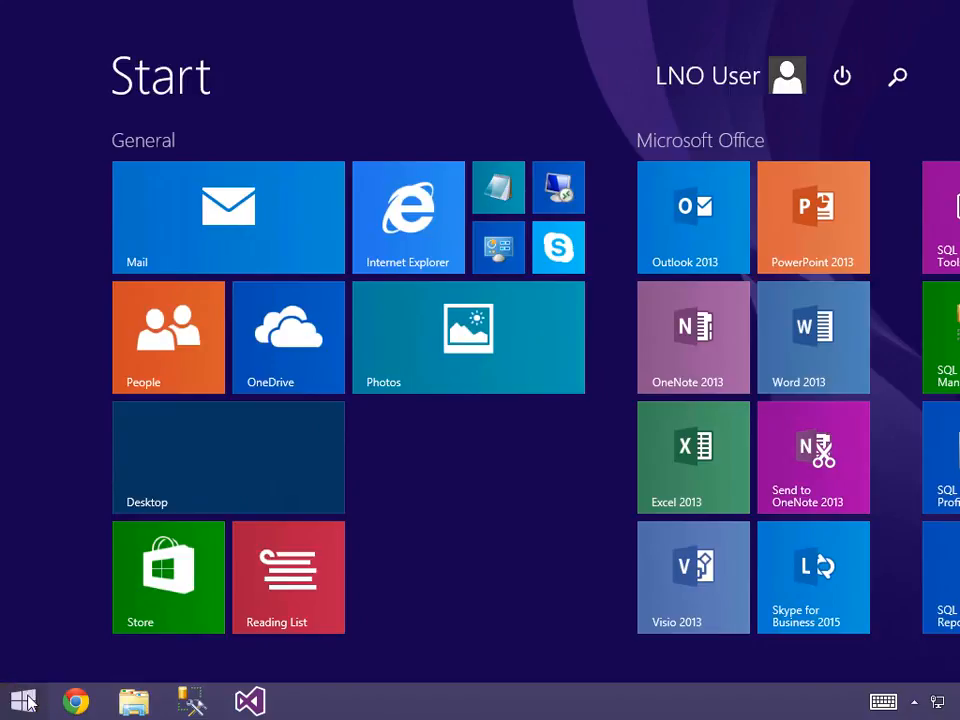
- Find and launch SQL Server Data Tools for Visual Studio 2013
key(Down)
text(data)
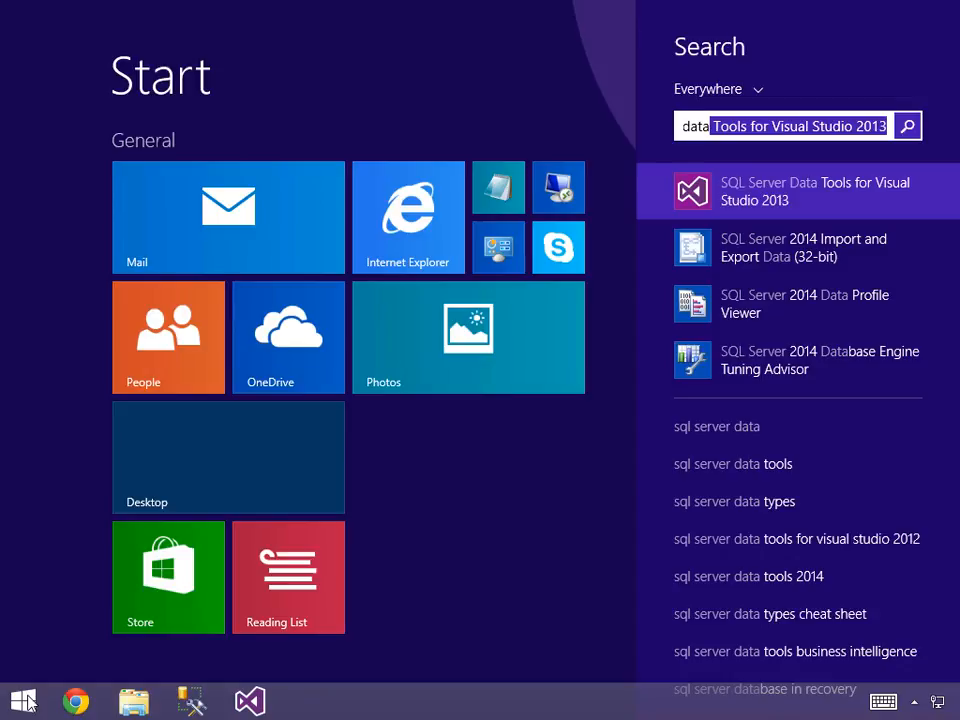
click(755, 203)
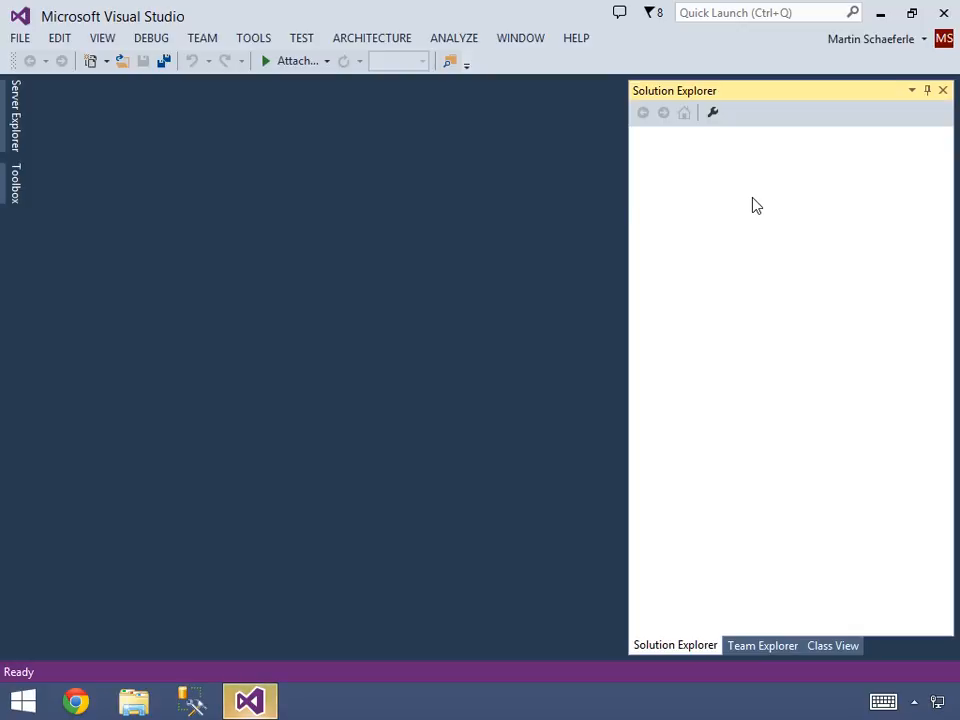
- Start a new project and select the Analysis Services Multidimensional and Data Mining Project template under Business Intelligence
click(22, 38)
mouse_move(45, 63)
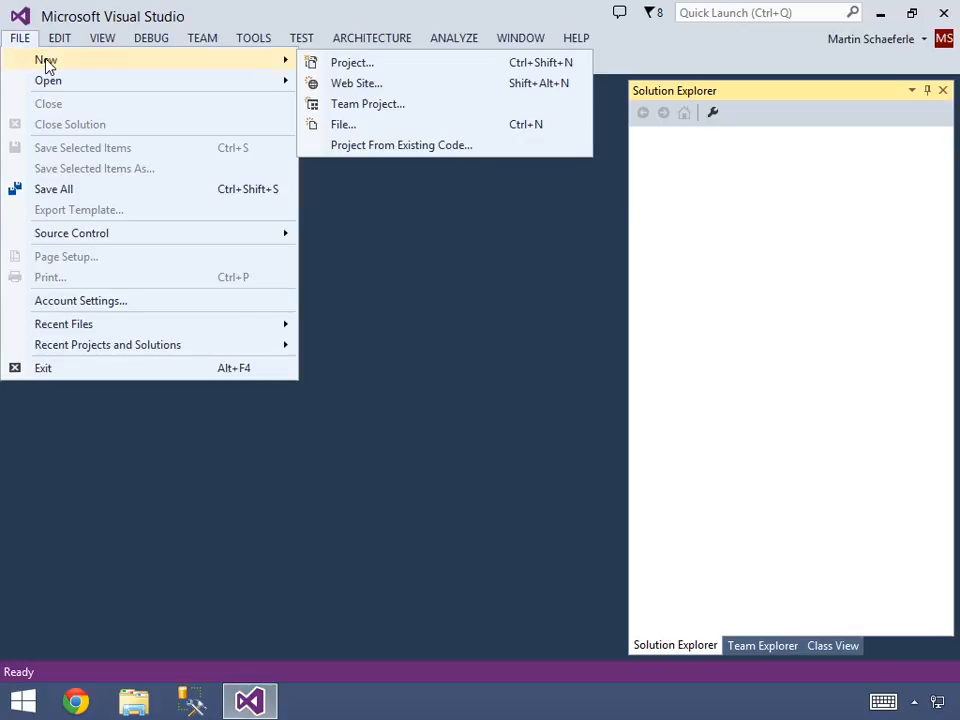
click(352, 66)
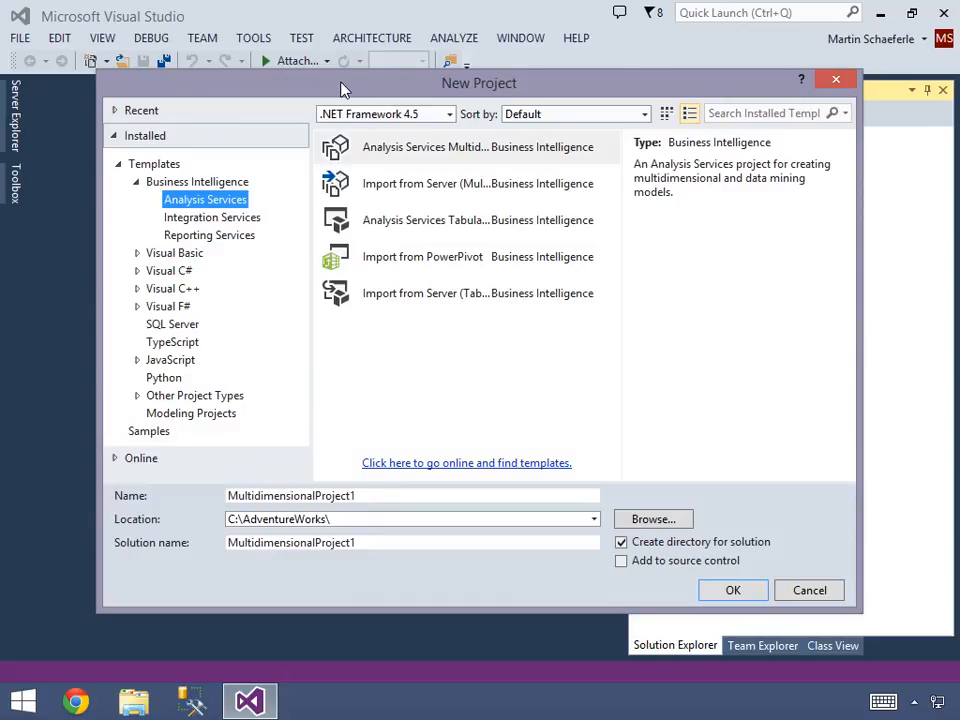
click(181, 184)
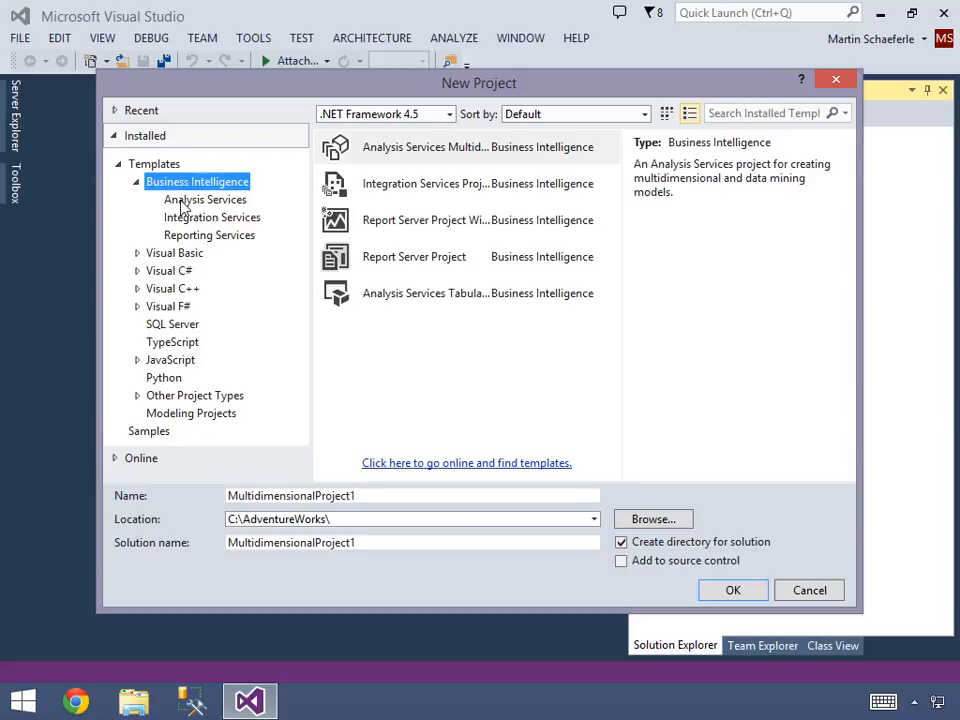
click(182, 209)
click(182, 219)
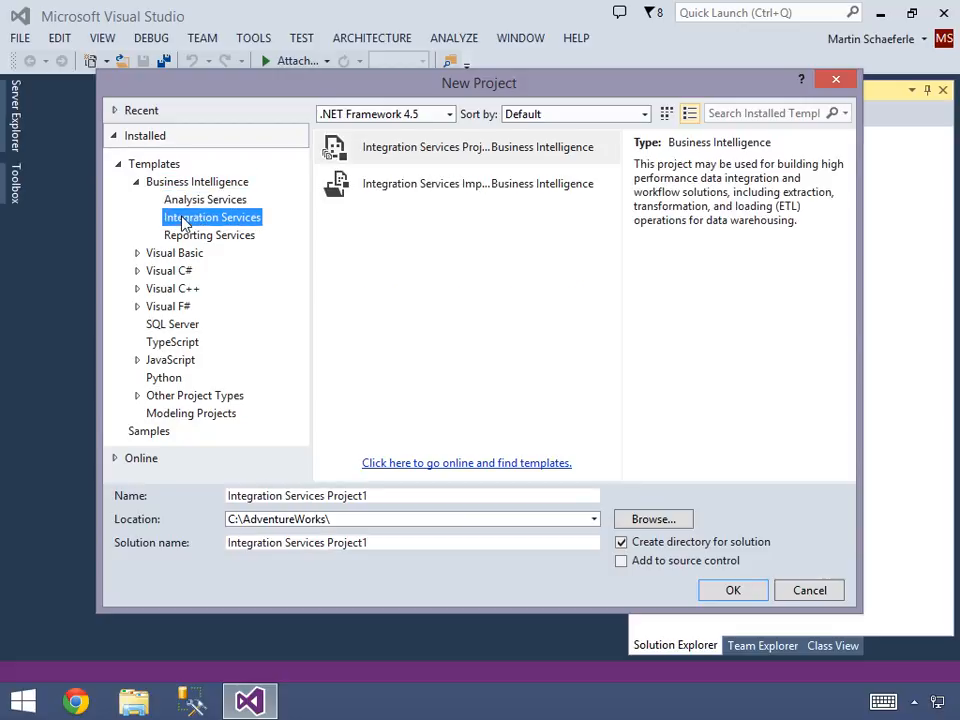
click(184, 238)
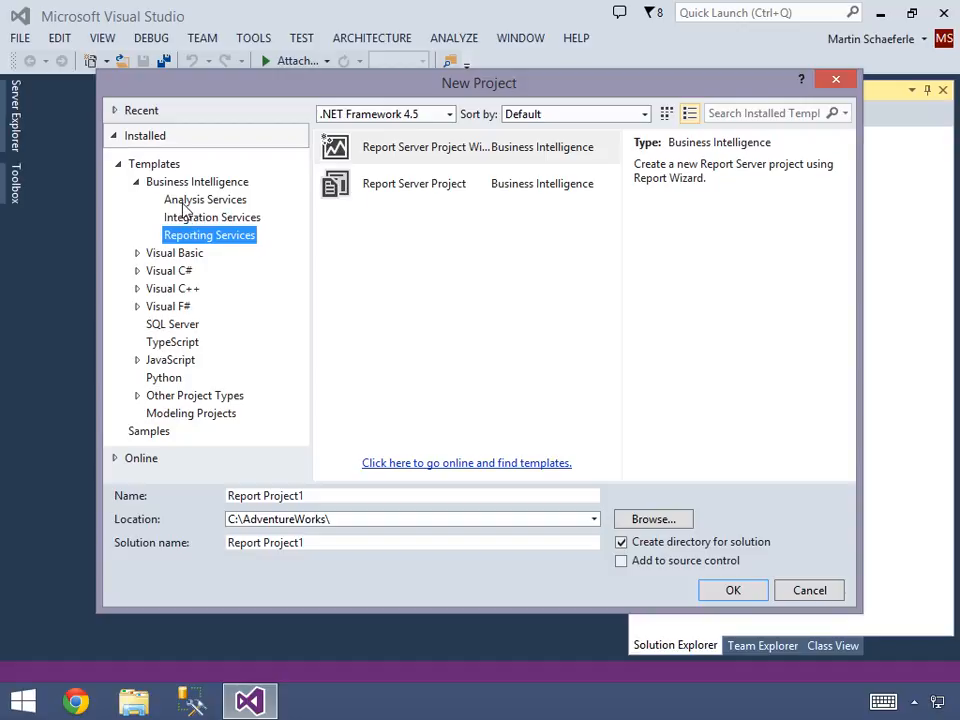
click(184, 203)
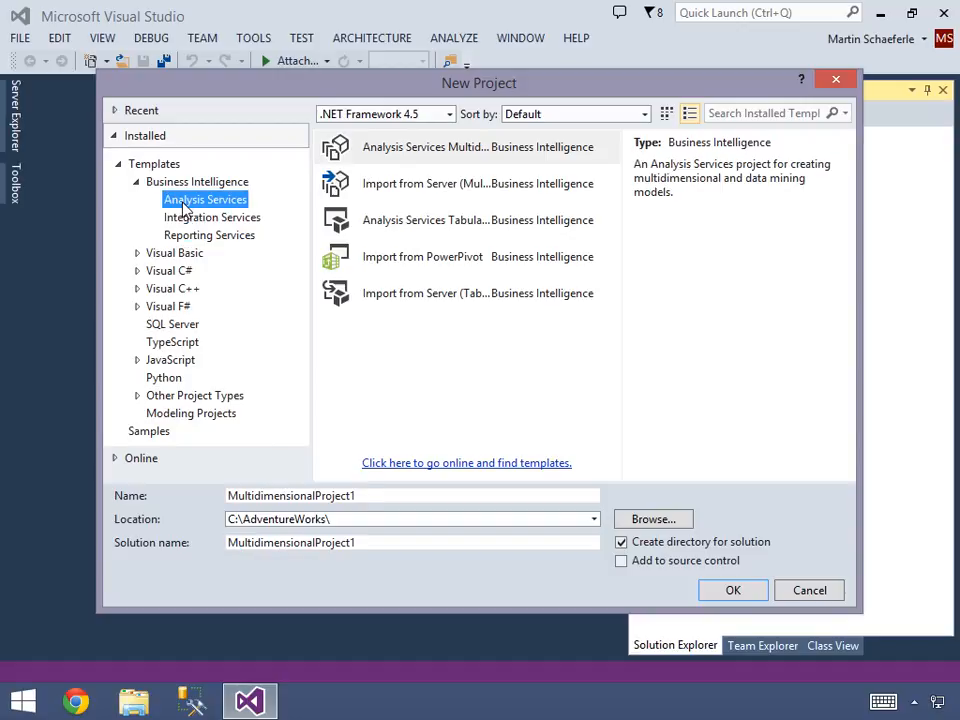
click(374, 155)
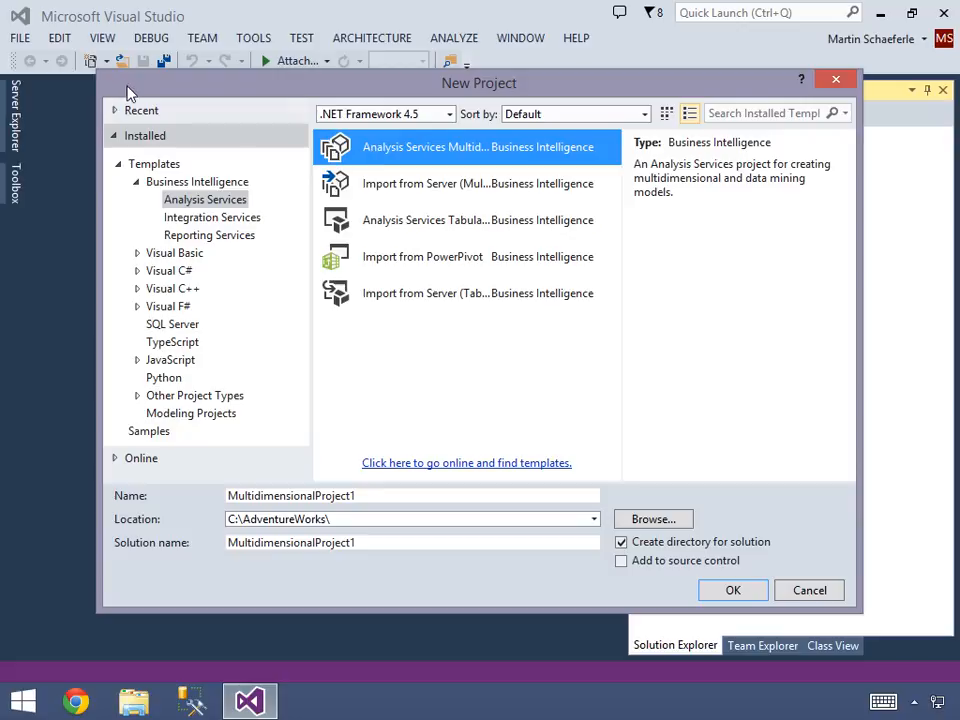
- Widen the New Project dialog, name the project EmptyCube, and create it in C:\AdventureWorks\
drag(90, 63, 2, 42)
drag(861, 603, 955, 605)
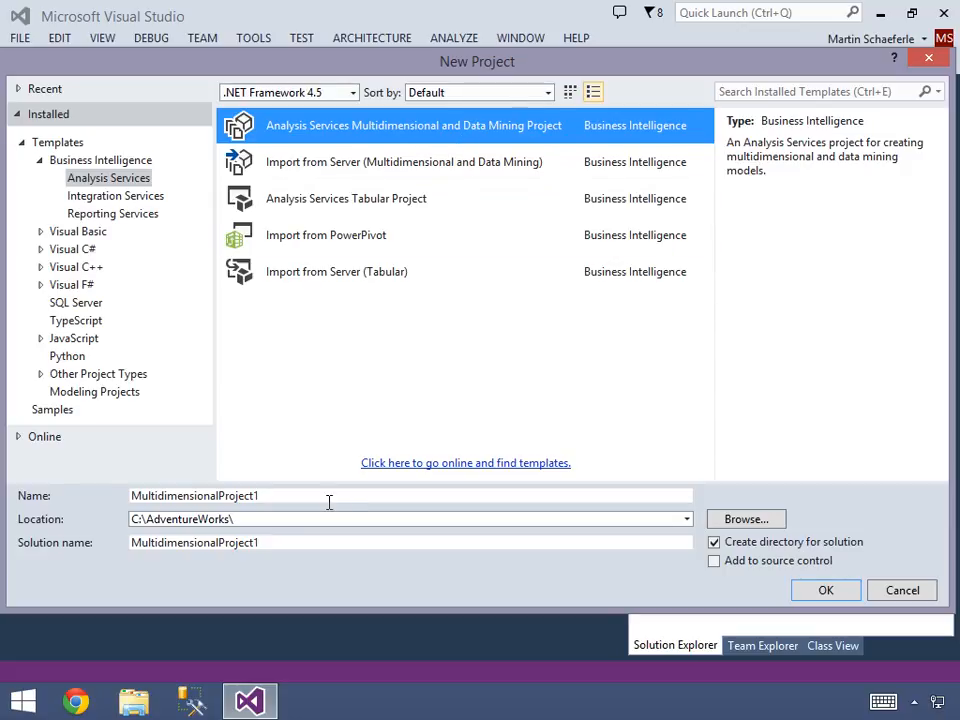
drag(328, 501, 128, 510)
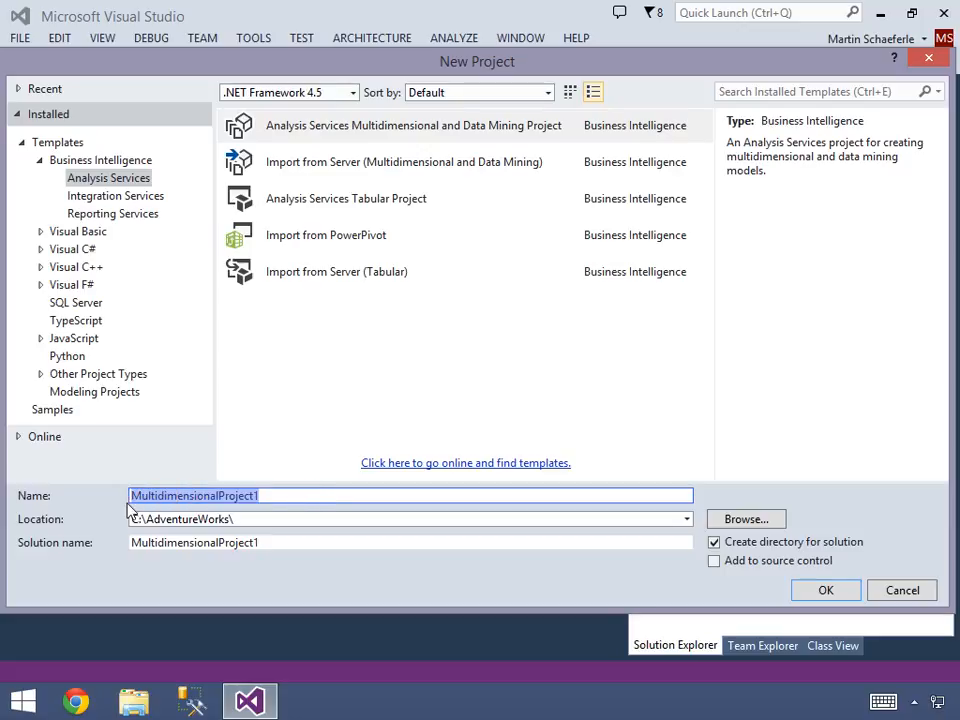
text(EmptyCube)
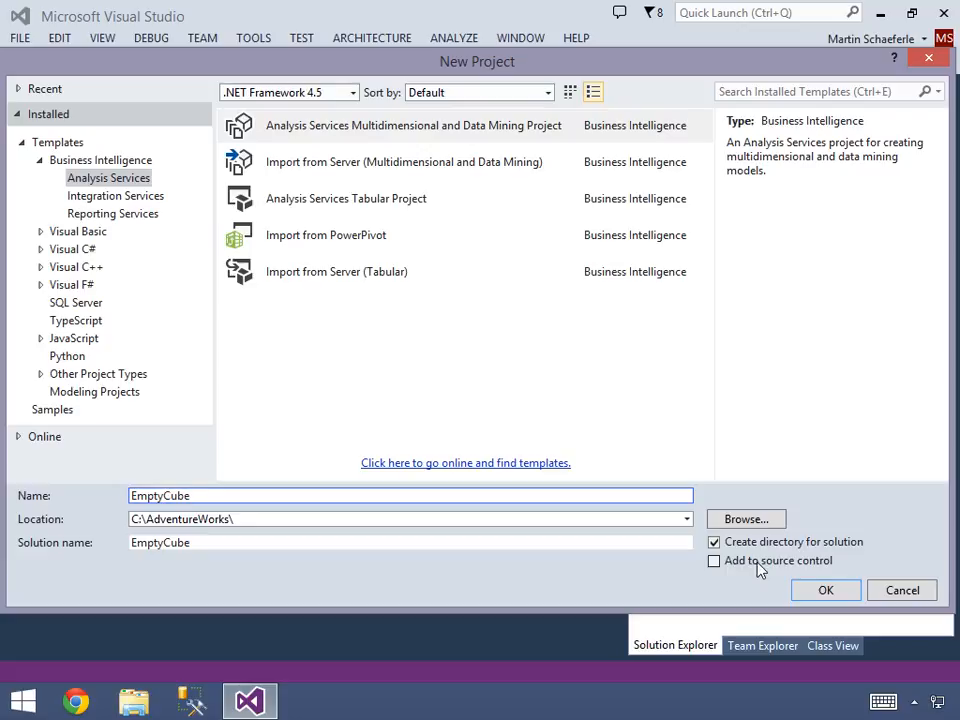
click(825, 589)
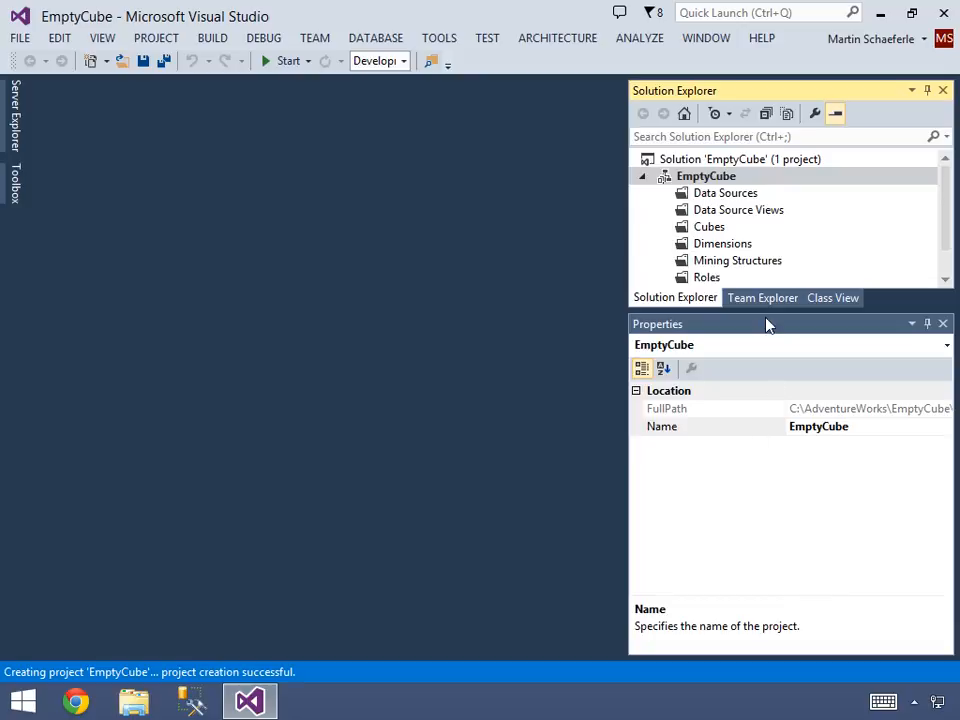
click(733, 215)
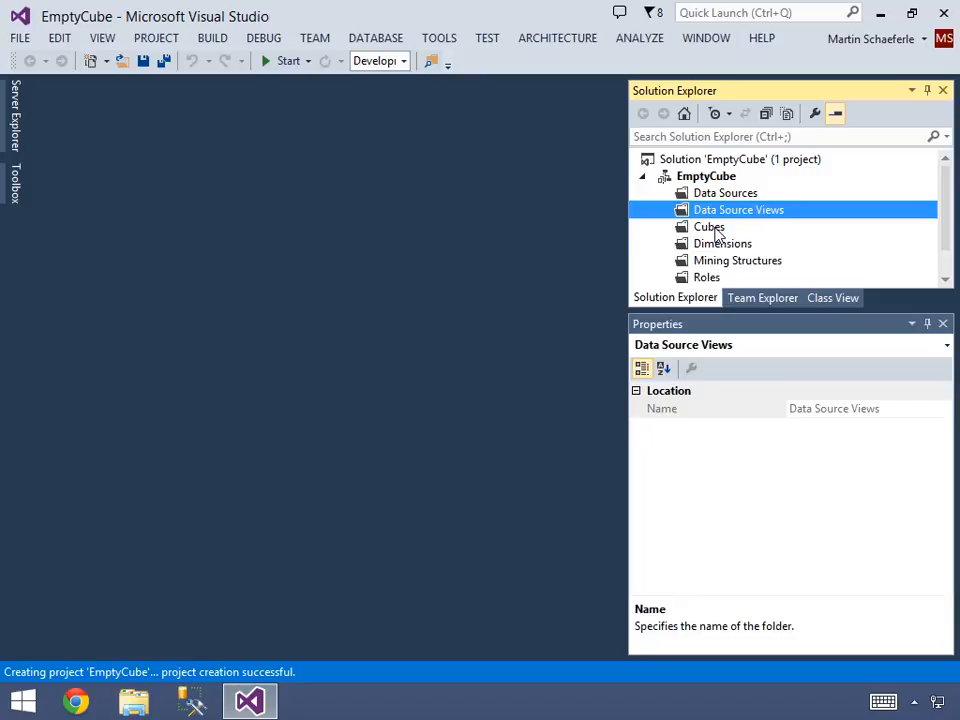
click(715, 230)
click(717, 250)
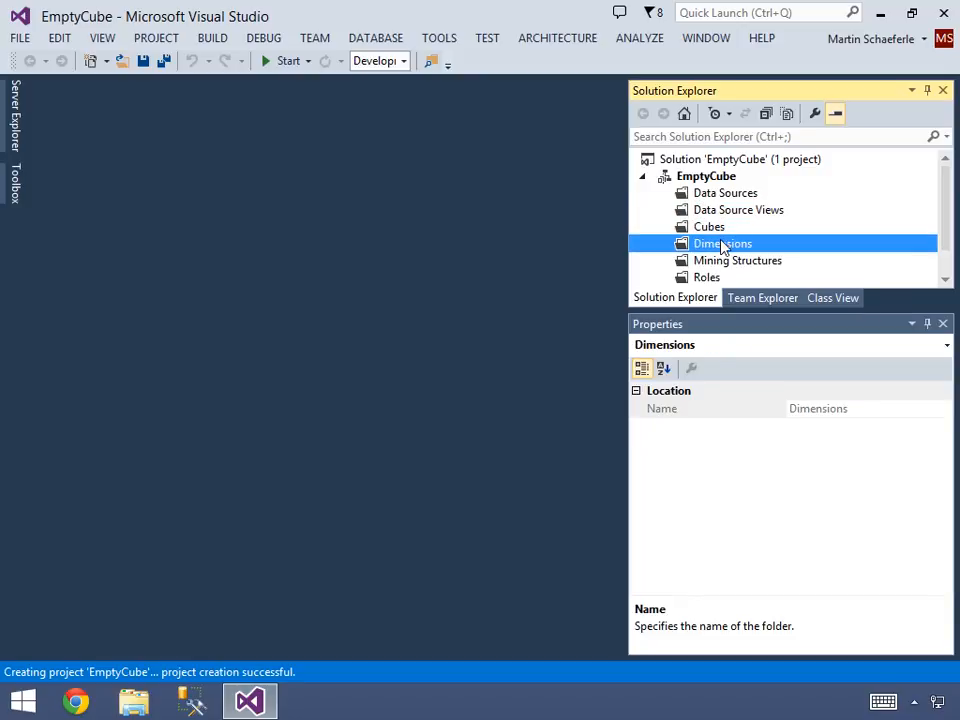
- Create an empty cube named EmptyCube in the project's Cubes folder, without a data source view
click(722, 229)
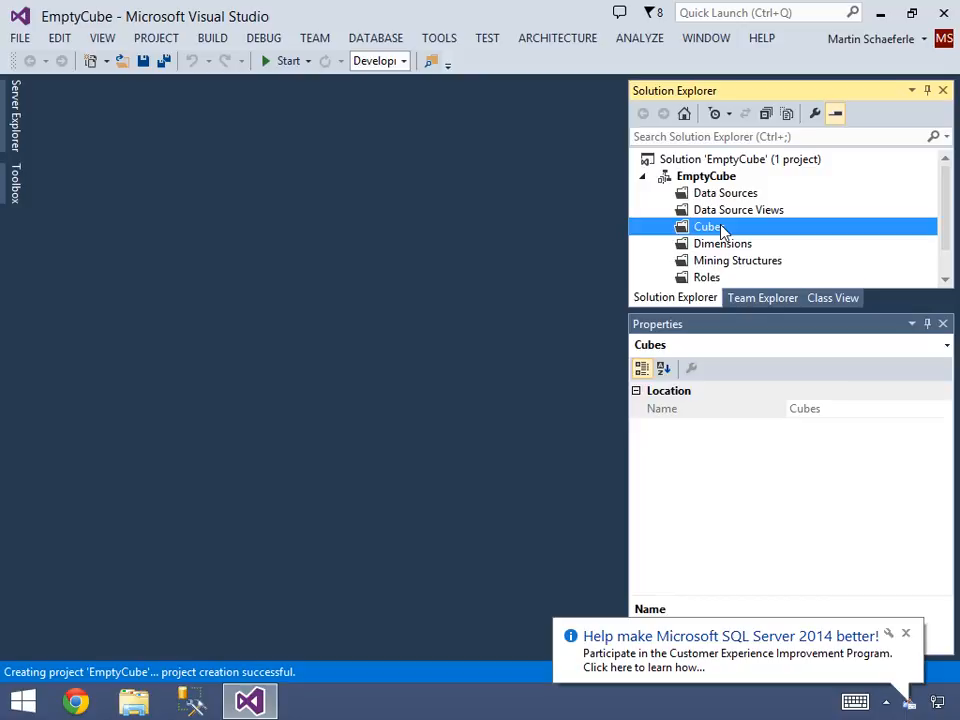
right_click(722, 229)
click(765, 239)
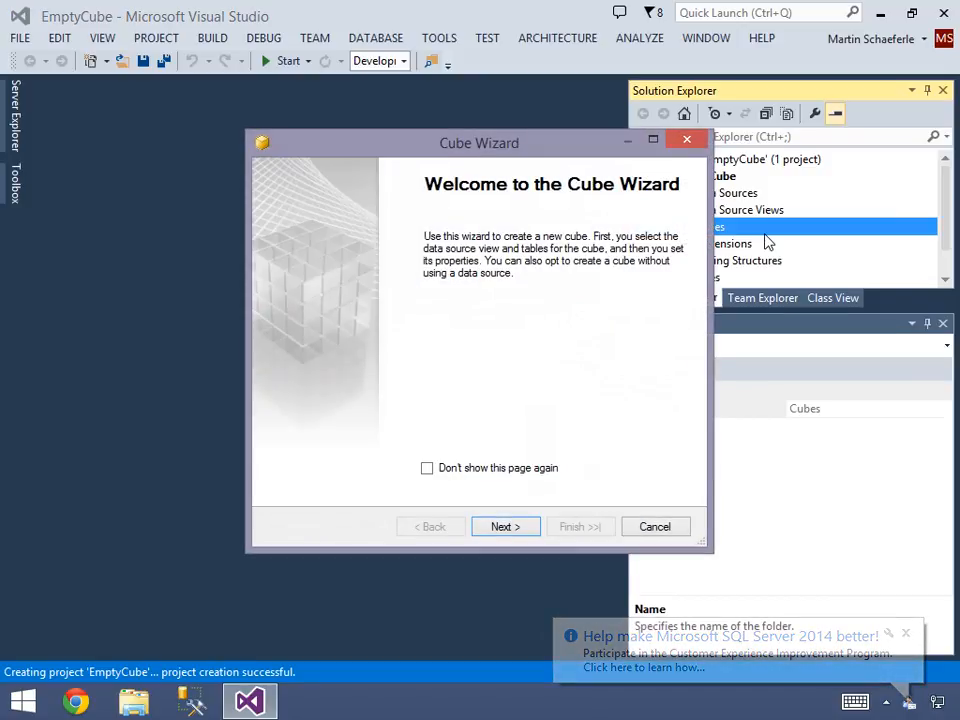
drag(570, 148, 413, 105)
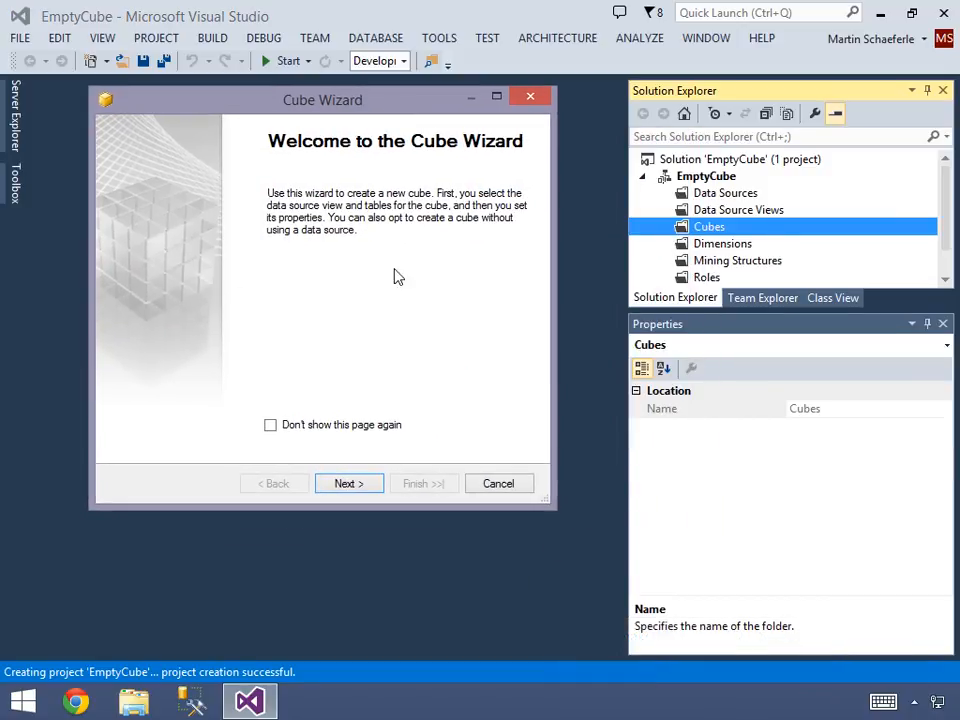
click(346, 484)
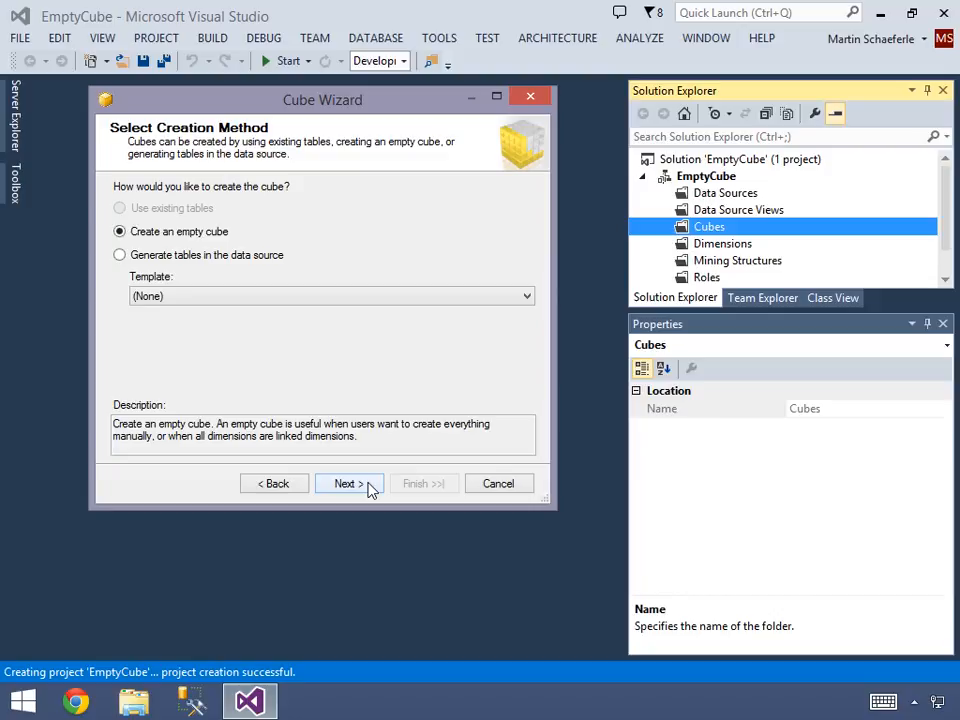
click(346, 484)
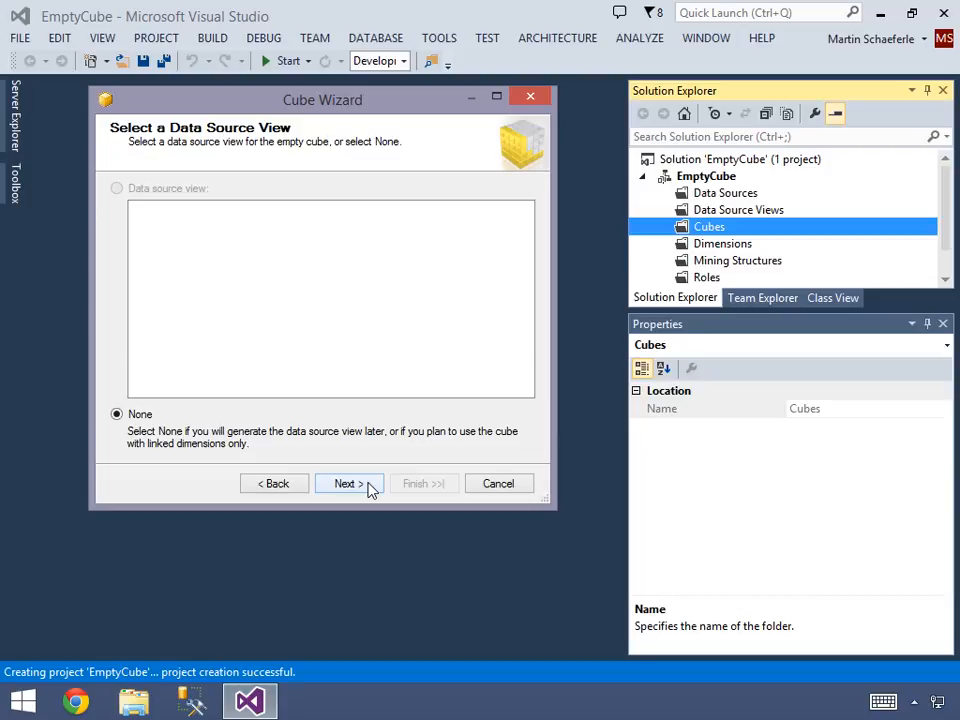
click(346, 483)
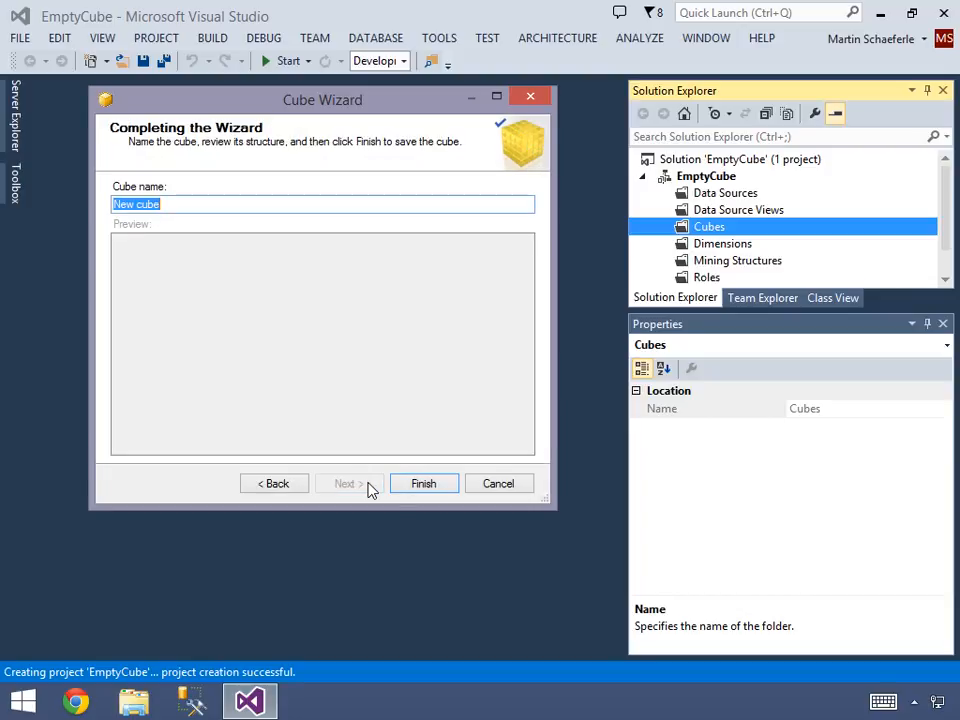
text(EmptyCube)
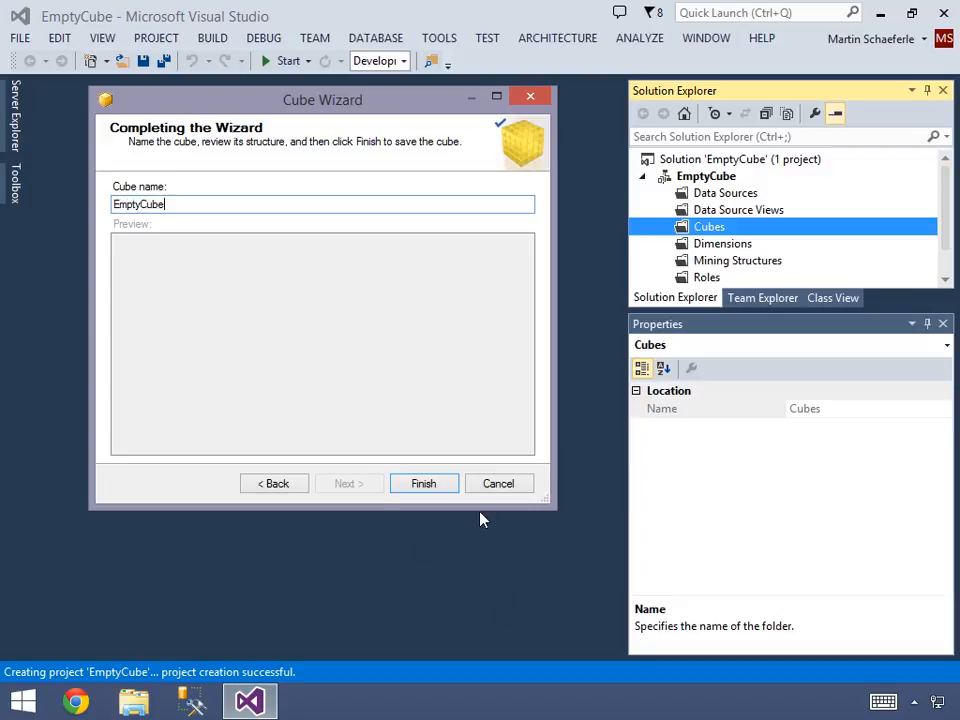
click(431, 486)
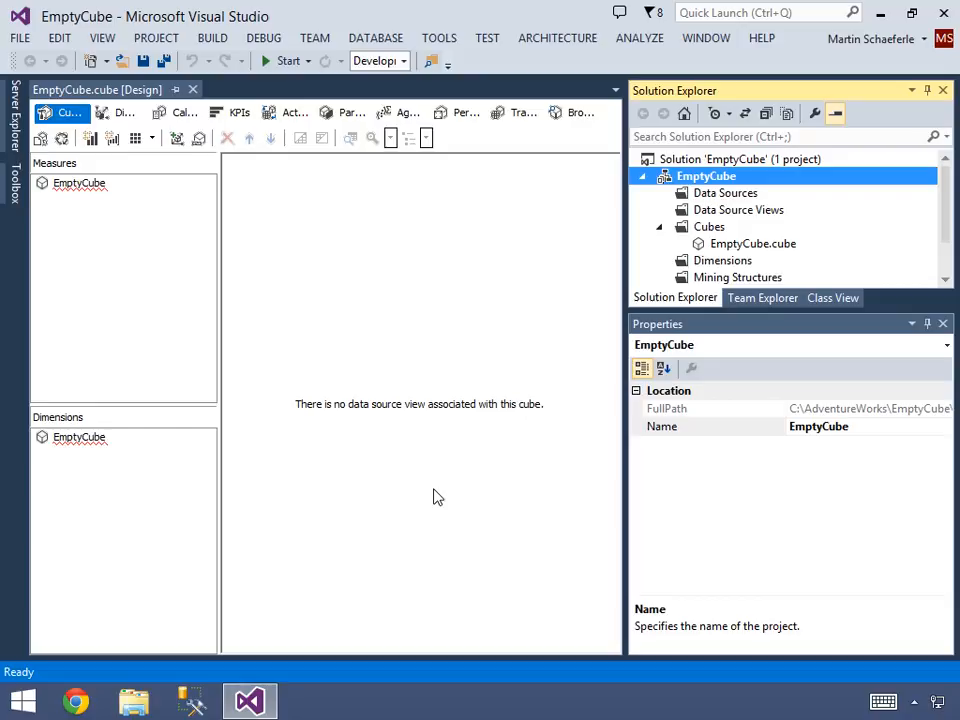
- Examine the commands offered for the EmptyCube entries under the cube's measures and dimensions
right_click(86, 190)
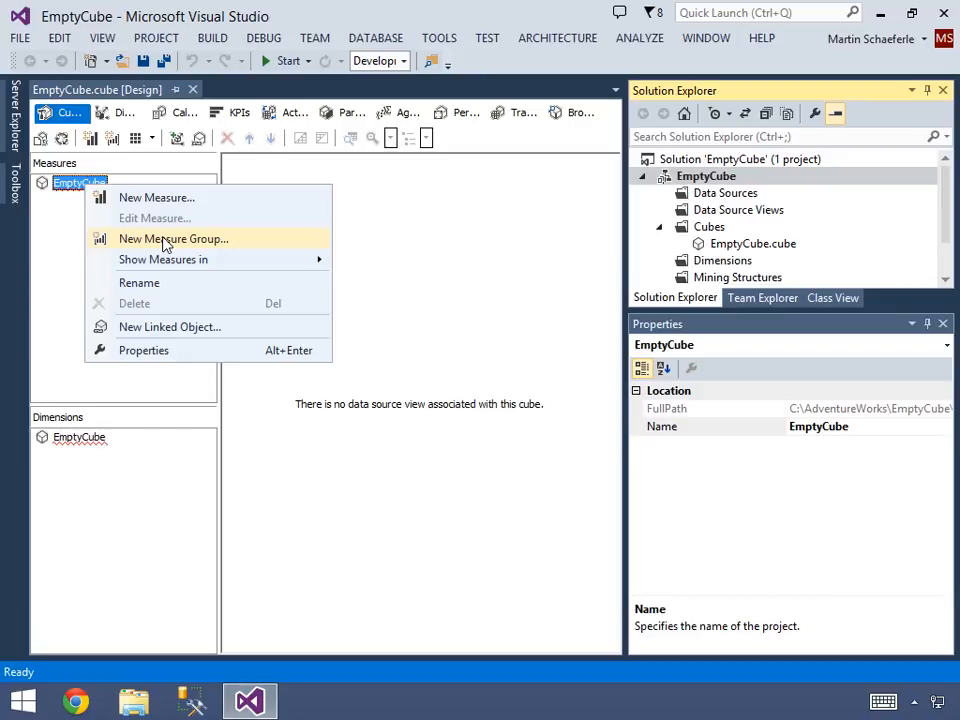
click(126, 485)
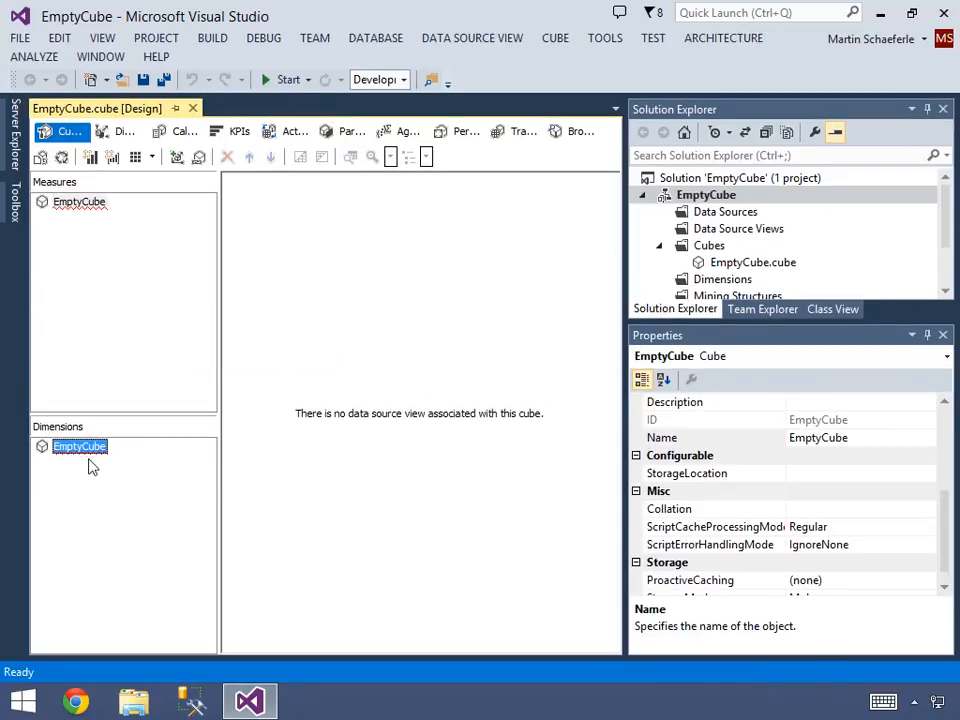
right_click(86, 455)
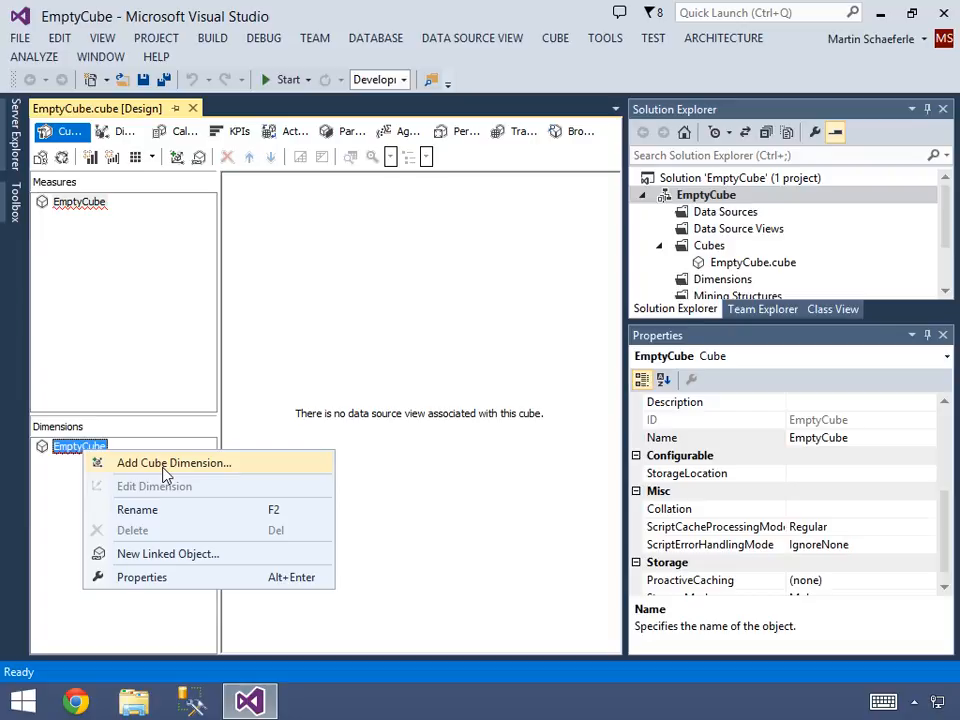
click(305, 338)
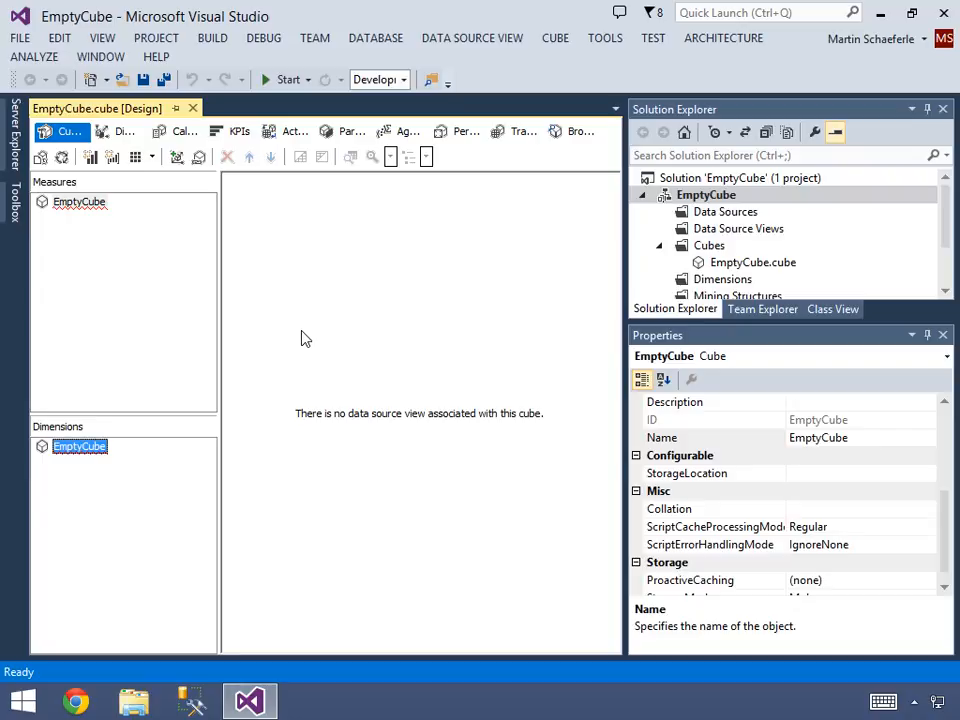
- Close the EmptyCube.cube design and delete the cube from the project
click(194, 109)
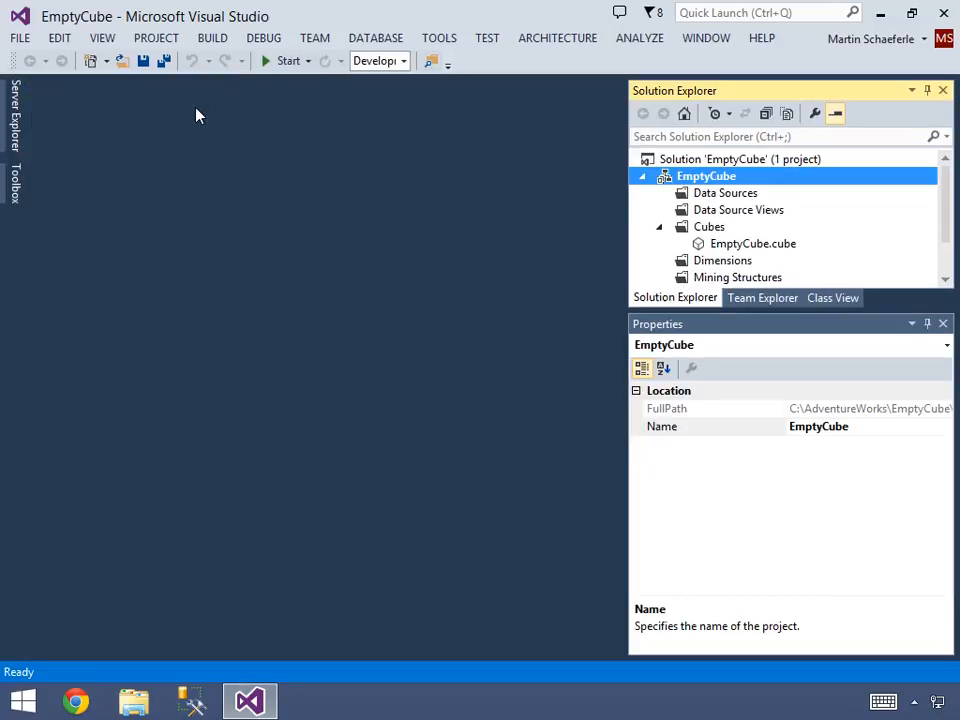
right_click(728, 249)
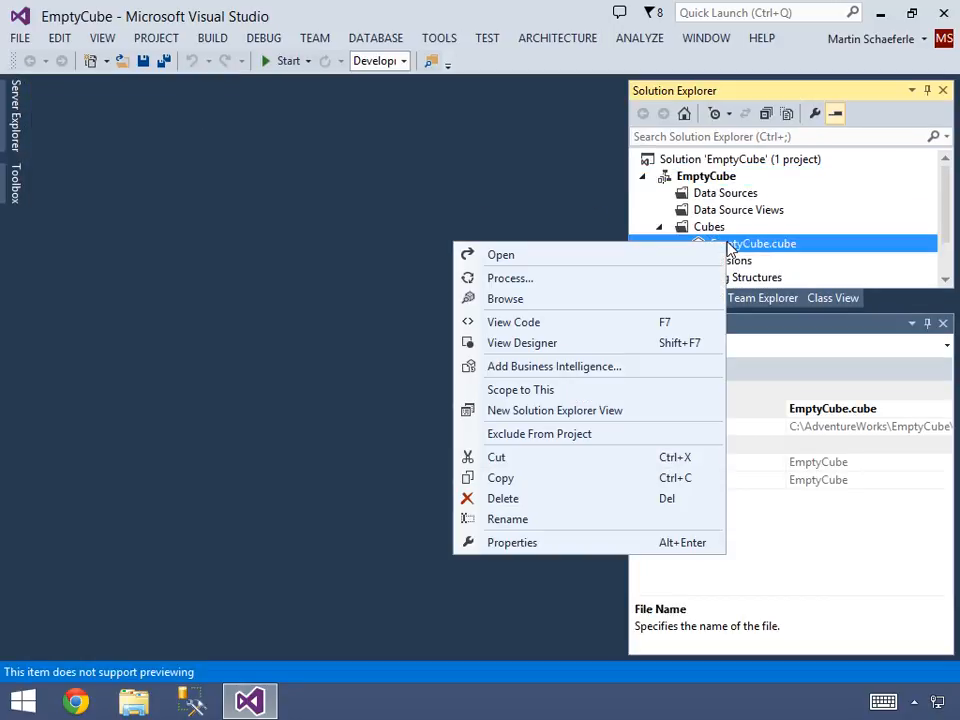
click(503, 500)
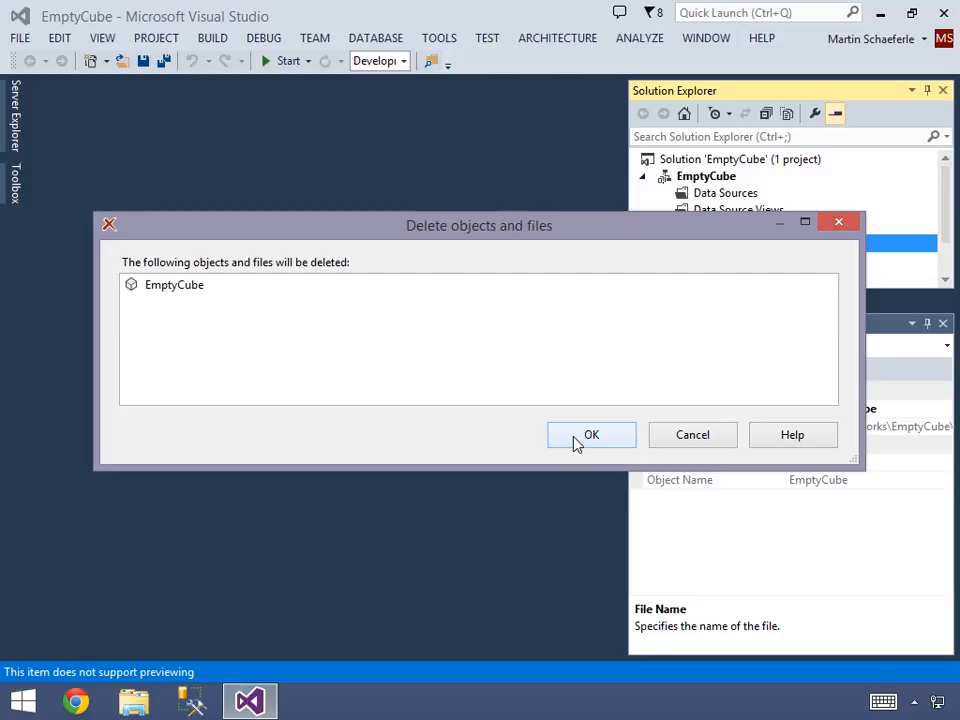
click(575, 438)
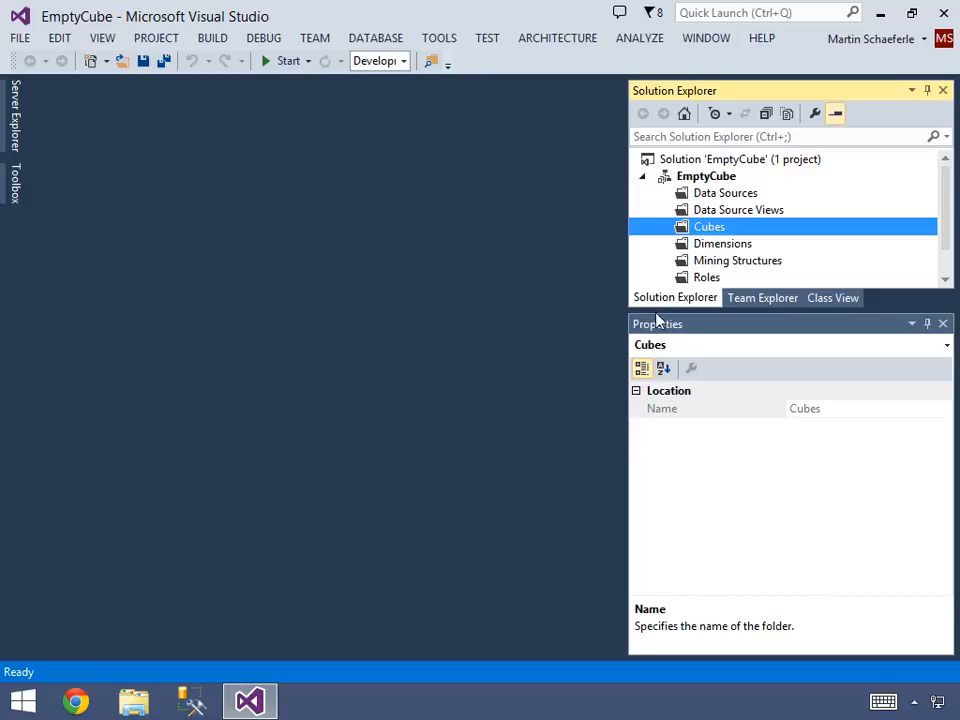
- Start a new cube in the Cubes folder that generates tables in the data source from the Adventure Works Enterprise Edition template
right_click(709, 229)
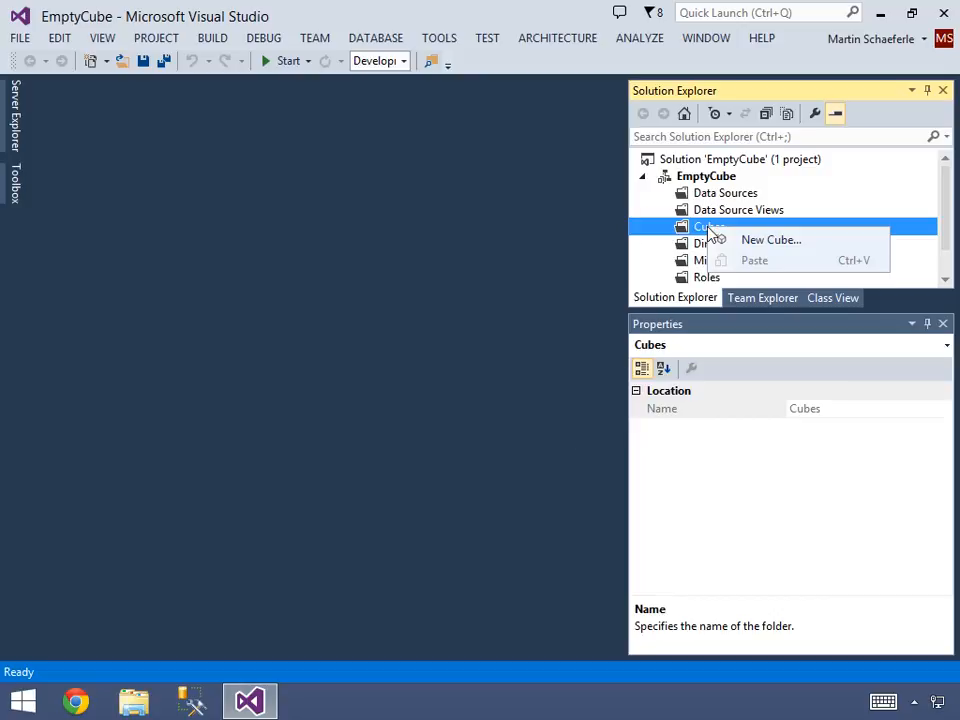
click(750, 243)
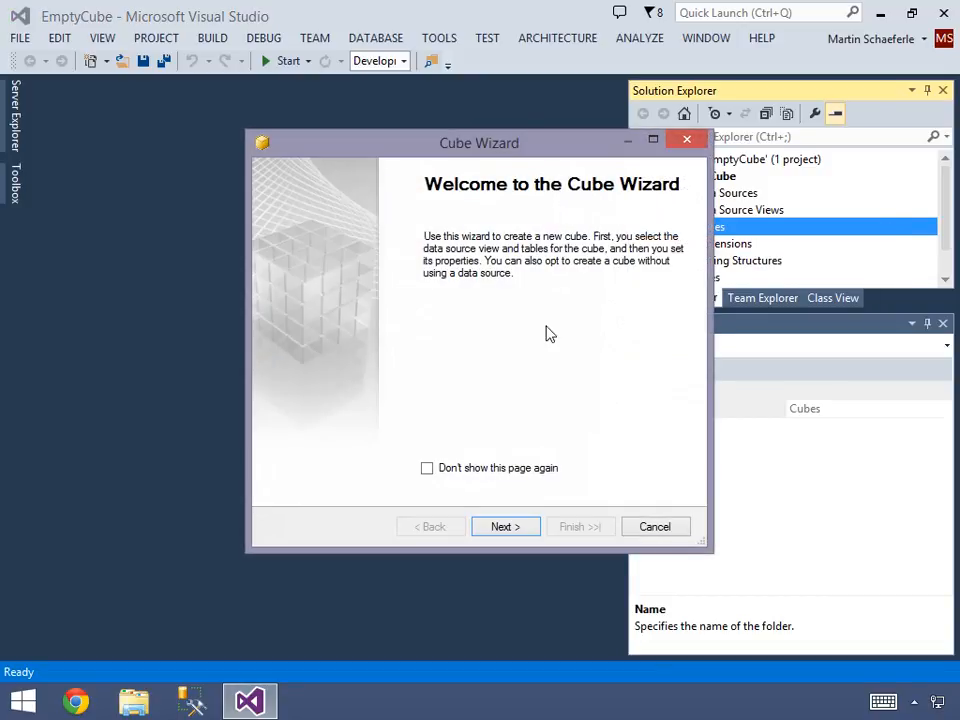
click(516, 532)
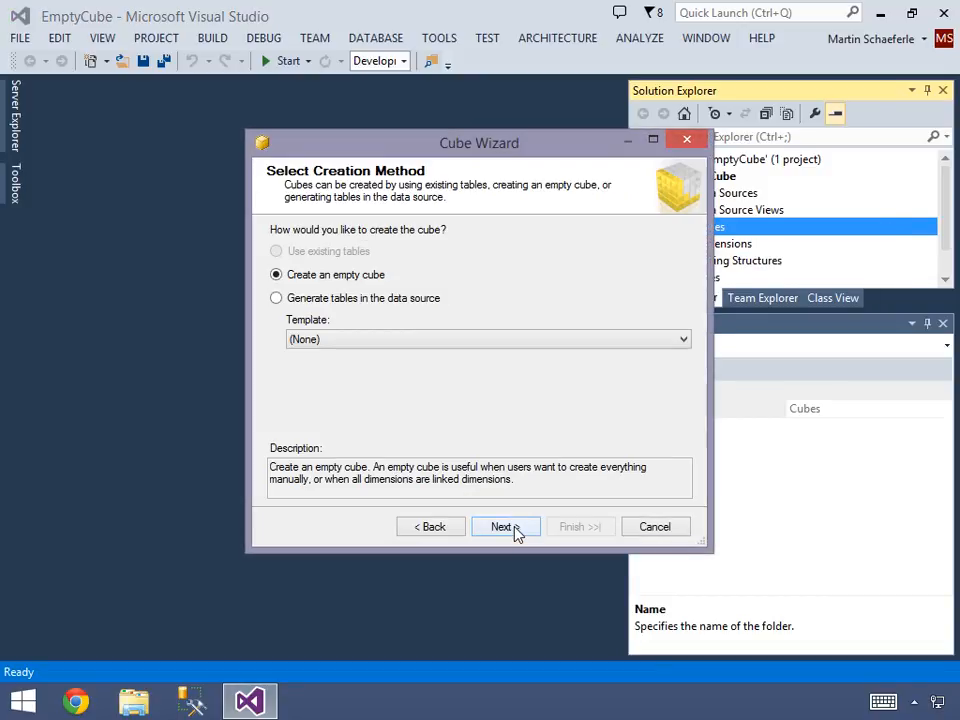
click(277, 302)
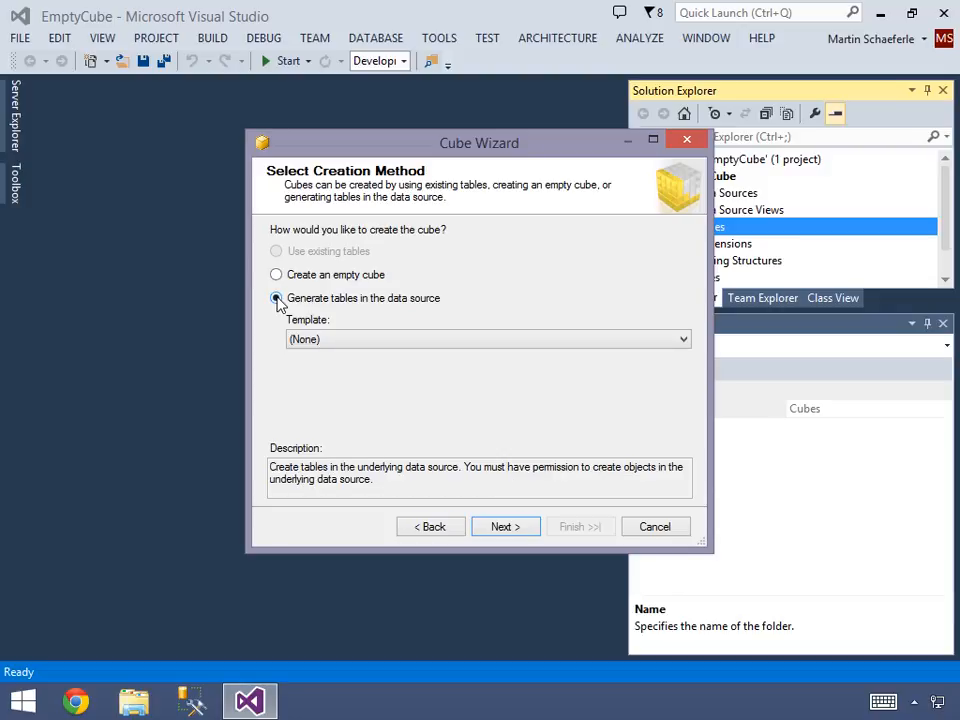
click(375, 343)
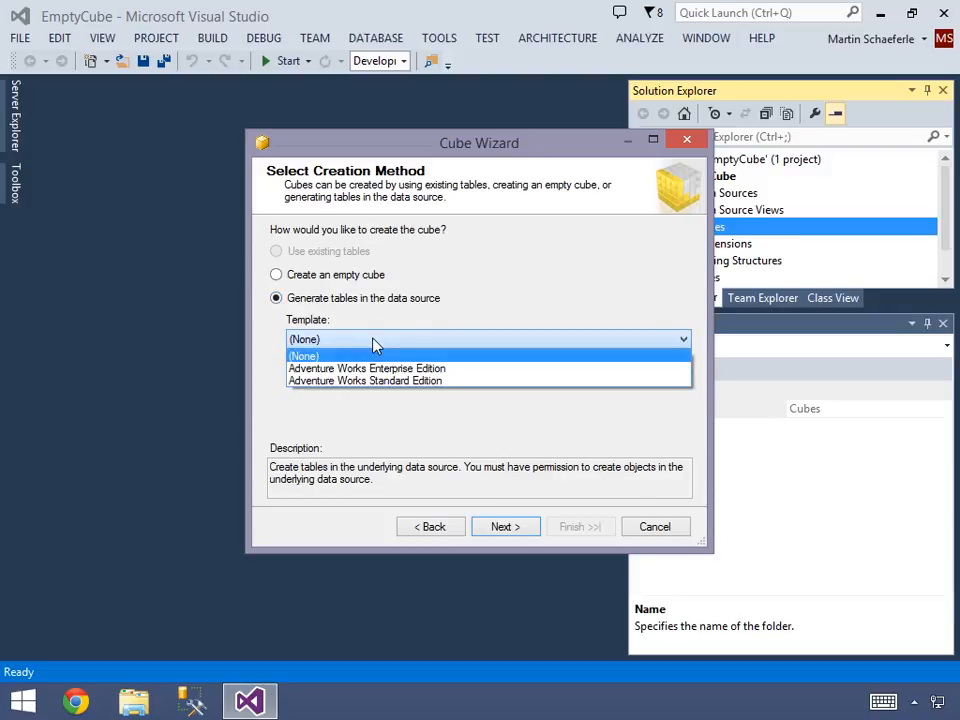
click(422, 372)
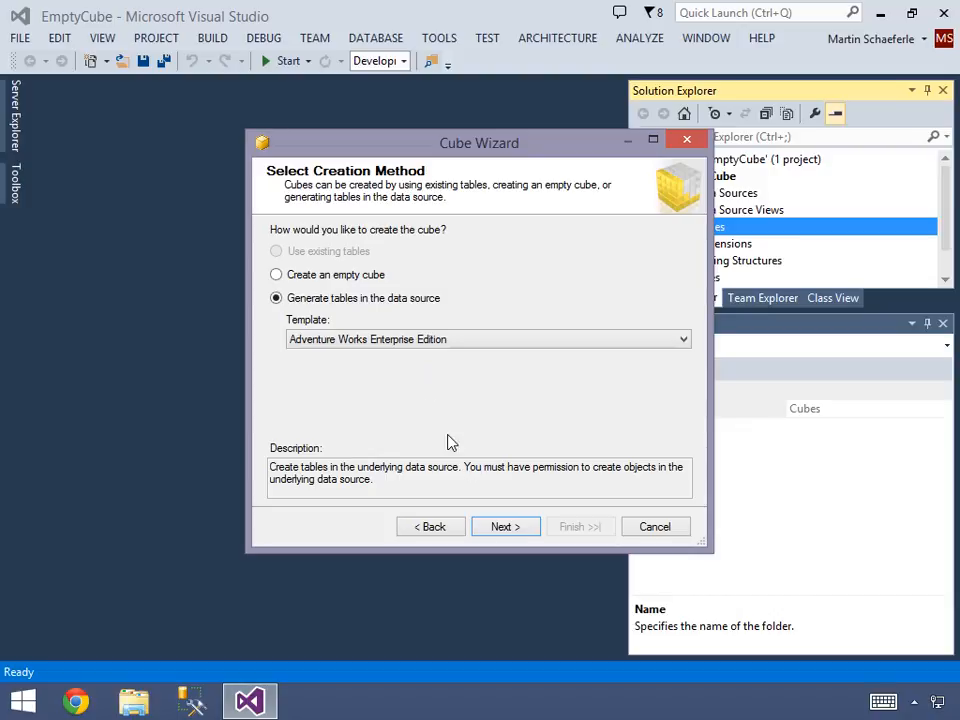
click(503, 532)
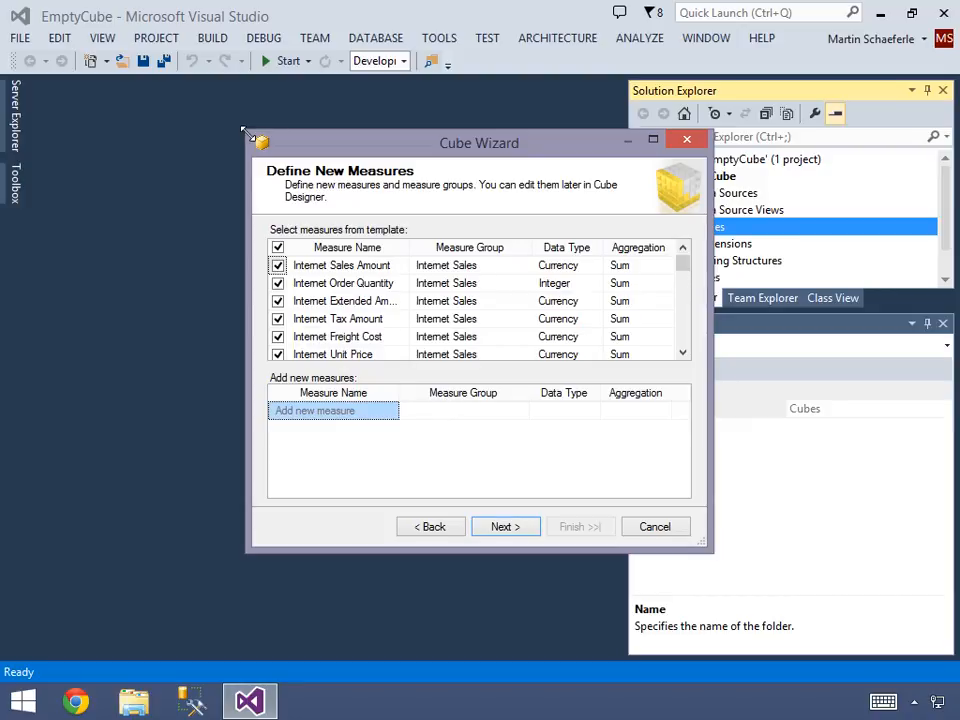
- Enlarge the Cube Wizard and accept all the template's measures and dimensions without adding new ones
drag(243, 130, 46, 9)
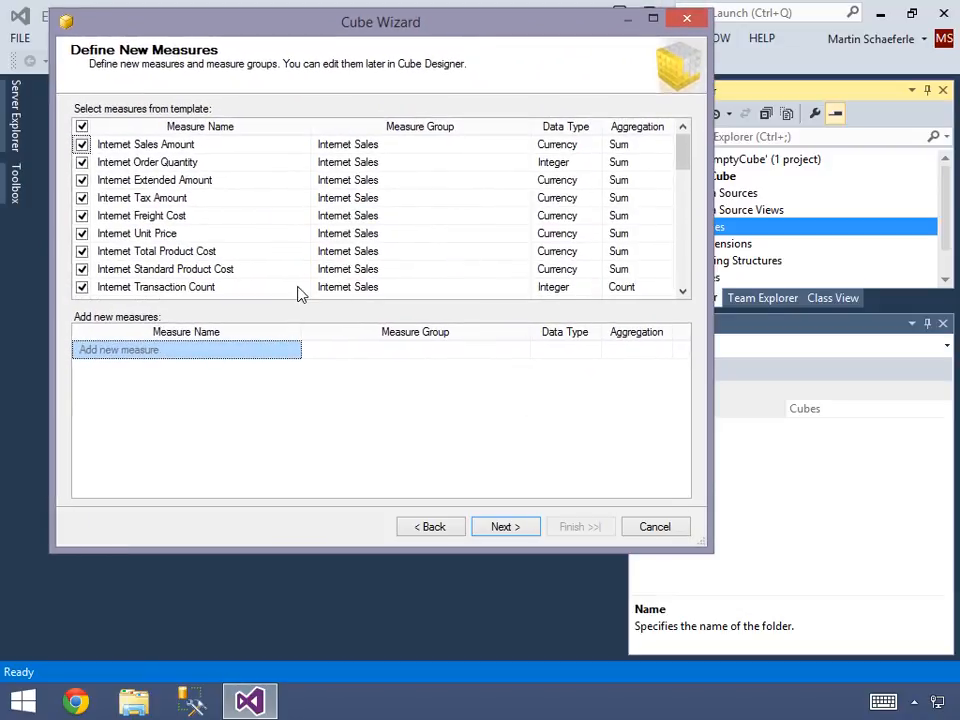
drag(713, 555, 707, 641)
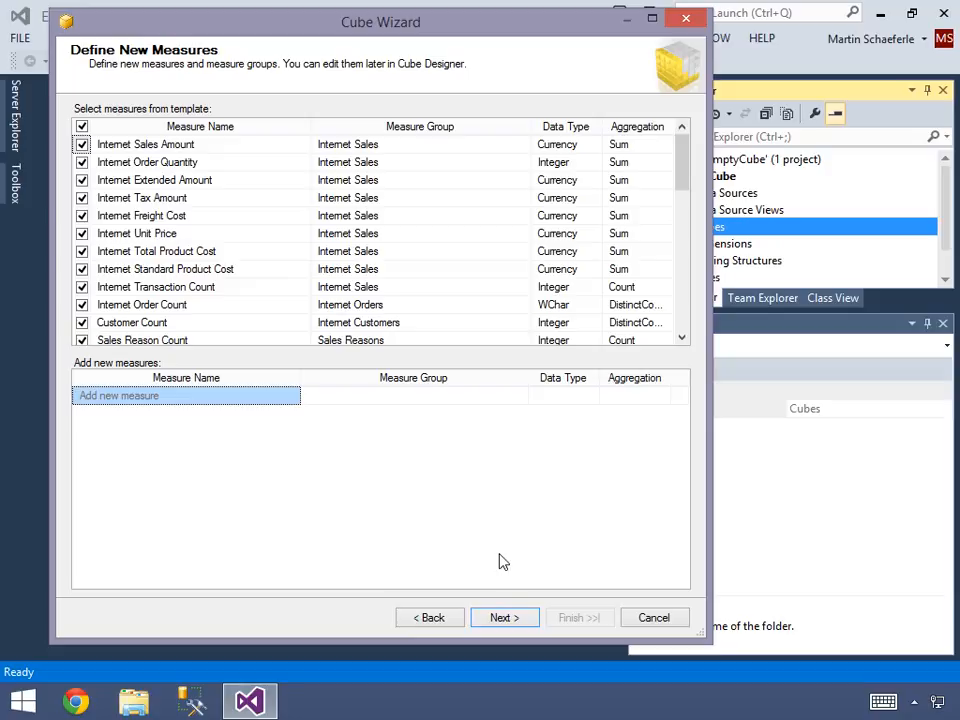
click(503, 619)
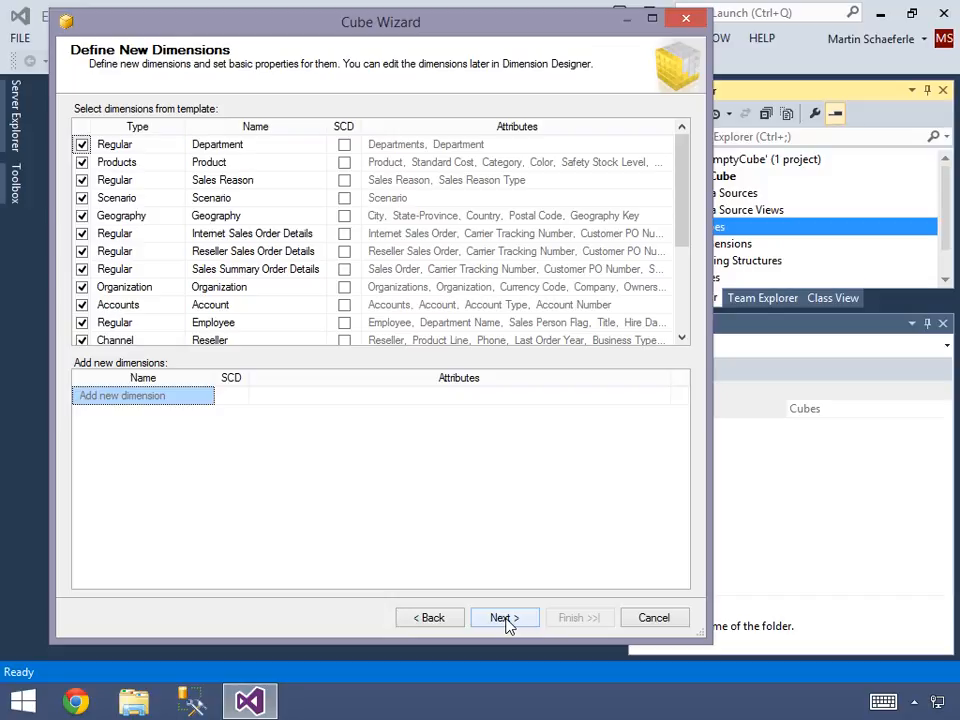
click(504, 618)
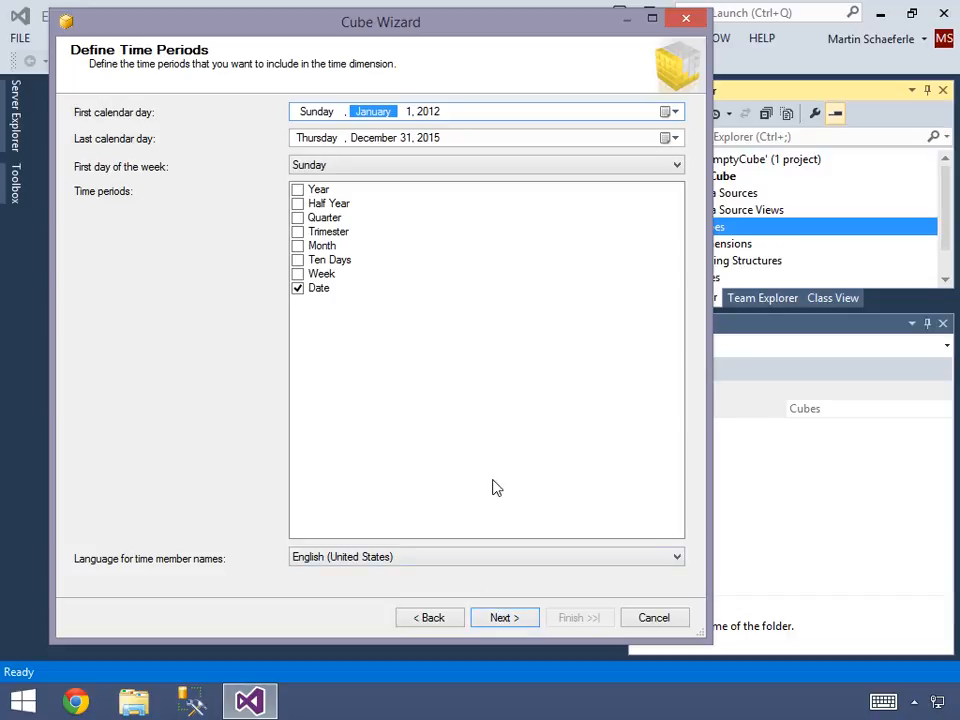
- Set the first calendar day to January 1, 2010 and include the Year, Quarter and Month time periods besides Date
click(436, 112)
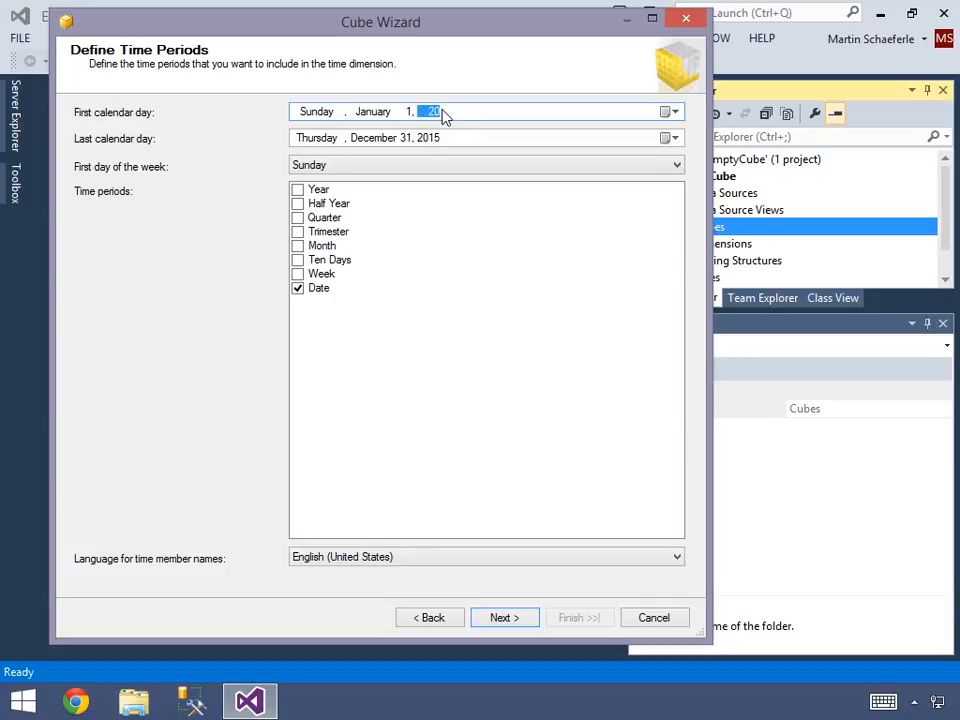
text(0)
click(297, 190)
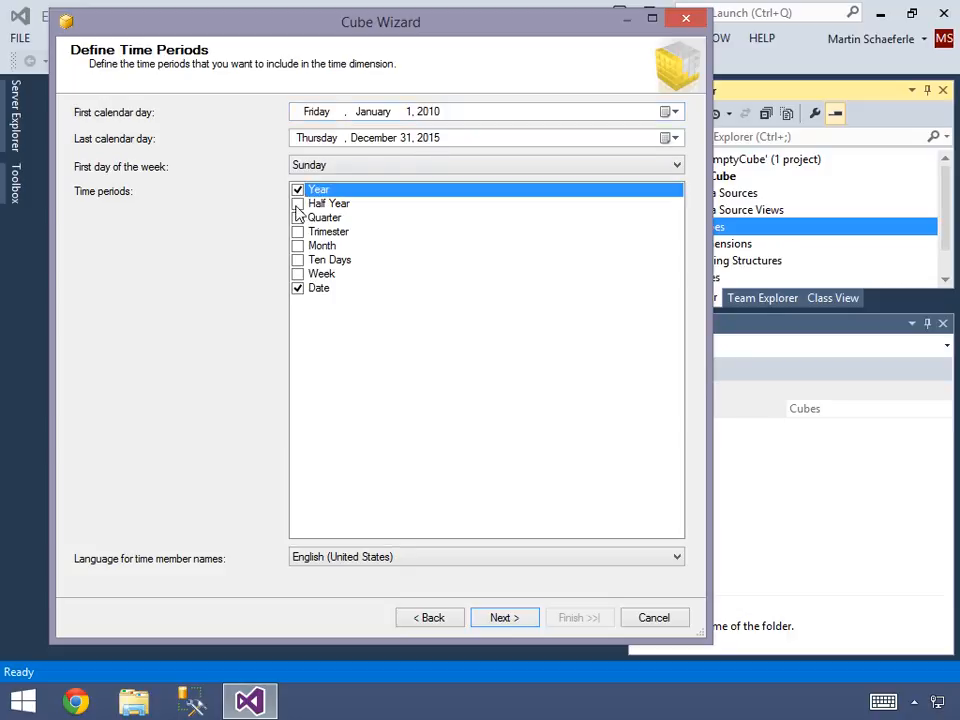
click(297, 218)
click(297, 246)
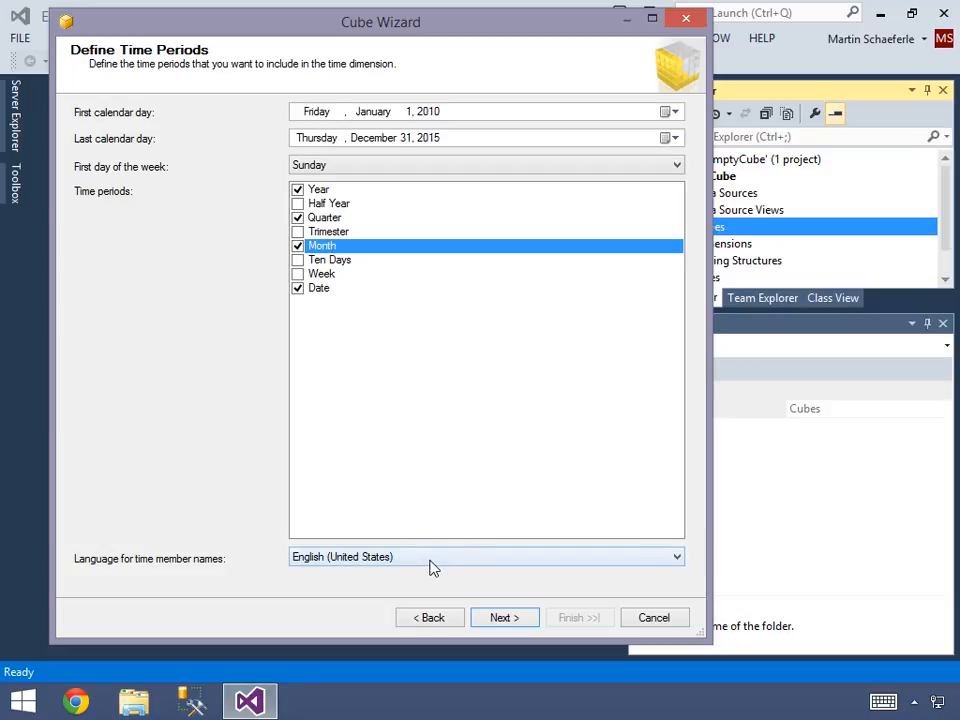
click(505, 620)
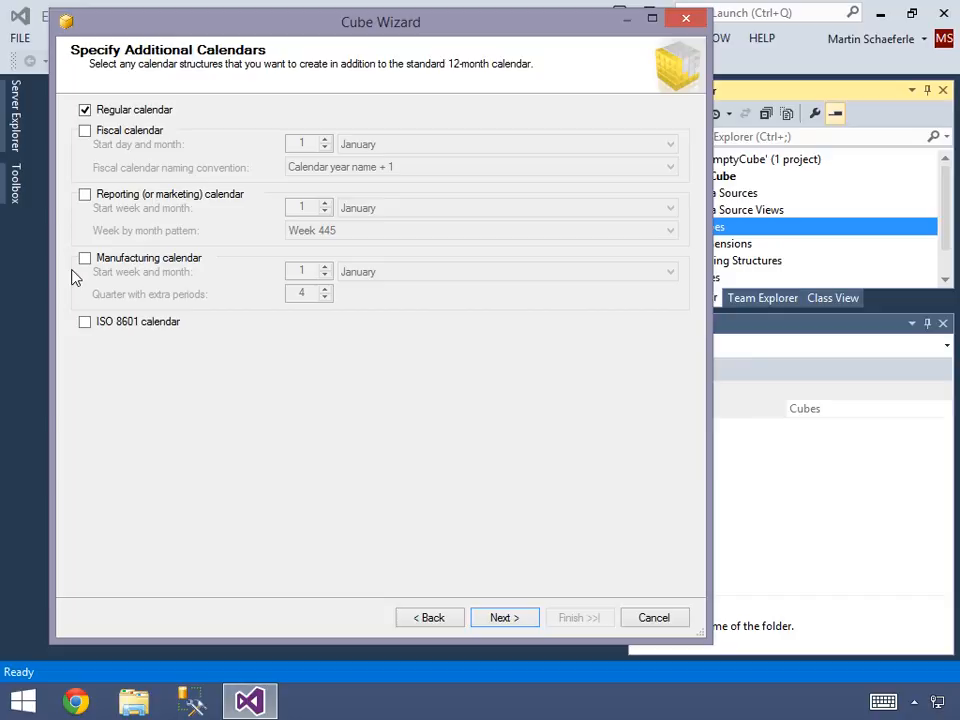
- Add a fiscal calendar starting on 1 July alongside the regular calendar
click(85, 132)
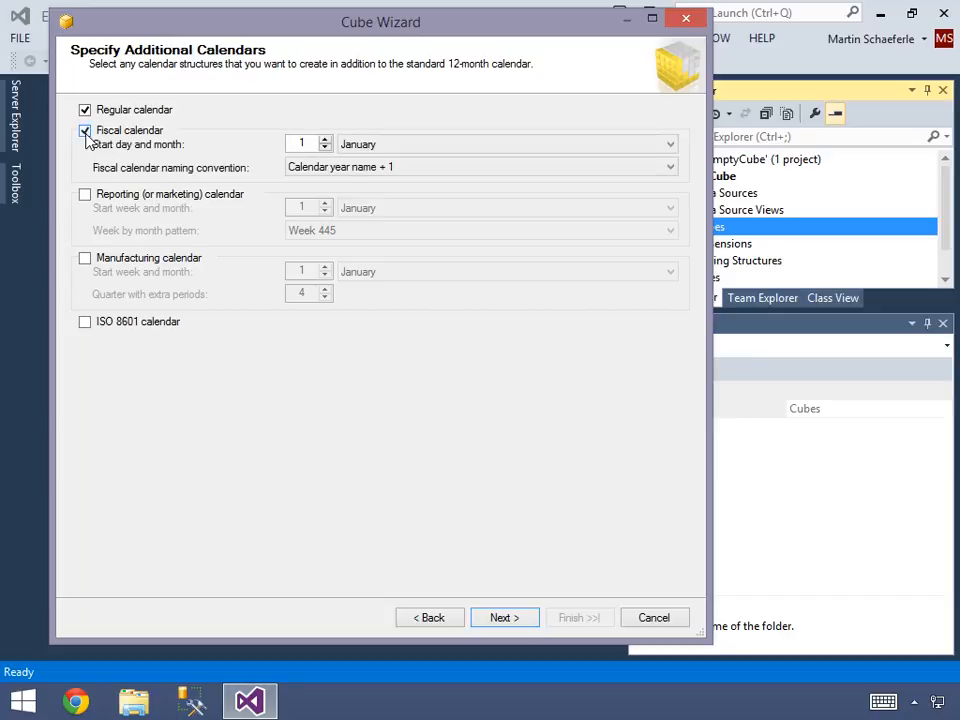
click(380, 146)
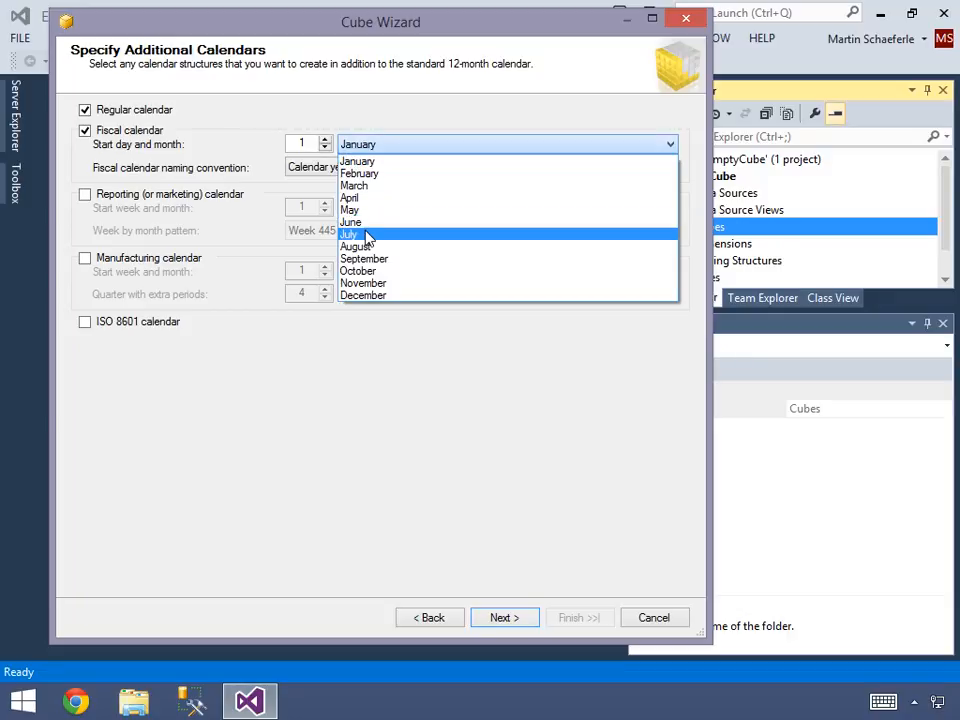
click(366, 234)
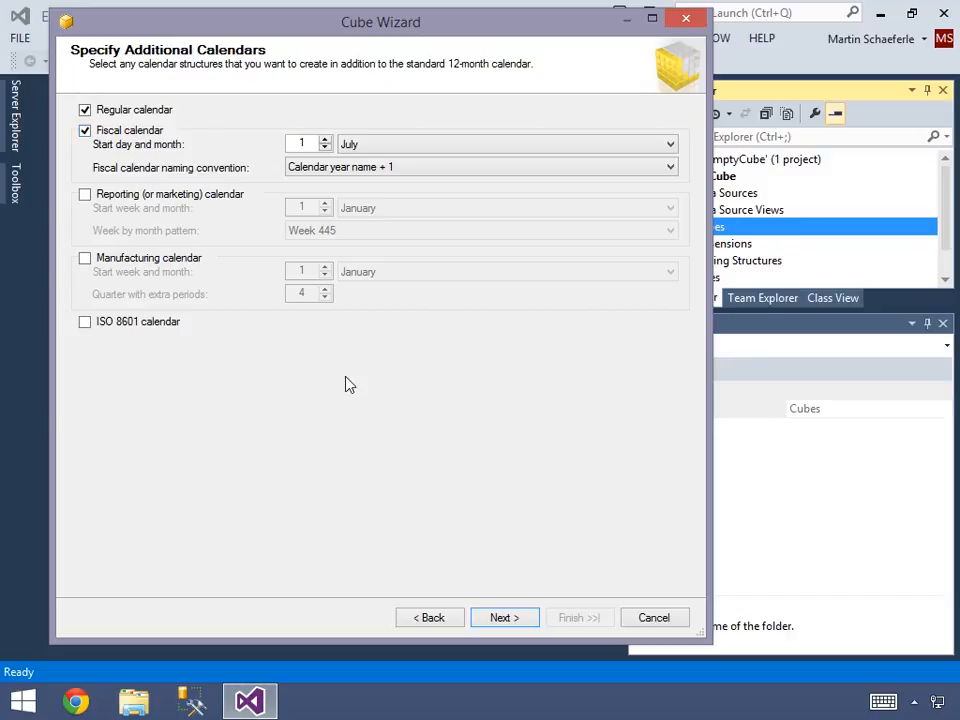
click(503, 619)
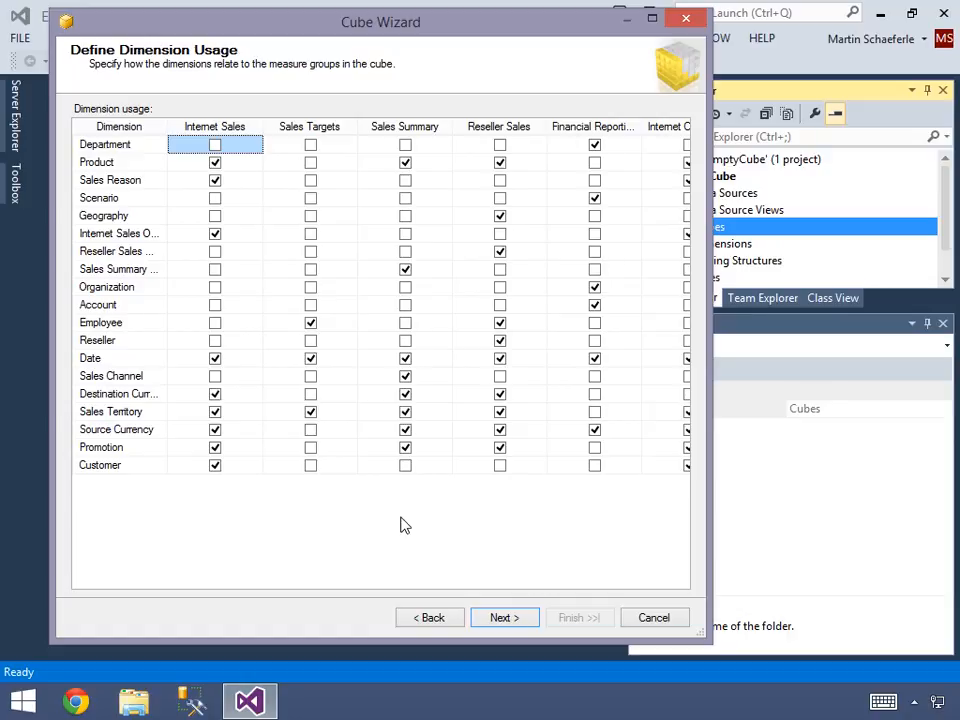
- Accept the default dimension usage, name the cube AdvWorks-EE, and create it without generating the schema
click(504, 618)
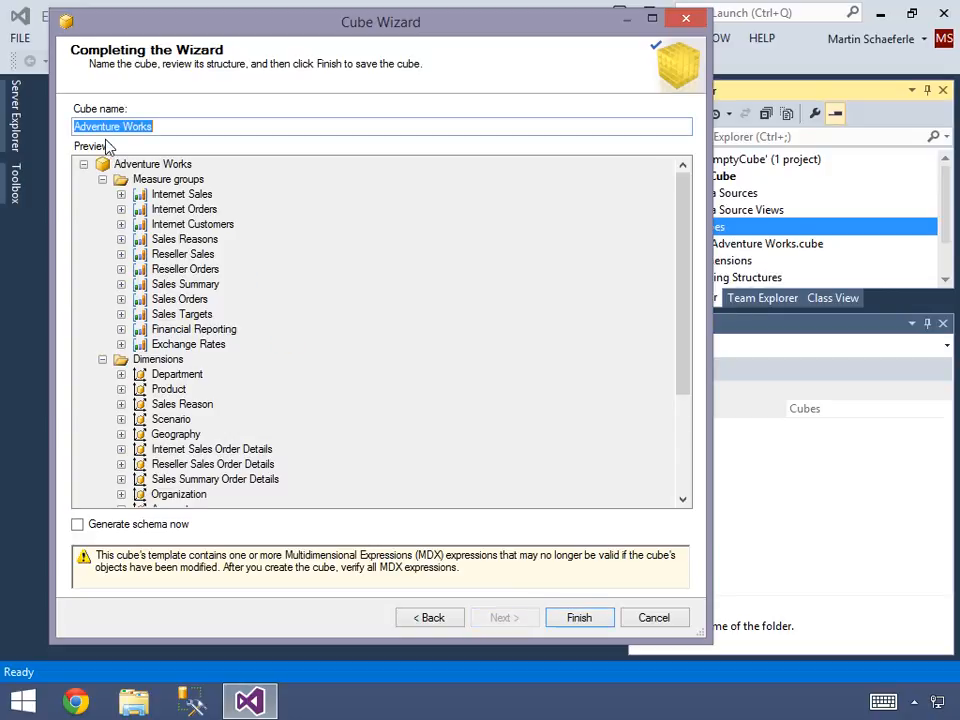
click(168, 126)
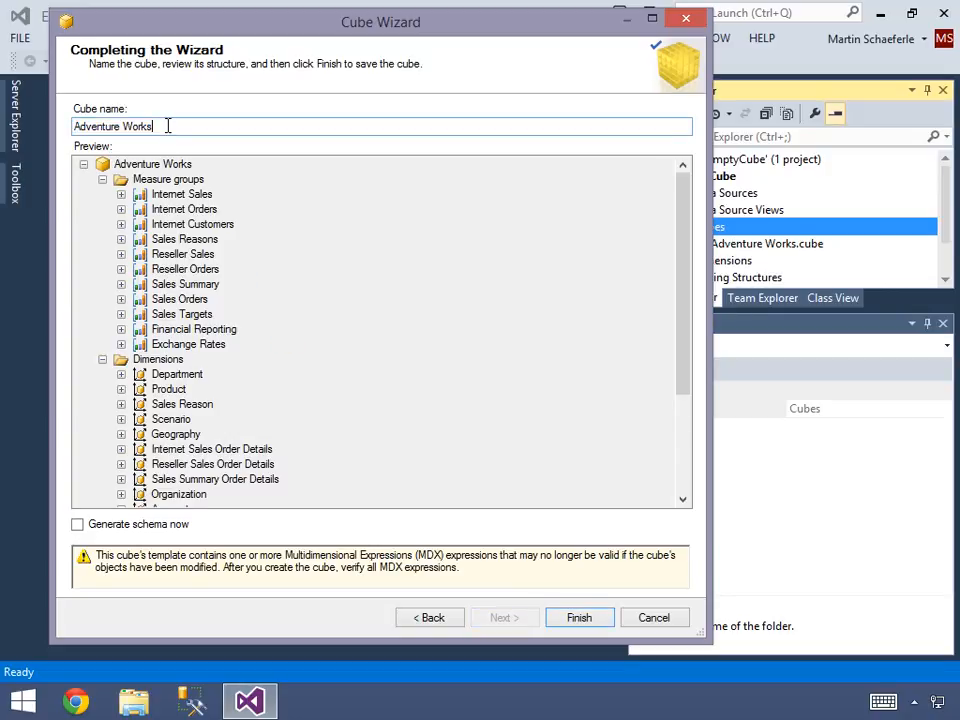
triple_click(168, 126)
text(A)
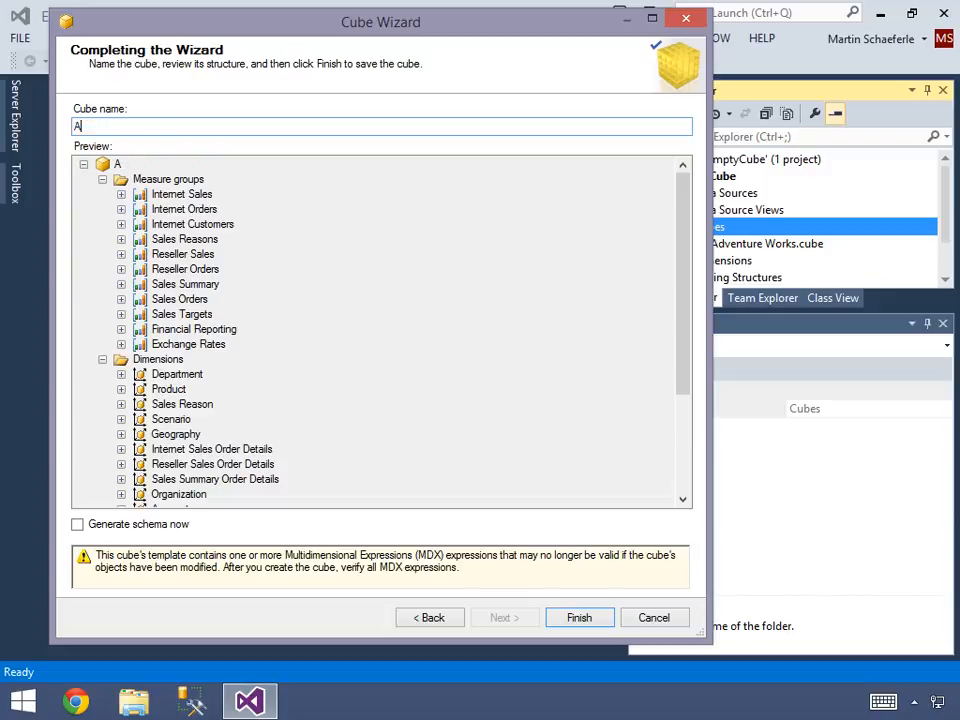
text(dvWorks-EE)
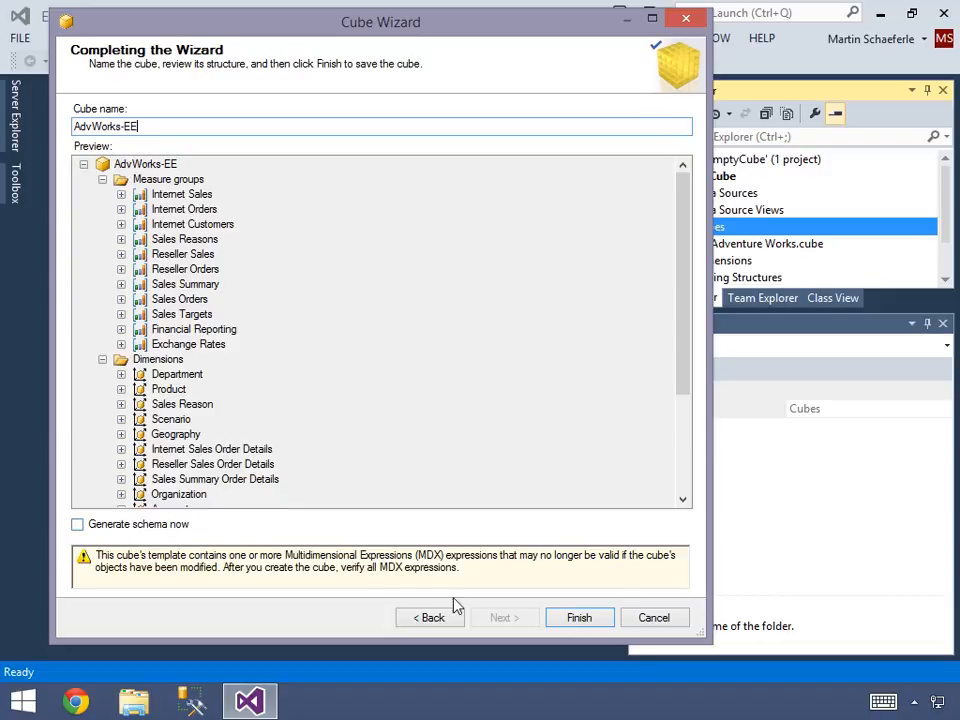
click(578, 618)
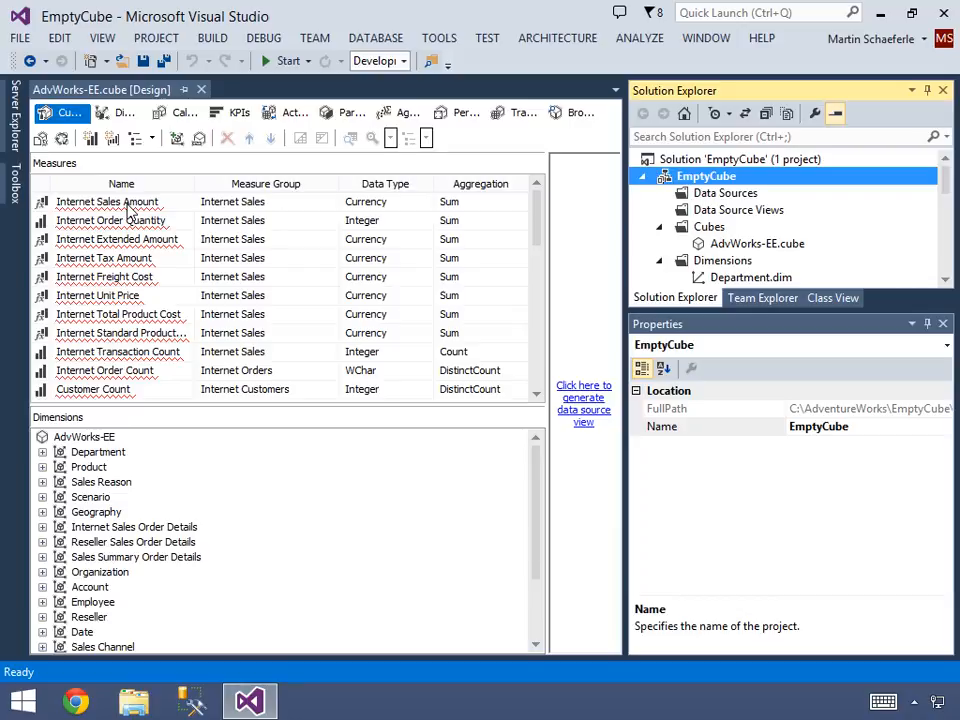
- Close the AdvWorks-EE.cube design, minimize Visual Studio, and switch to SQL Server 2014 Management Studio by searching for it
click(201, 90)
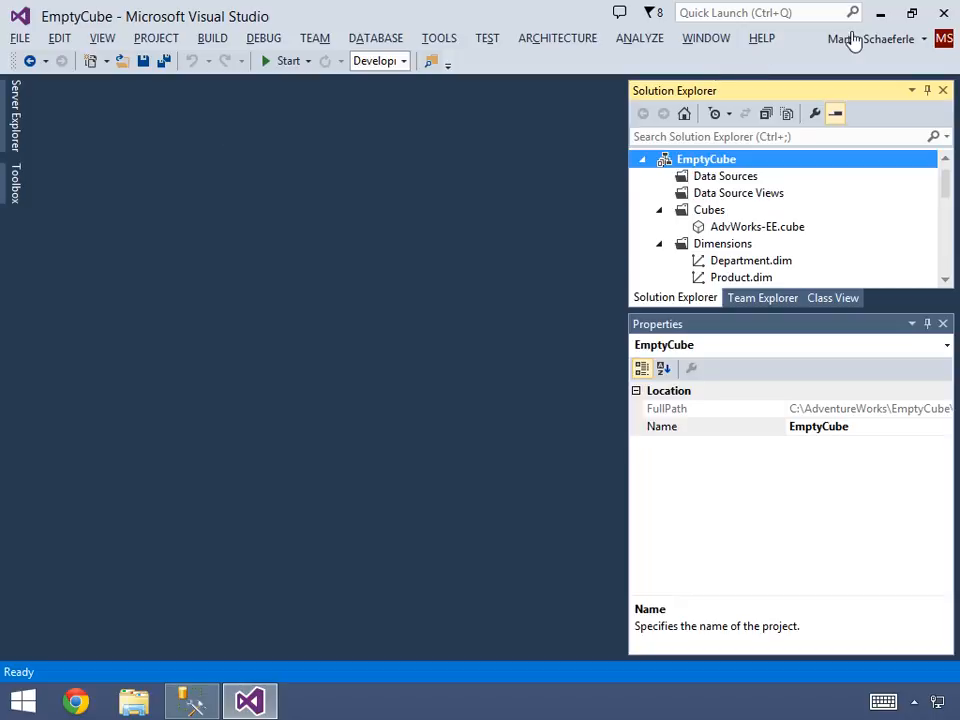
click(880, 14)
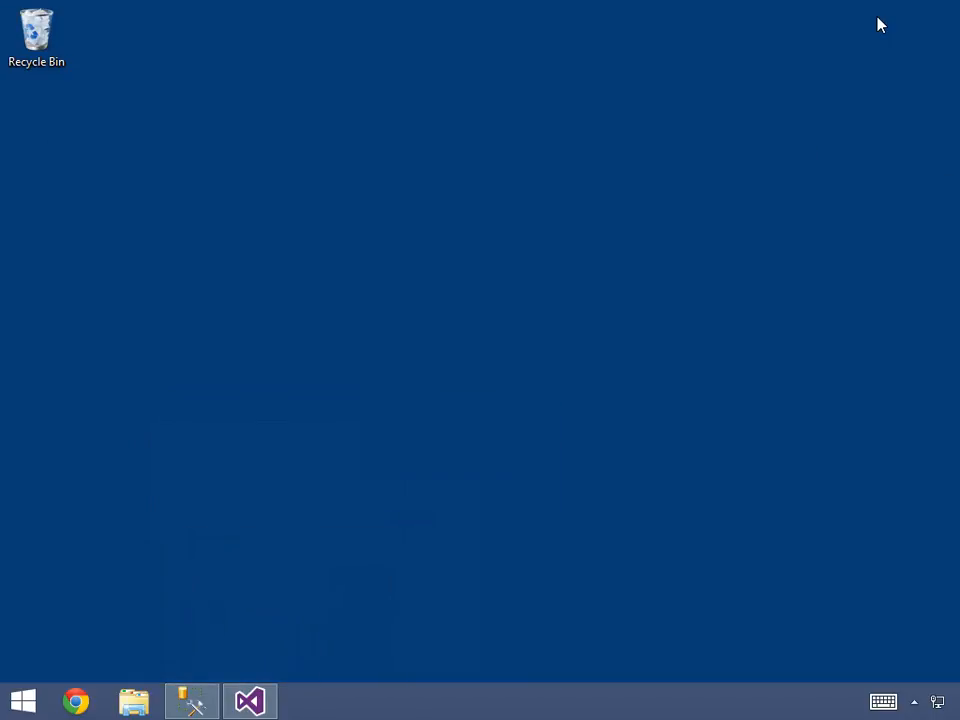
click(26, 708)
text(sql server)
key(Down)
text(man)
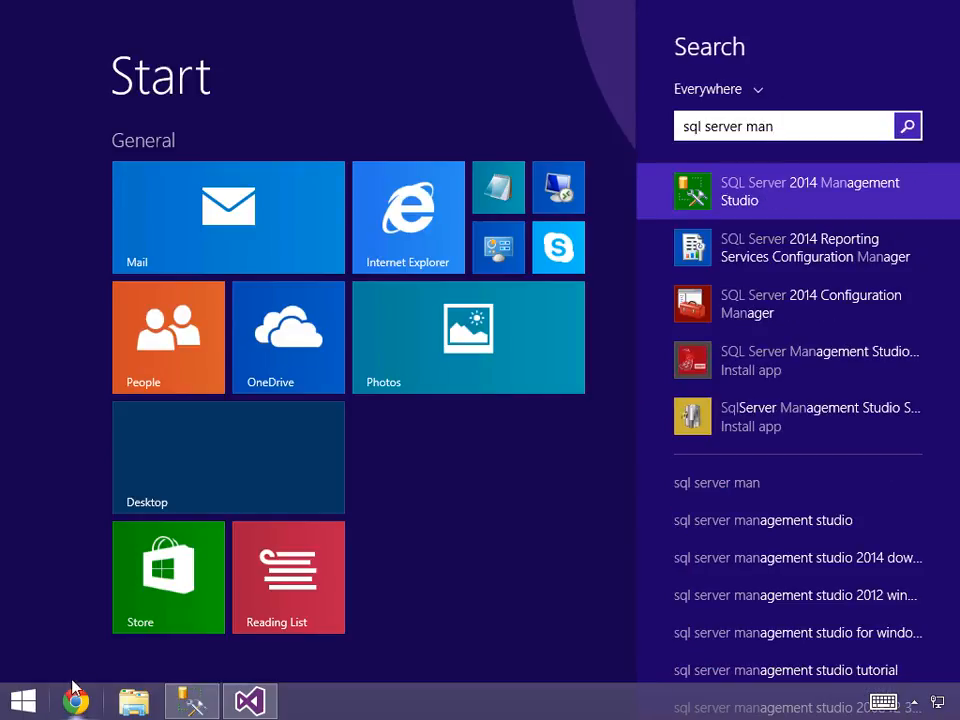
click(762, 200)
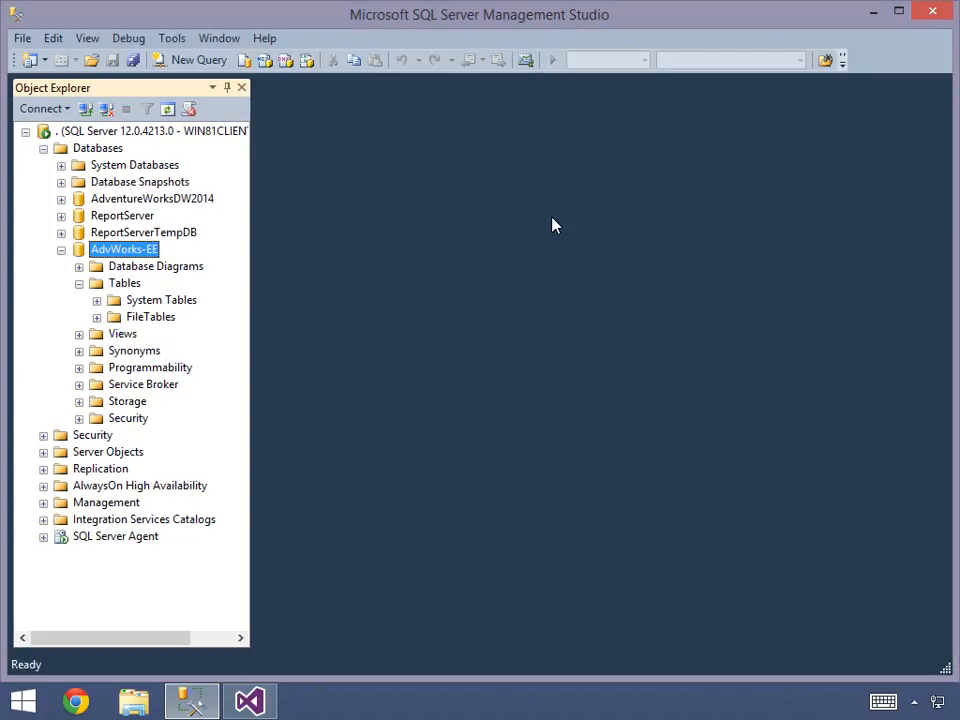
- Create a database named AdvWorkManual with default settings and collapse the AdvWorks-EE database in the object tree
right_click(88, 149)
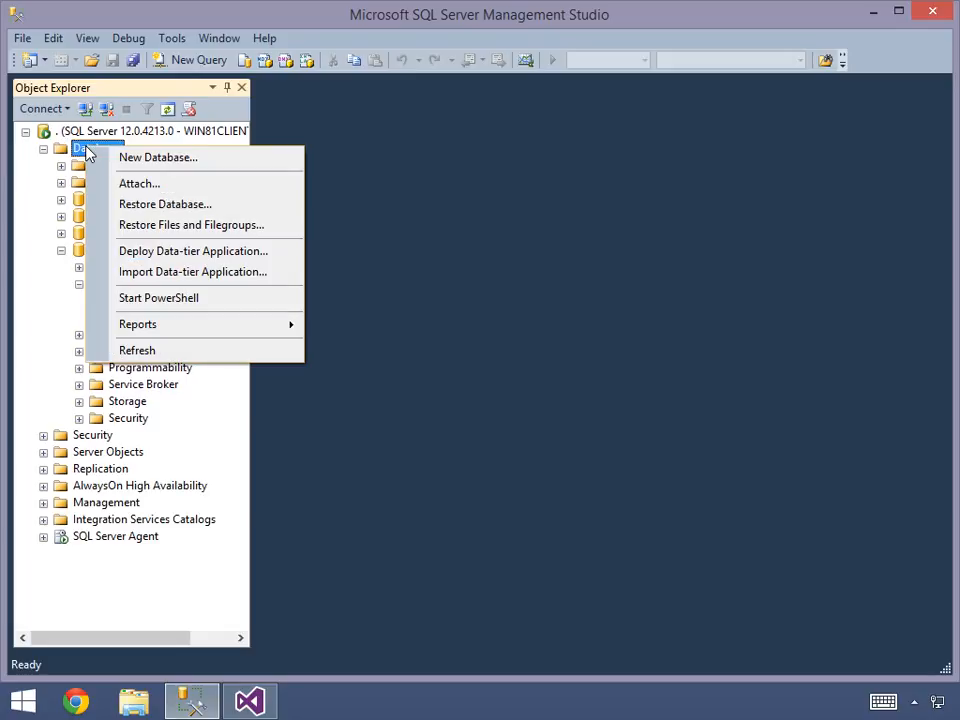
click(155, 160)
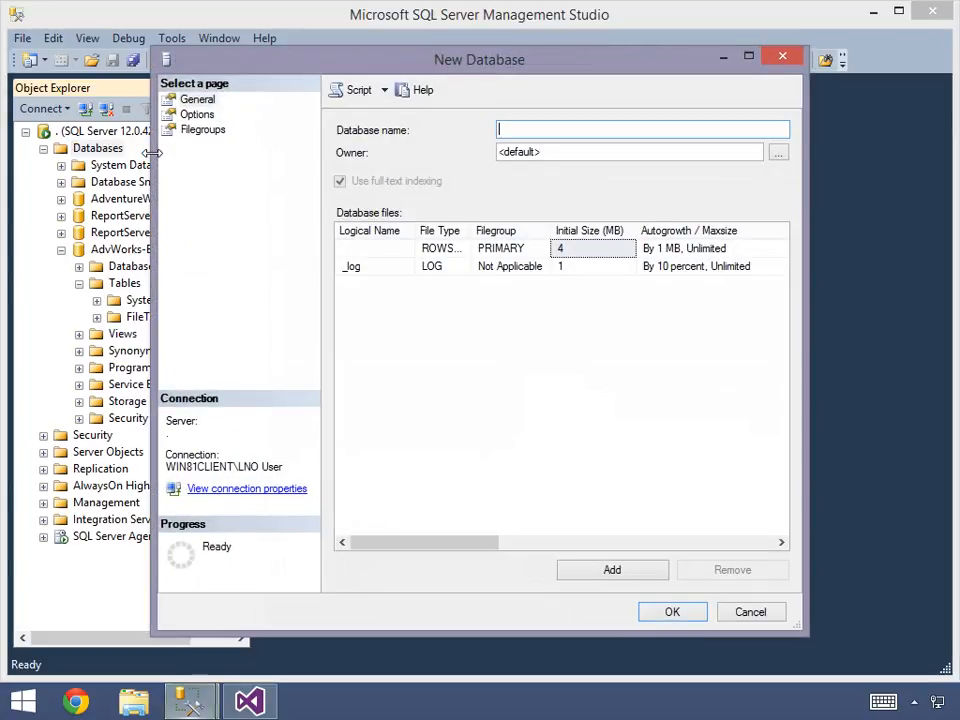
text(Adv)
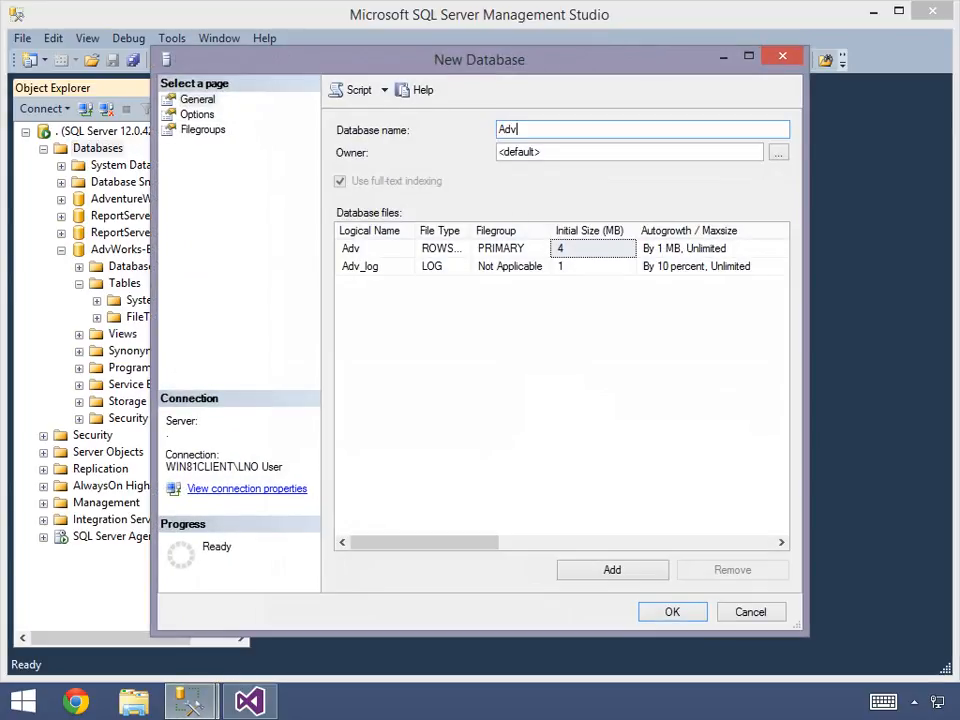
text(Work)
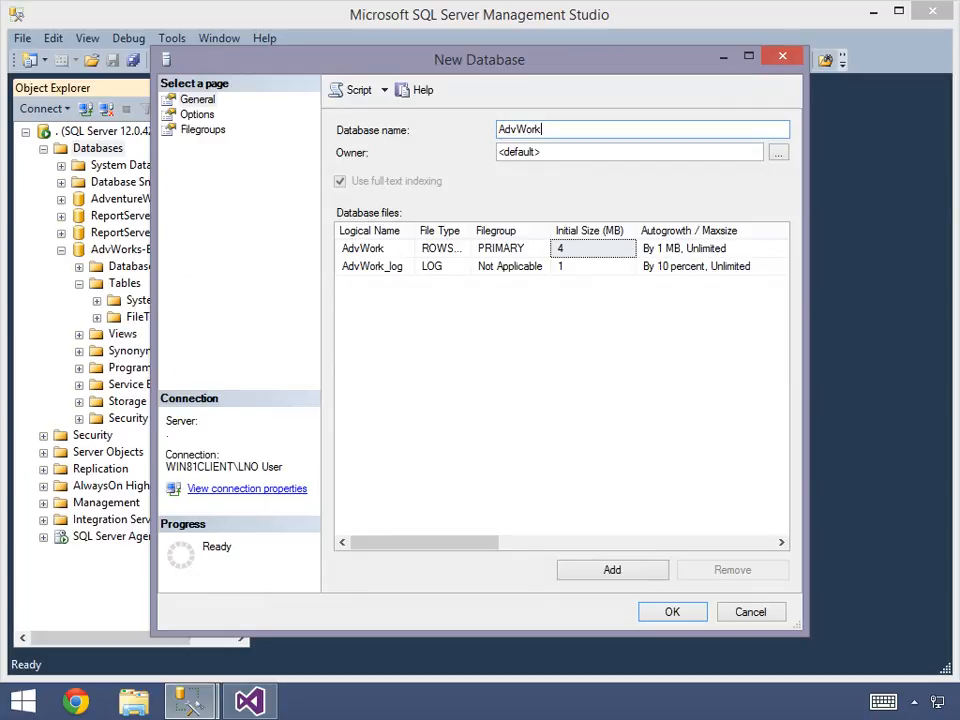
text(Manual)
click(672, 612)
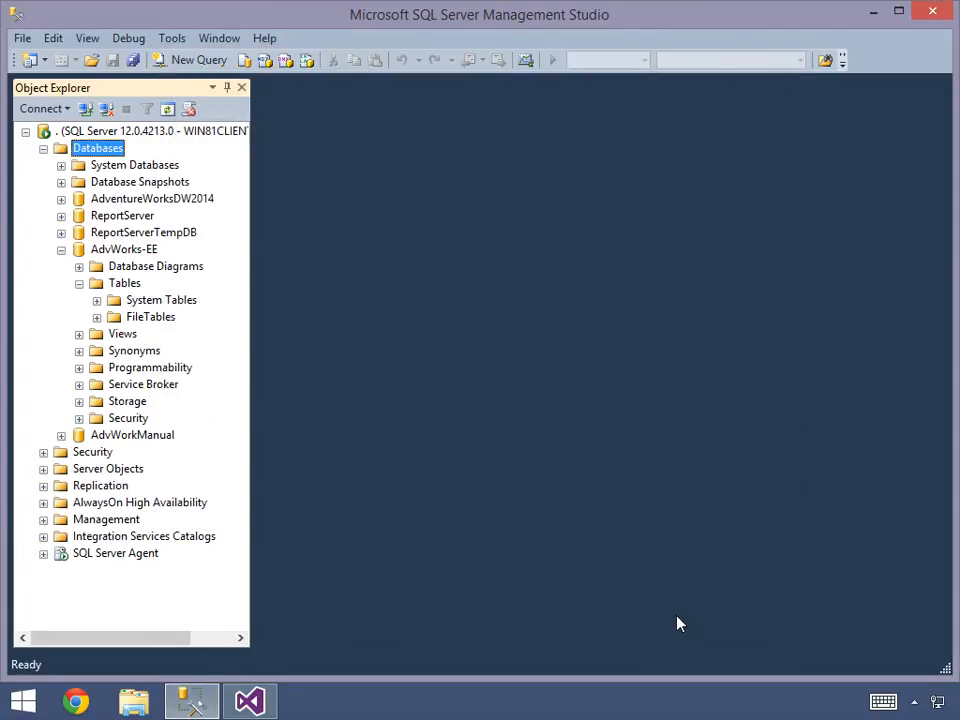
click(61, 250)
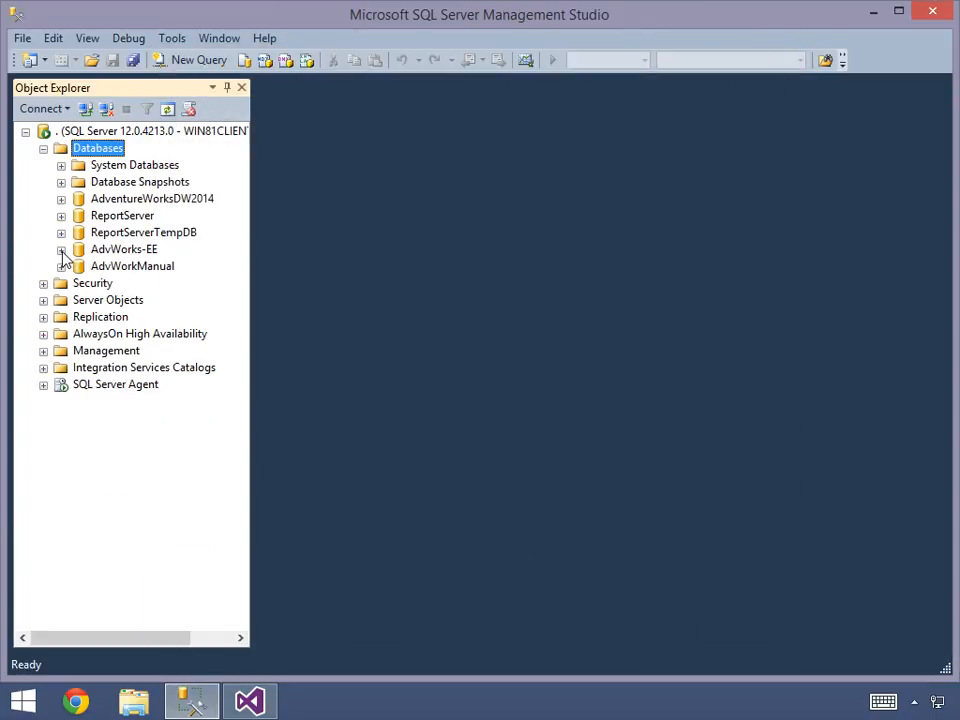
- Expand the AdvWorkManual database and its Tables folder to check for existing user tables
click(61, 267)
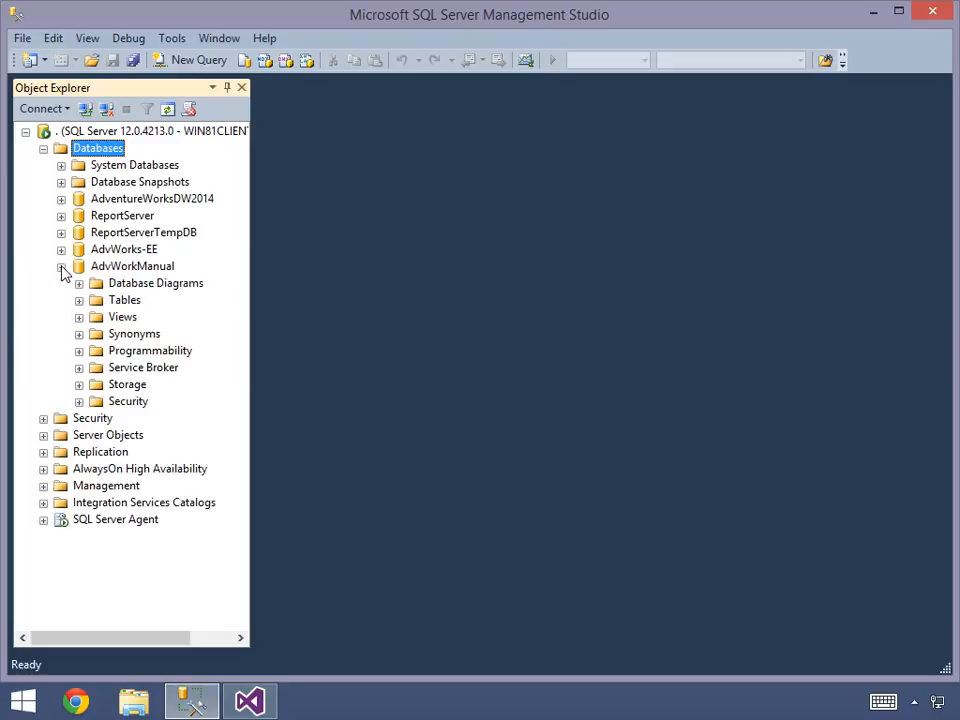
click(79, 301)
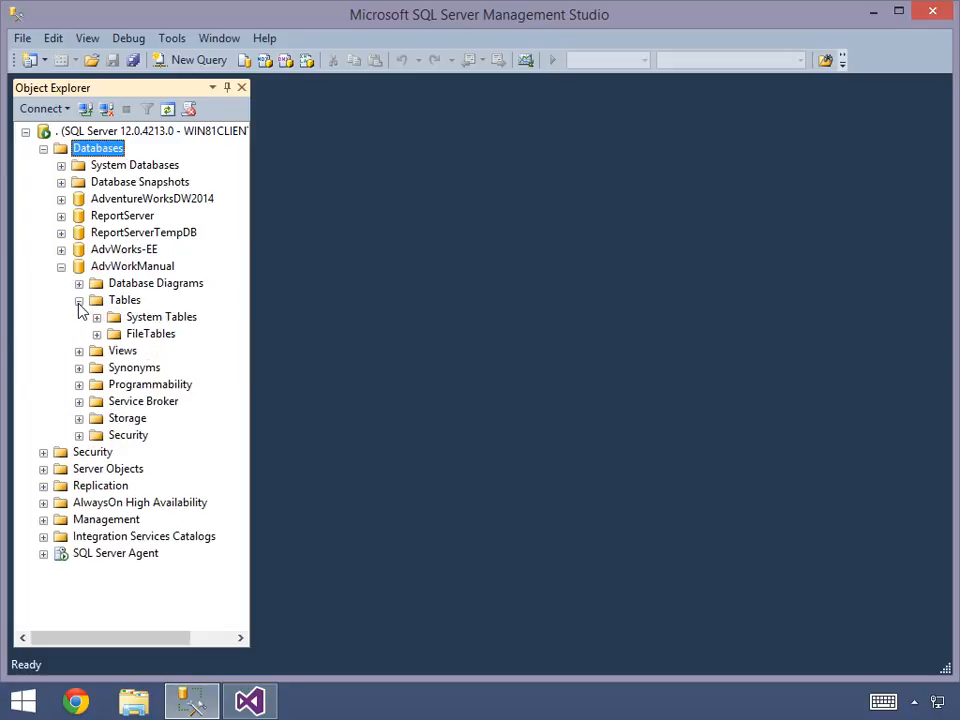
click(124, 301)
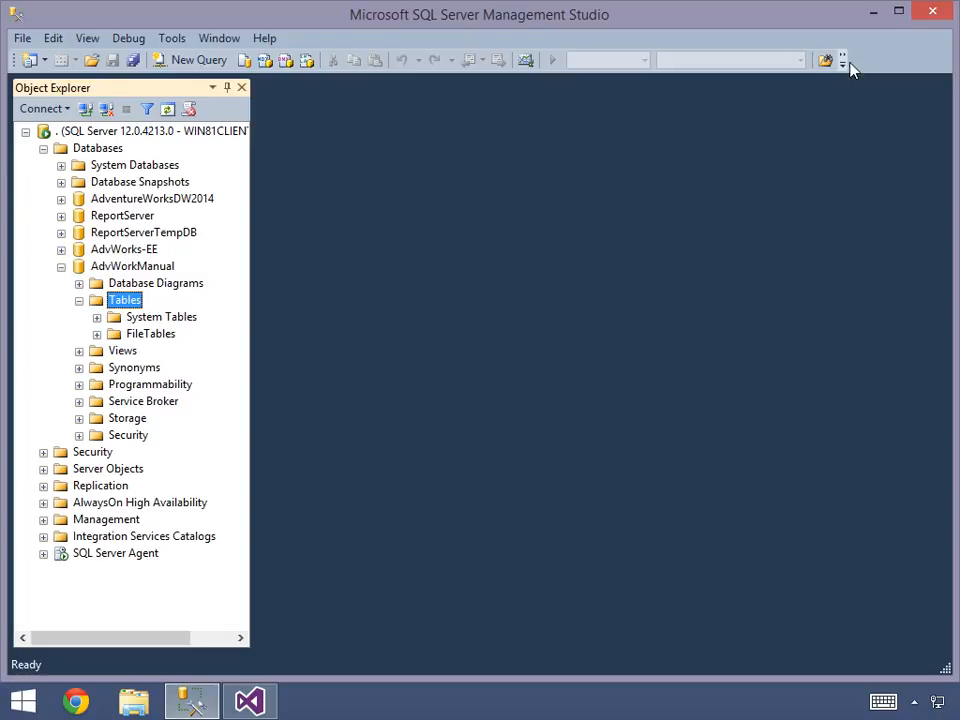
- Switch to Visual Studio and start a new cube in EmptyCube that generates tables in the data source, using no template
click(873, 12)
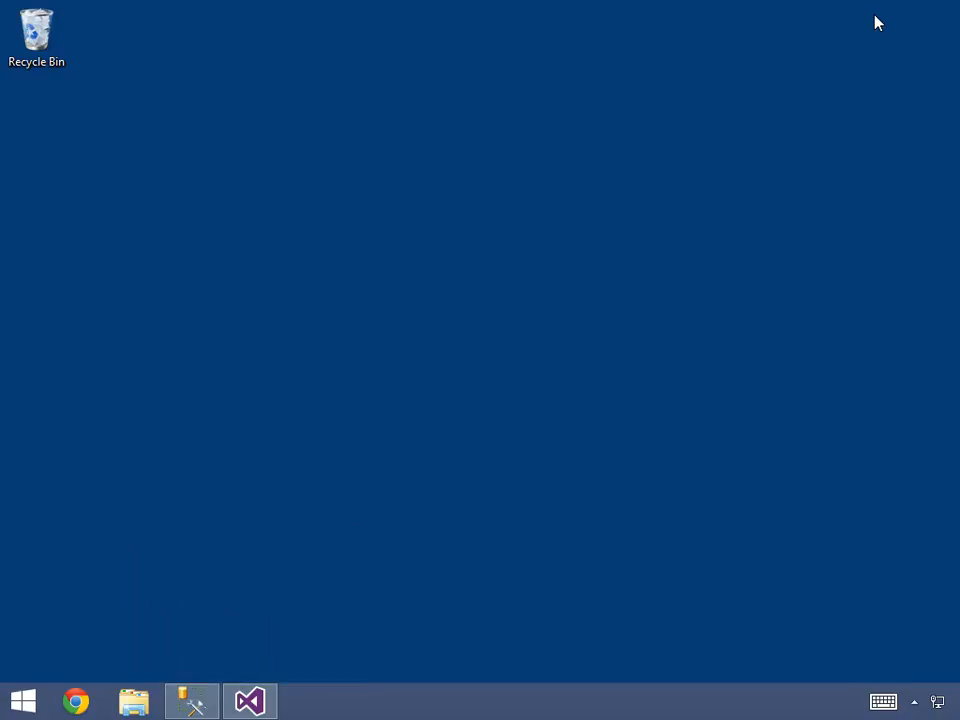
click(255, 701)
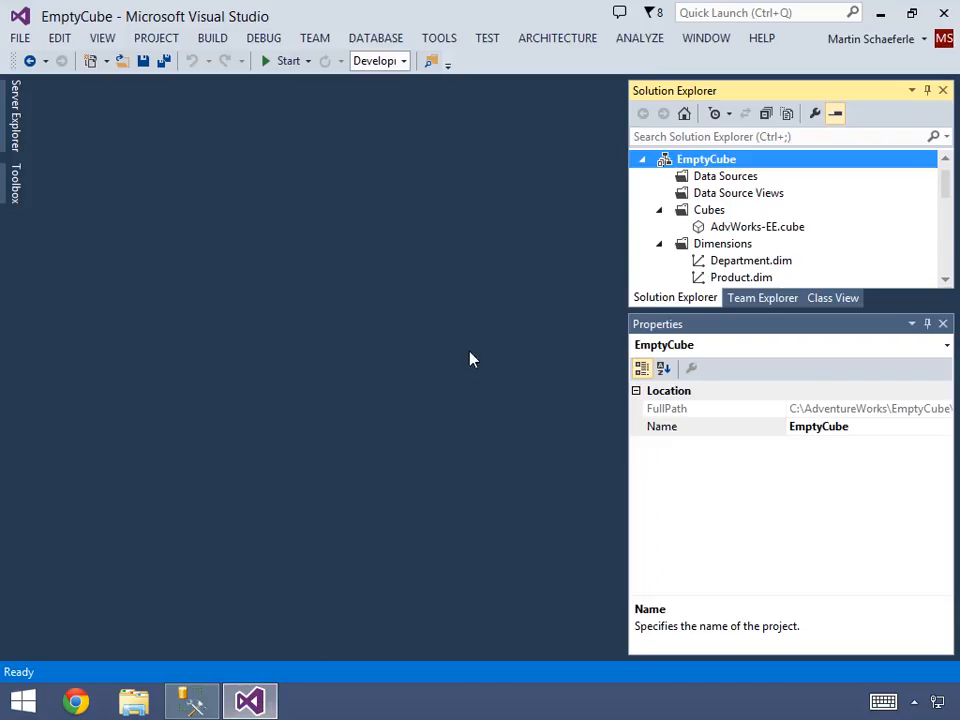
right_click(703, 209)
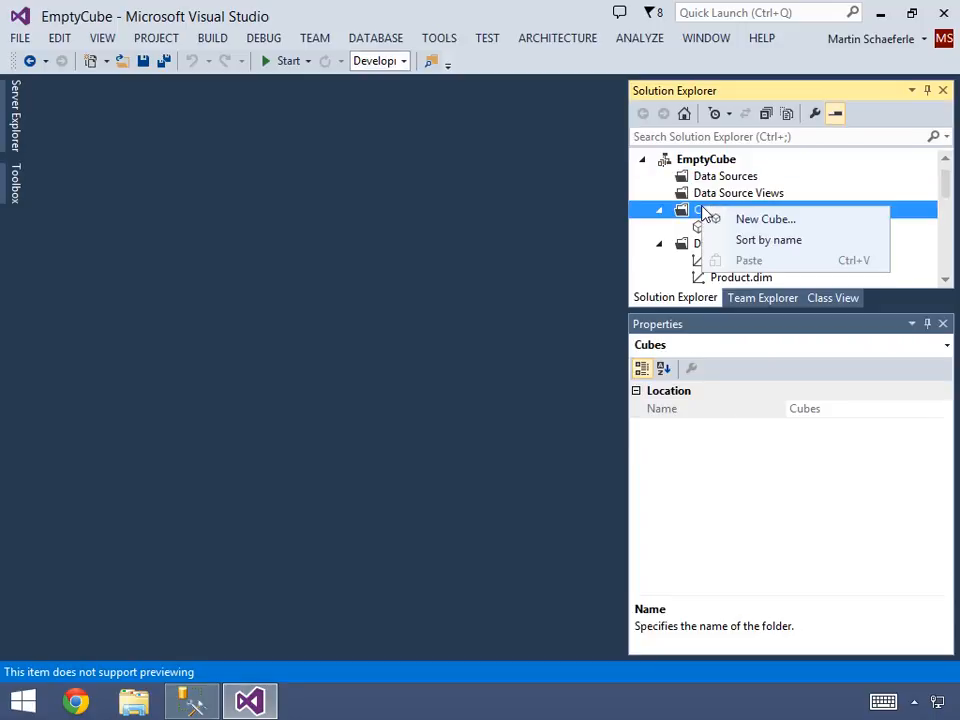
click(762, 219)
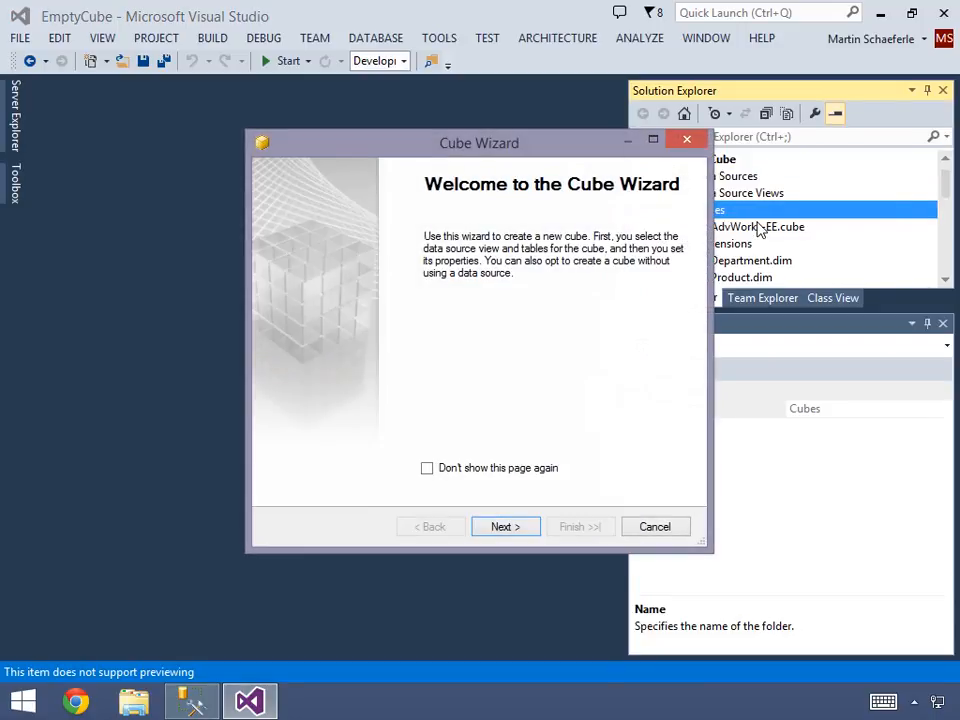
click(527, 532)
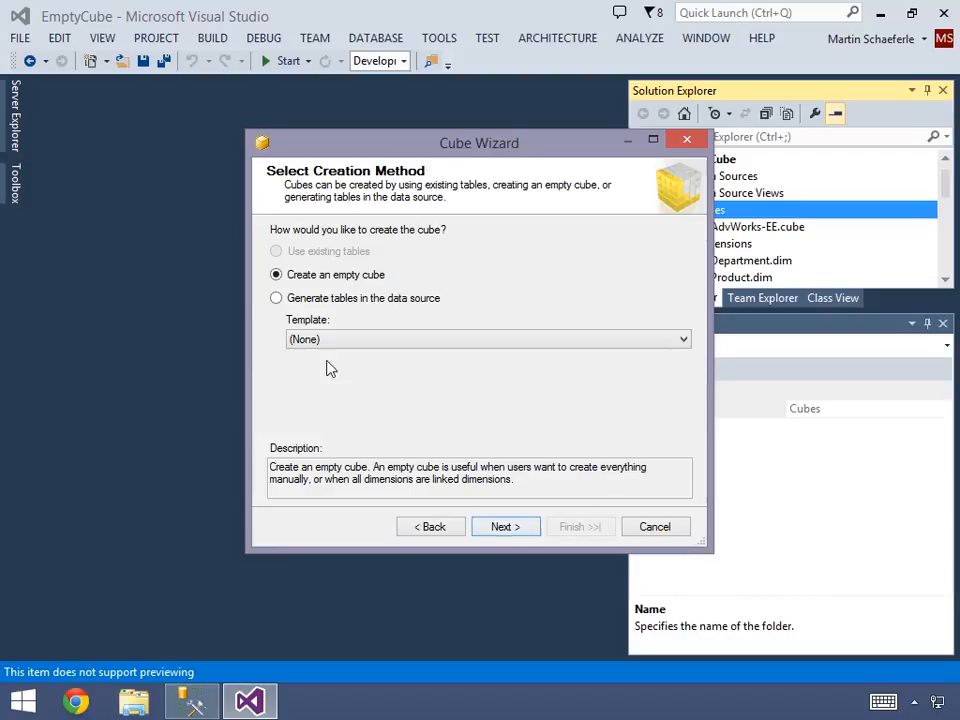
click(277, 299)
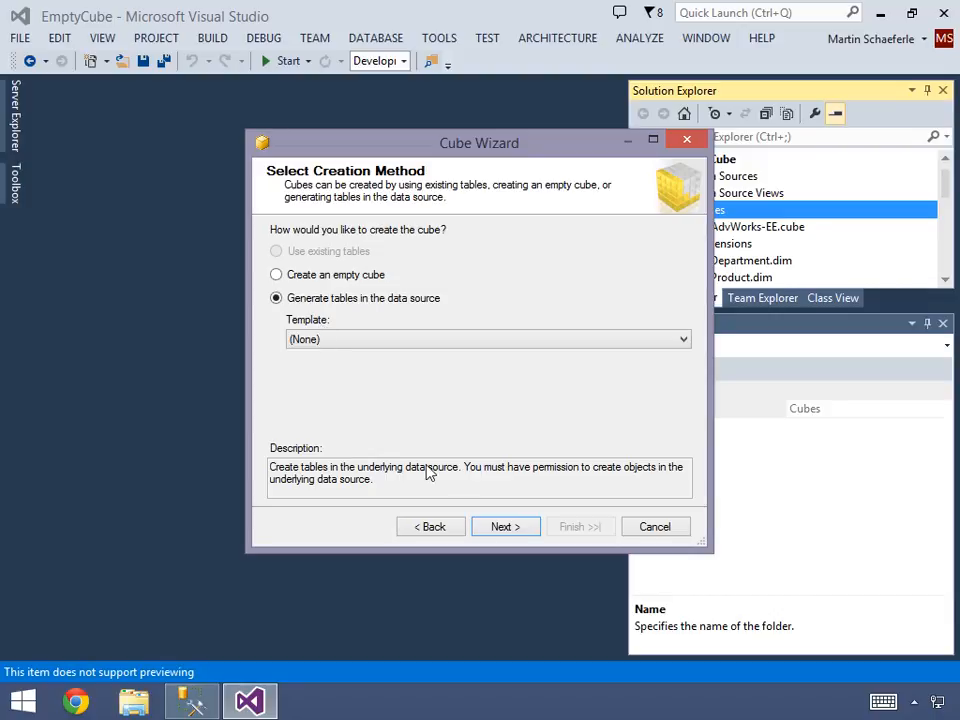
click(505, 527)
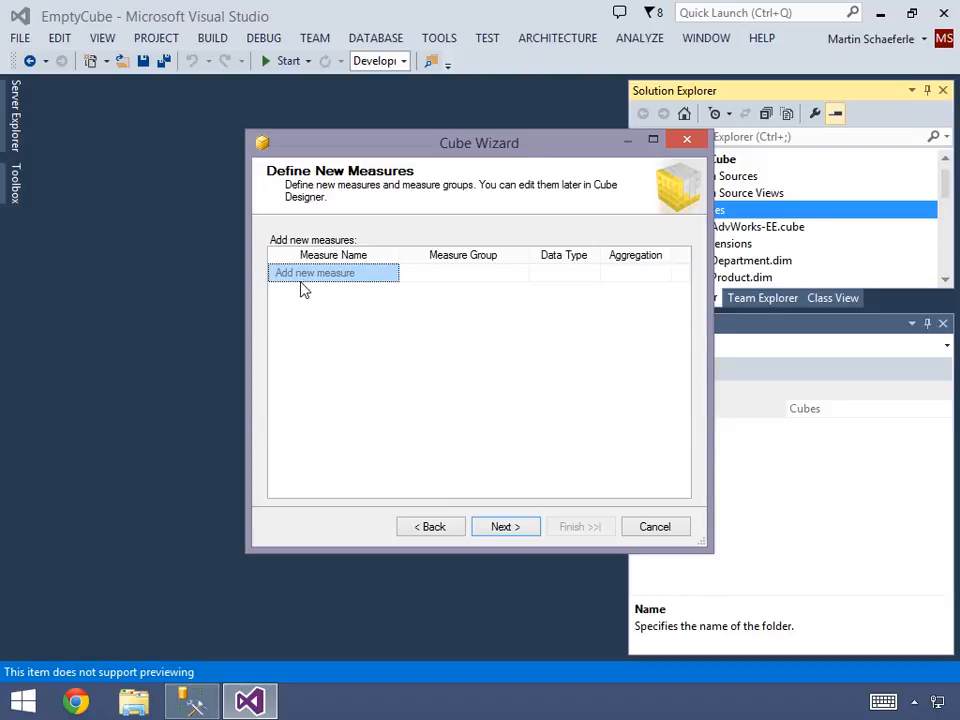
- Enlarge the Cube Wizard and add the measure Internet Sales Amount in the measure group Internet Sales with data type Currency
drag(300, 146, 133, 108)
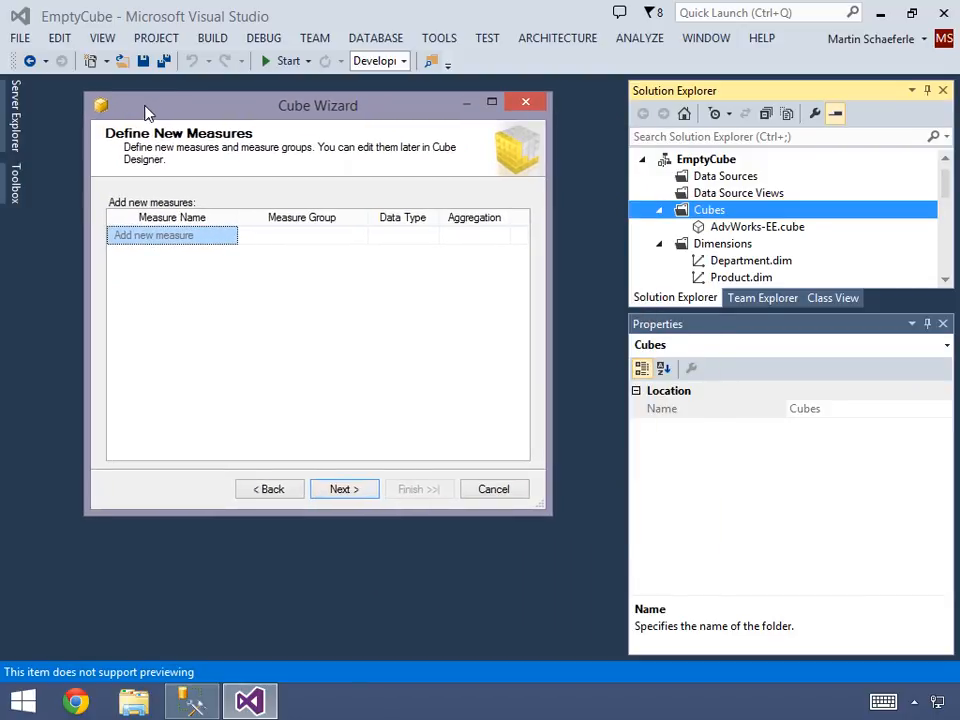
drag(543, 505, 842, 580)
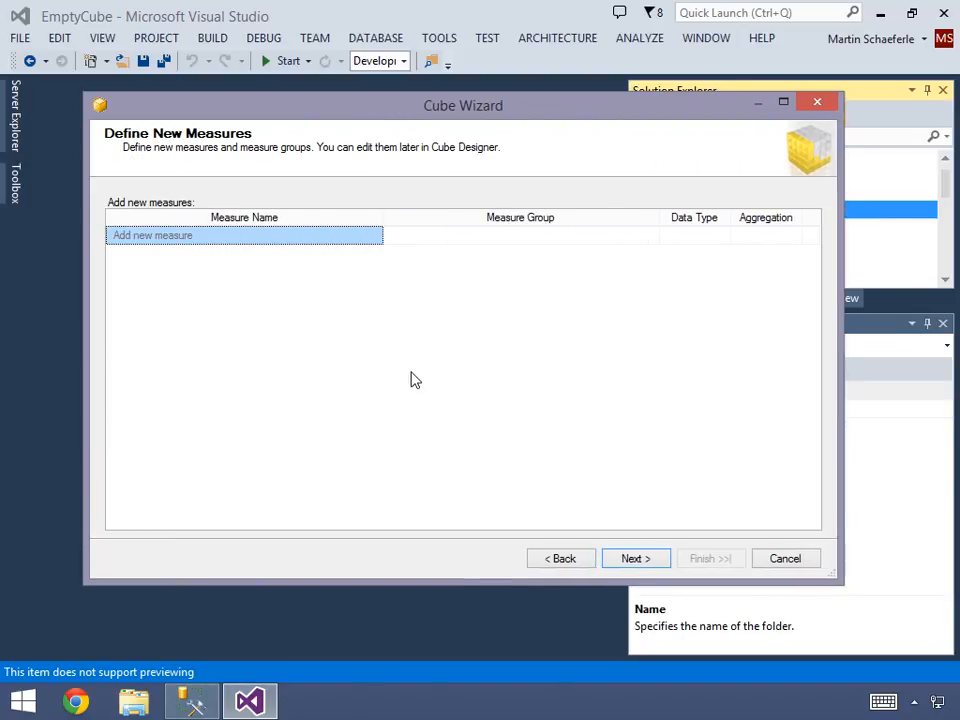
click(198, 238)
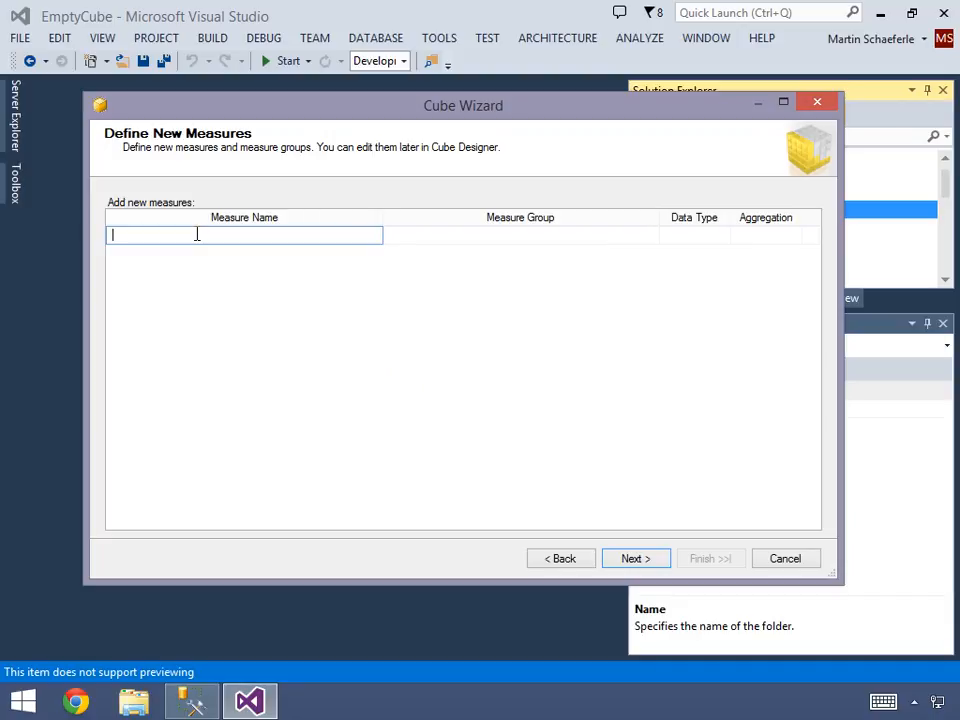
text(Internet Sales)
text(Amount)
key(Tab)
text(Internet Sa)
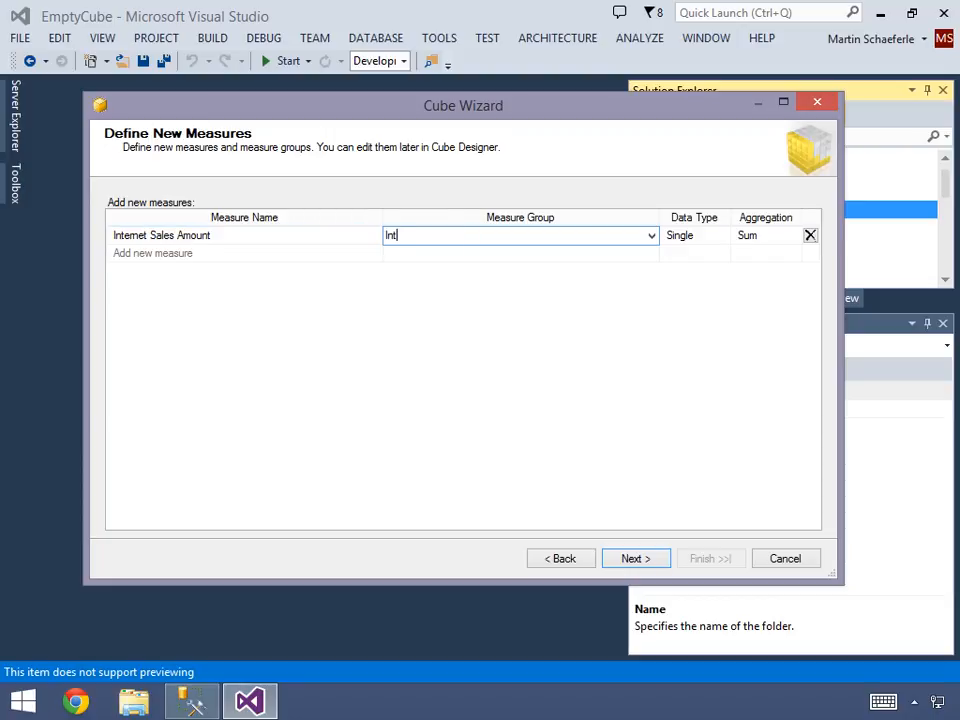
text(les)
key(Tab)
key(c)
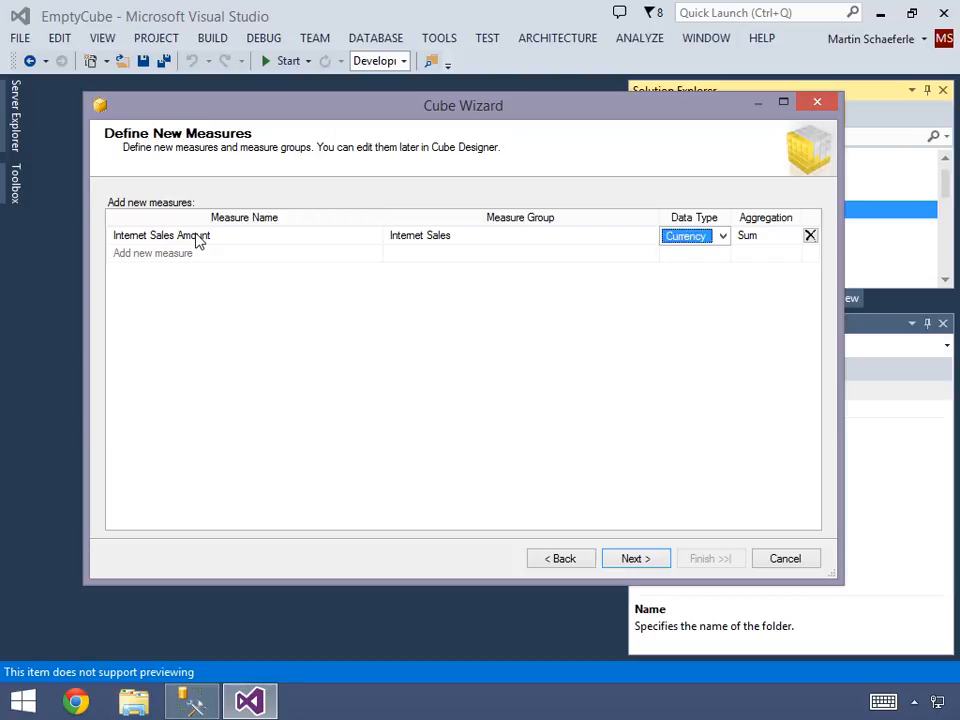
key(Tab)
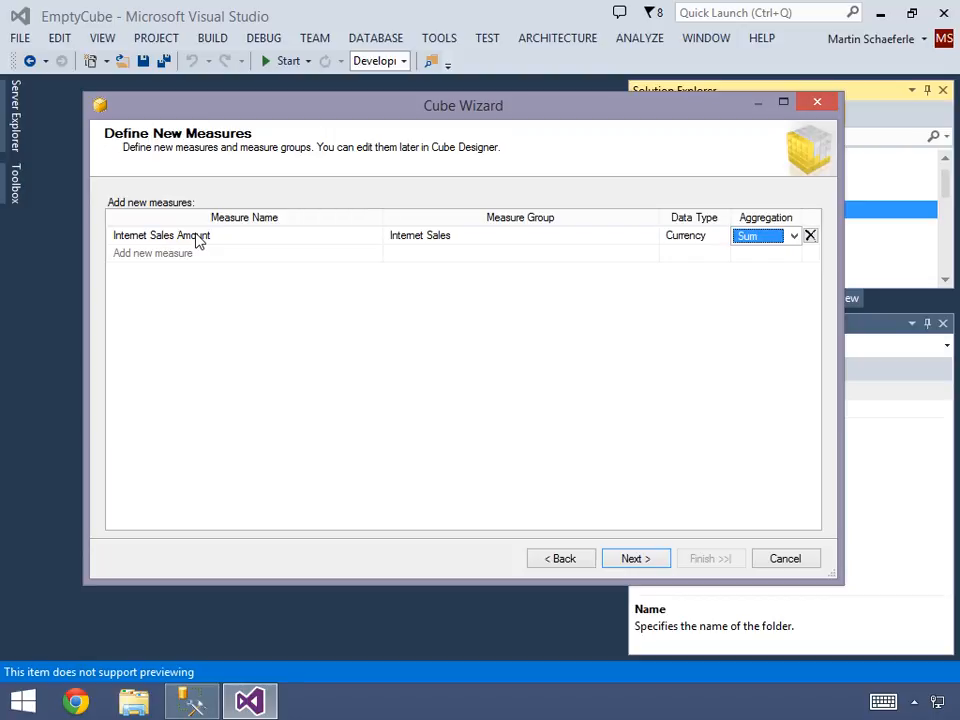
- Add the measure Internet Order Quantity in the Internet Sales measure group with data type Integer
key(Tab)
text(Intern)
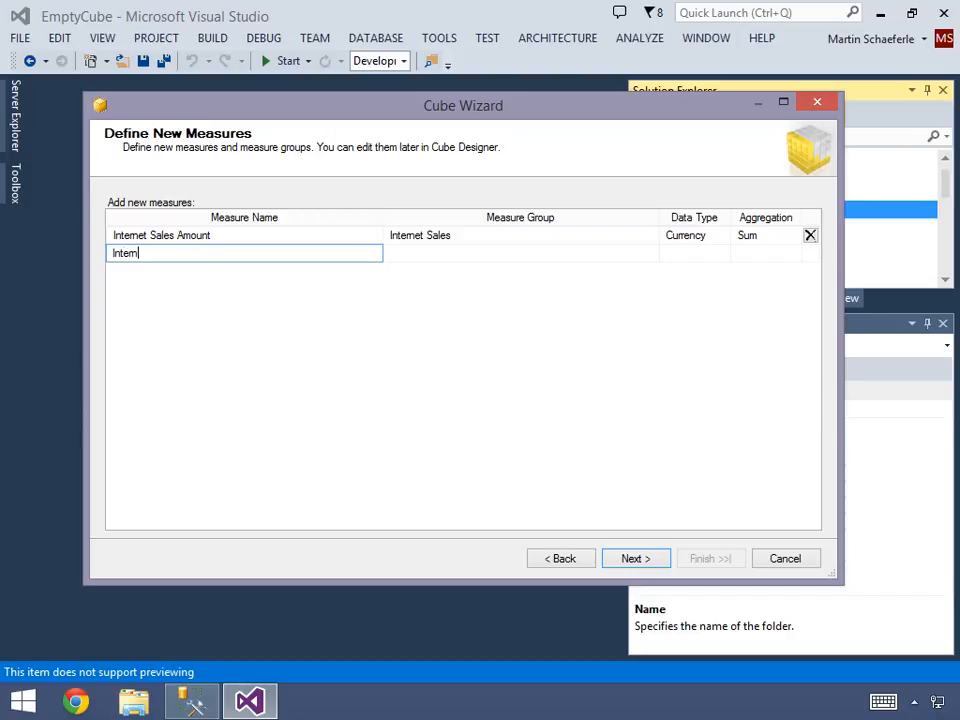
text(et Sa)
key(BackSpace)
key(BackSpace)
text(Order Qua)
text(tity)
key(BackSpace)
key(BackSpace)
key(BackSpace)
key(BackSpace)
text(ntity)
key(Tab)
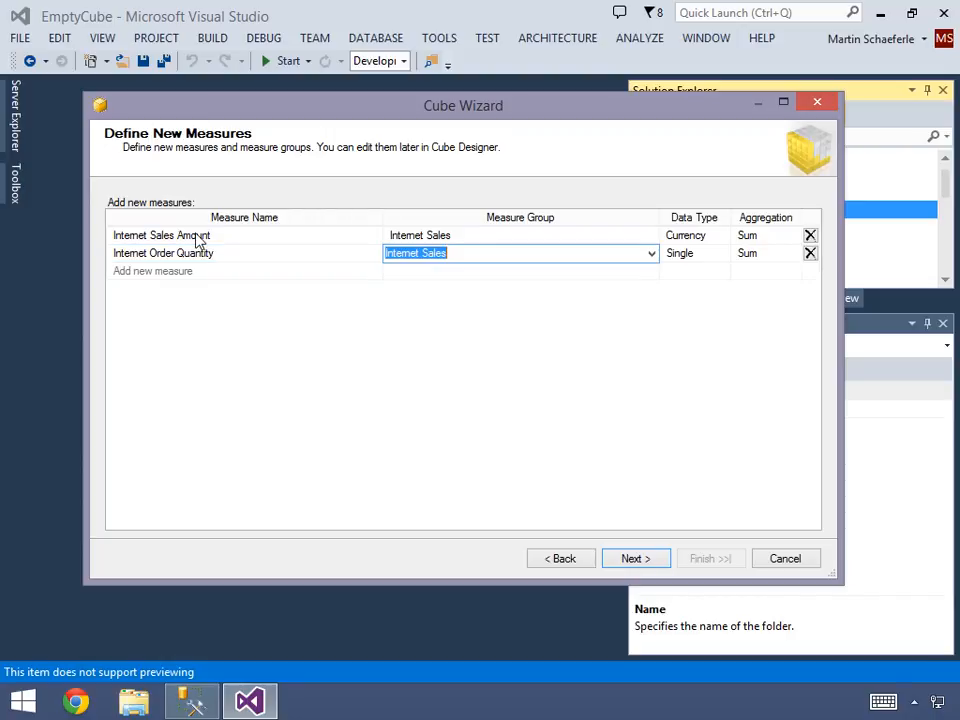
key(Tab)
key(Up)
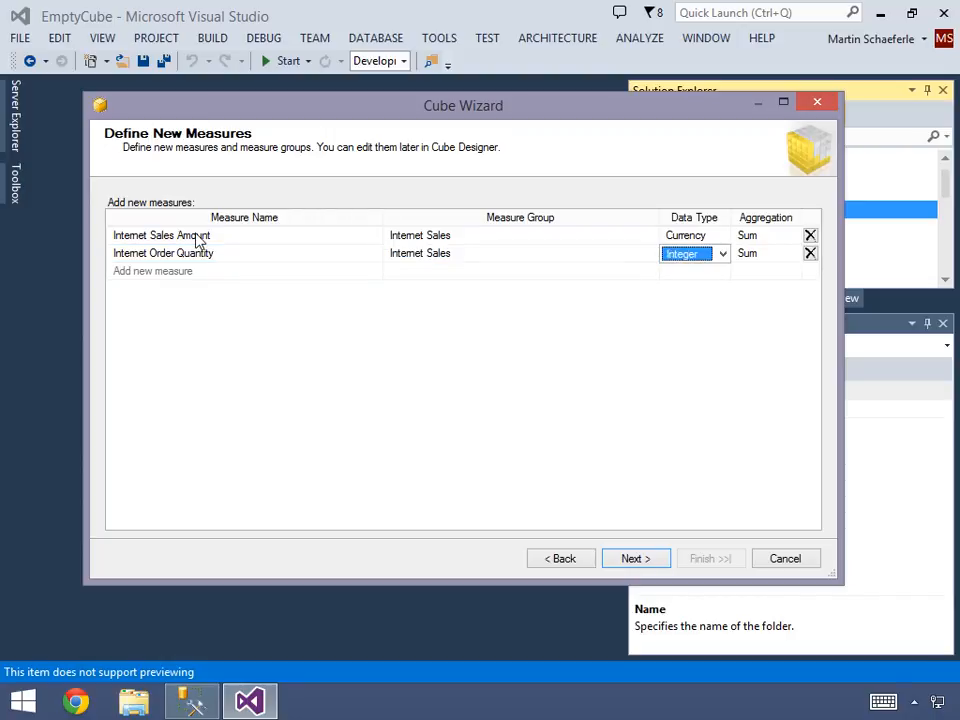
key(Tab)
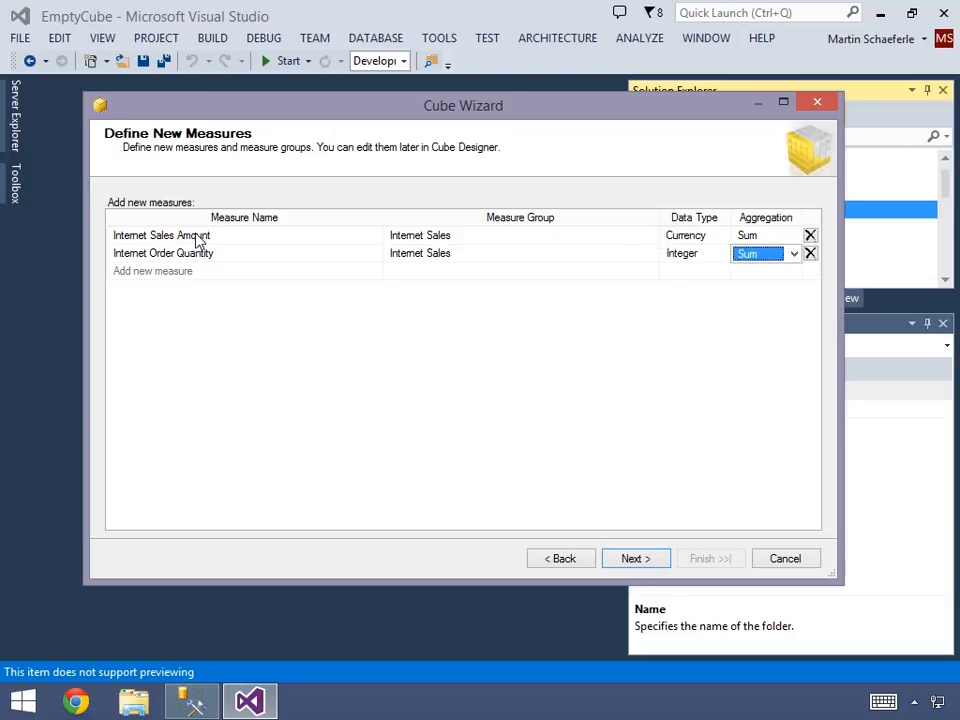
- Add the measure Reseller Sales Amount in a new measure group Reseller Sales with data type Currency
key(Tab)
text(Reseller S)
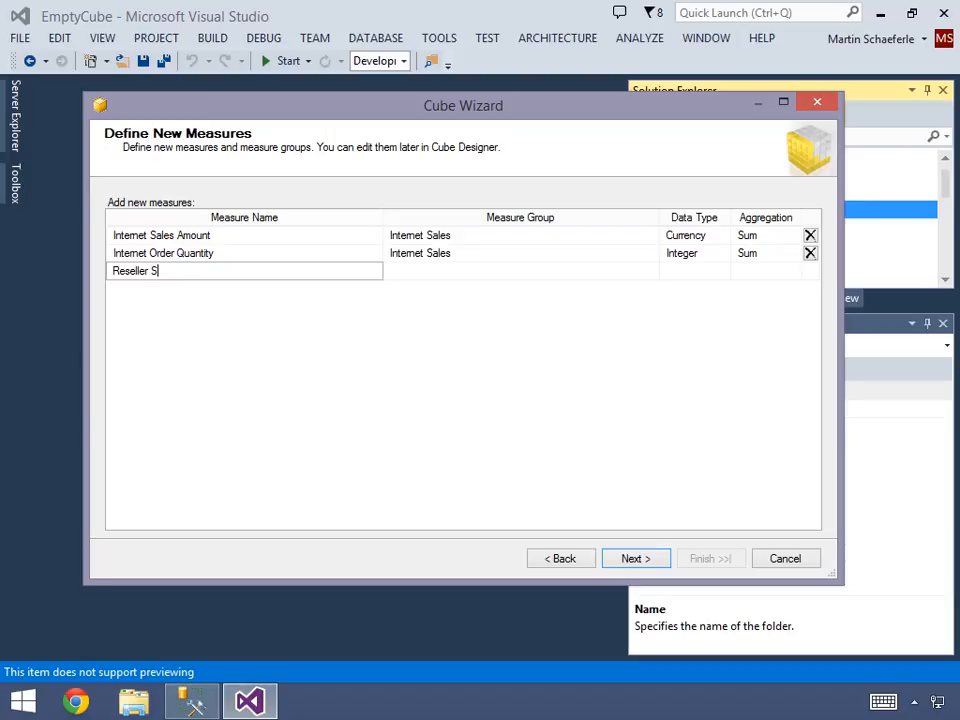
text(ales Amount)
key(Tab)
key(Home)
key(ctrl+shift+Right)
text(Reseller)
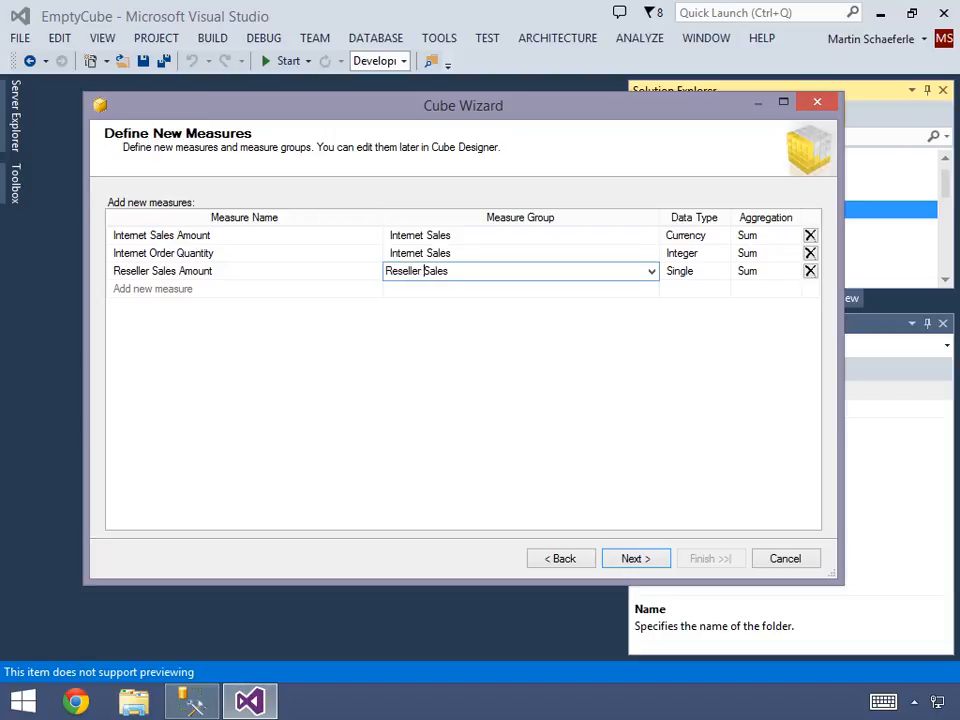
key(Tab)
key(c)
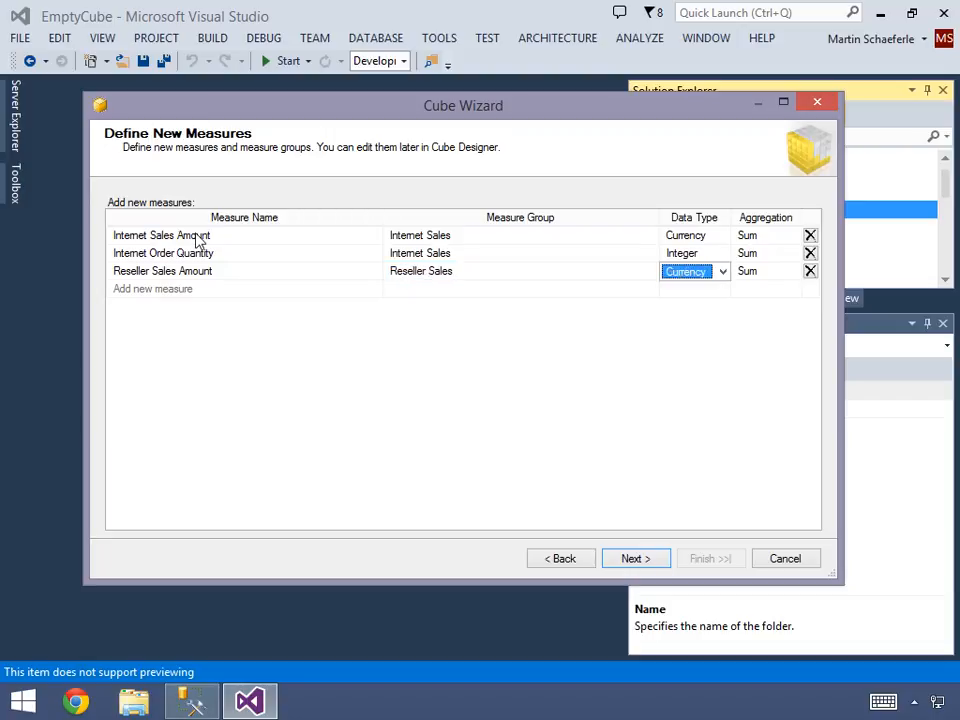
- Add the measure Reseller Order Quantity, based on the Internet Order Quantity name, in the Reseller Sales group with data type Integer
key(Tab)
key(Tab)
key(Tab)
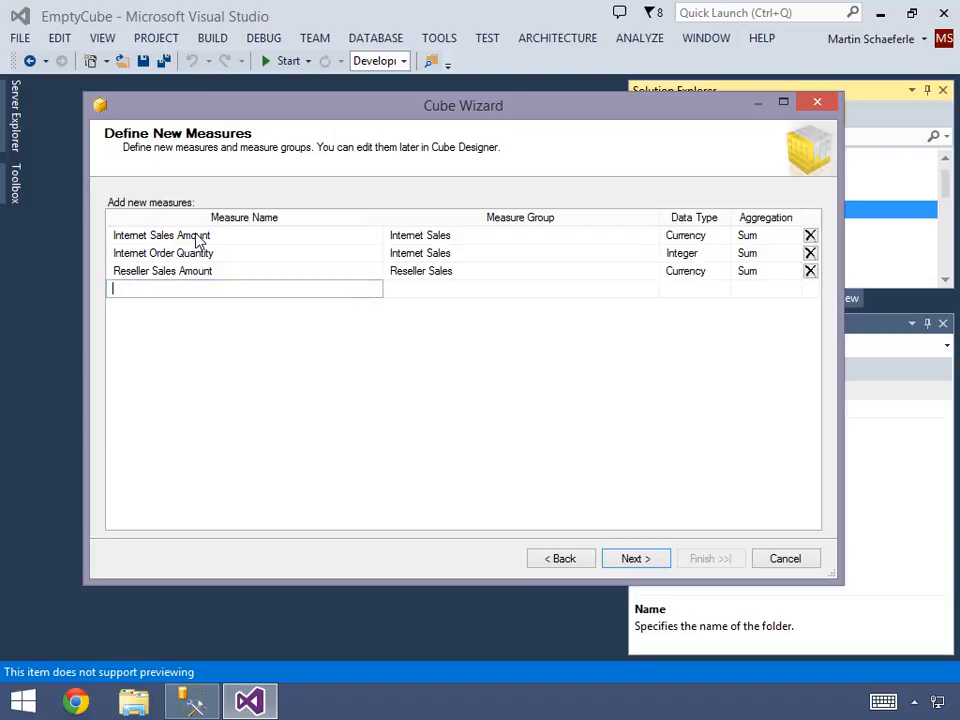
key(Up)
key(Up)
key(ctrl+c)
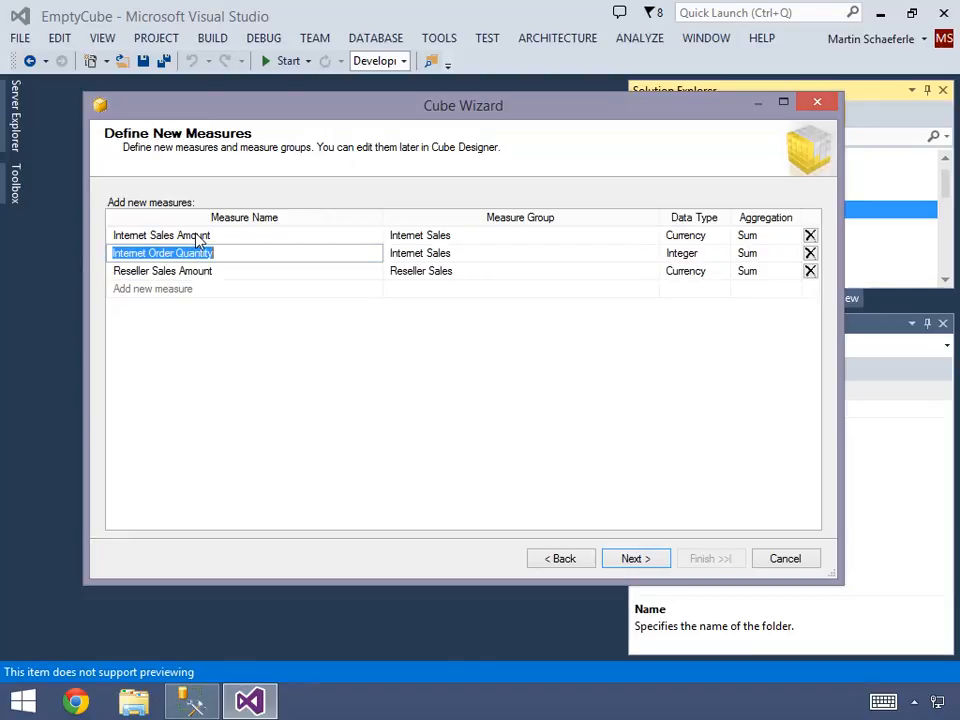
key(Down)
key(Down)
key(ctrl+v)
key(Home)
key(ctrl+shift+Right)
text(Reseller)
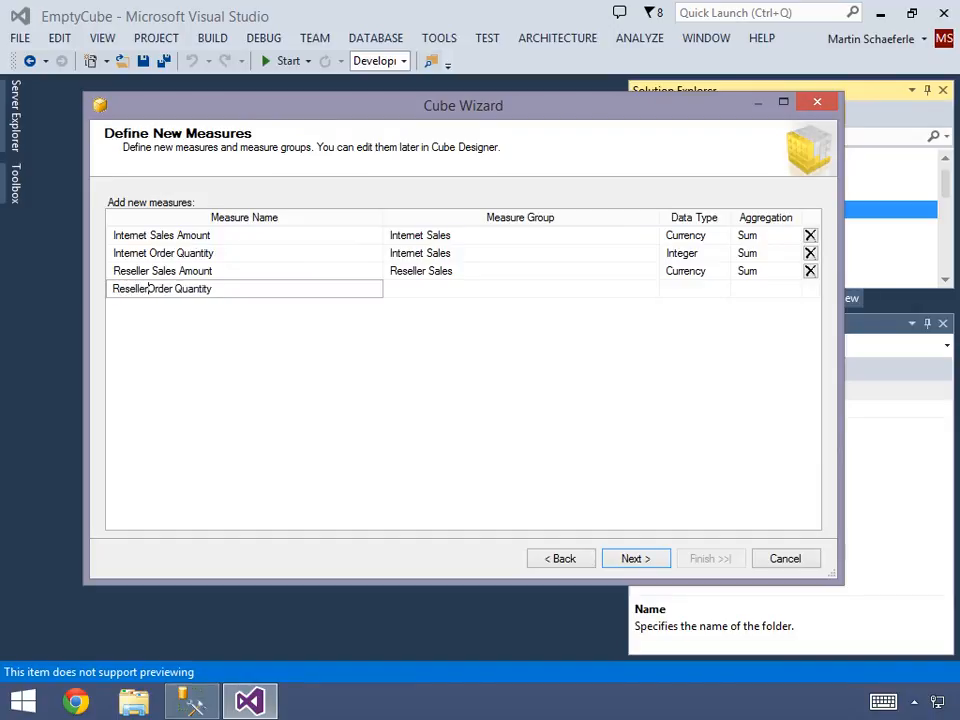
key(Tab)
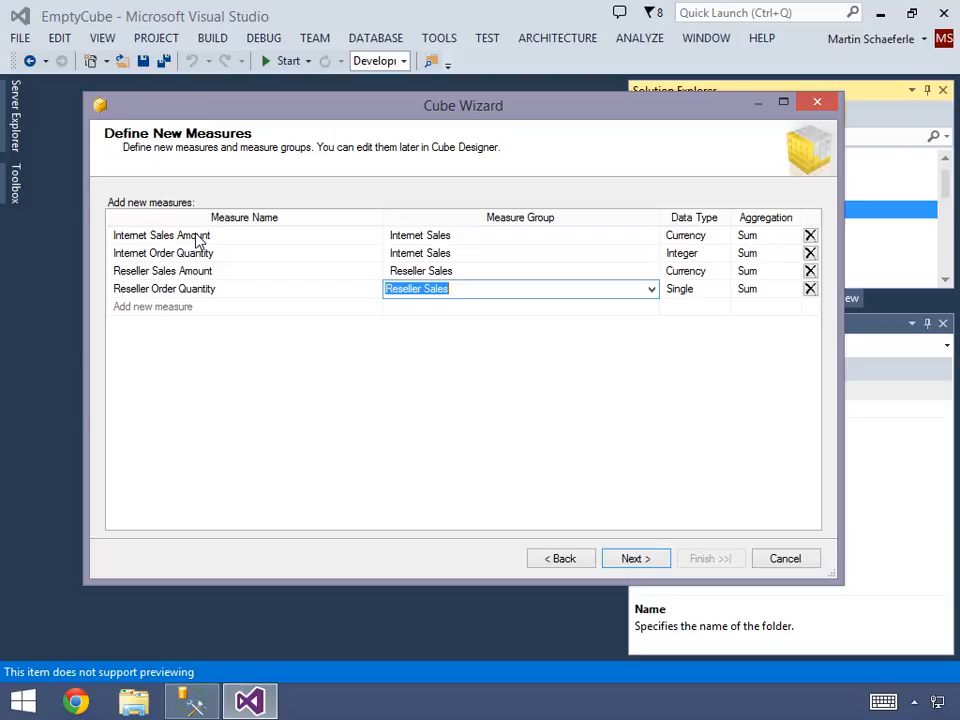
key(Tab)
key(i)
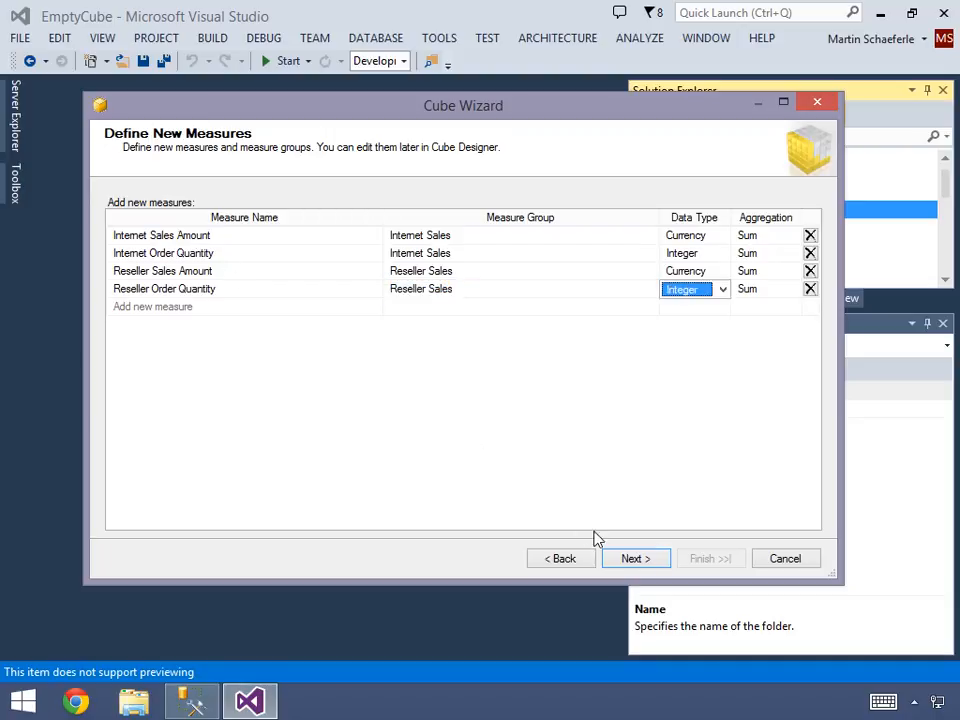
- Accept the measures, include no shared dimensions, and rename the Time dimension as DimDate
click(631, 557)
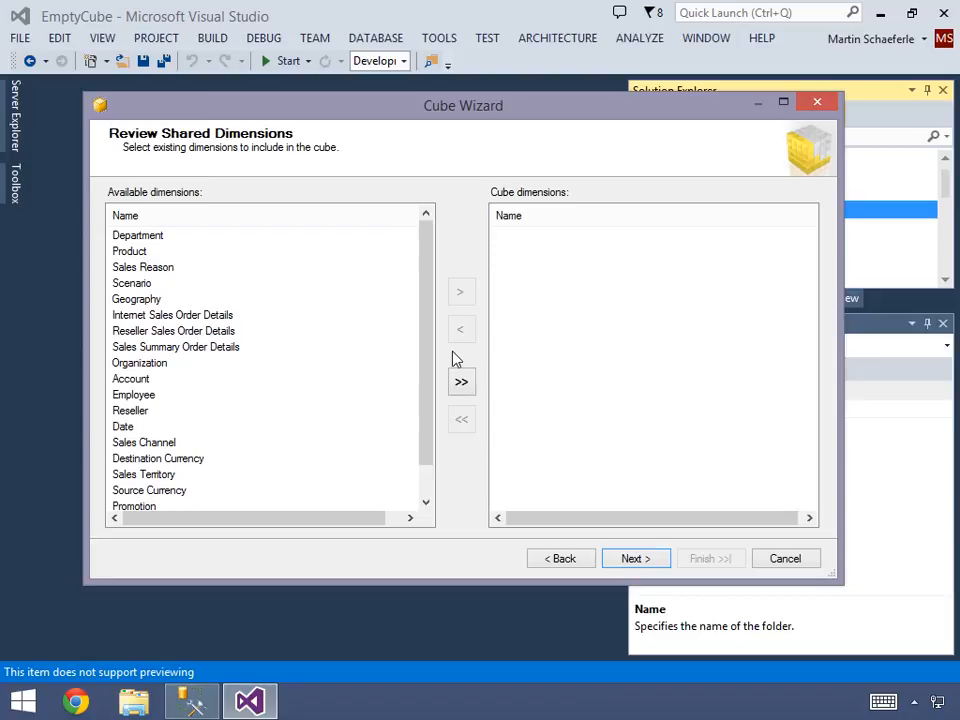
click(640, 560)
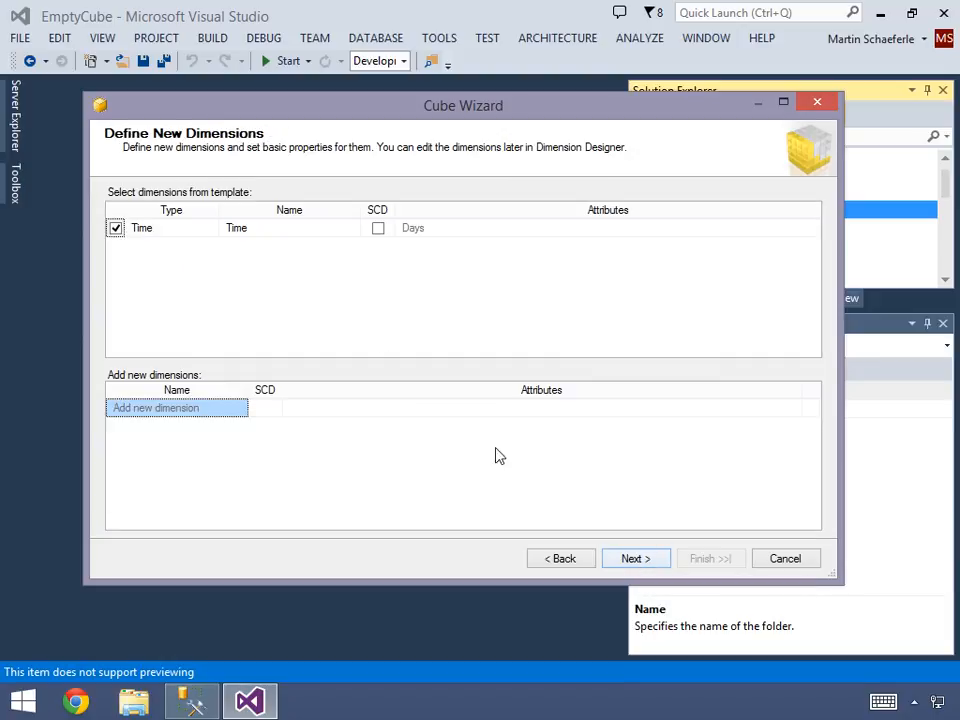
click(280, 230)
key(BackSpace)
key(BackSpace)
key(BackSpace)
key(BackSpace)
text(DimDate)
key(Tab)
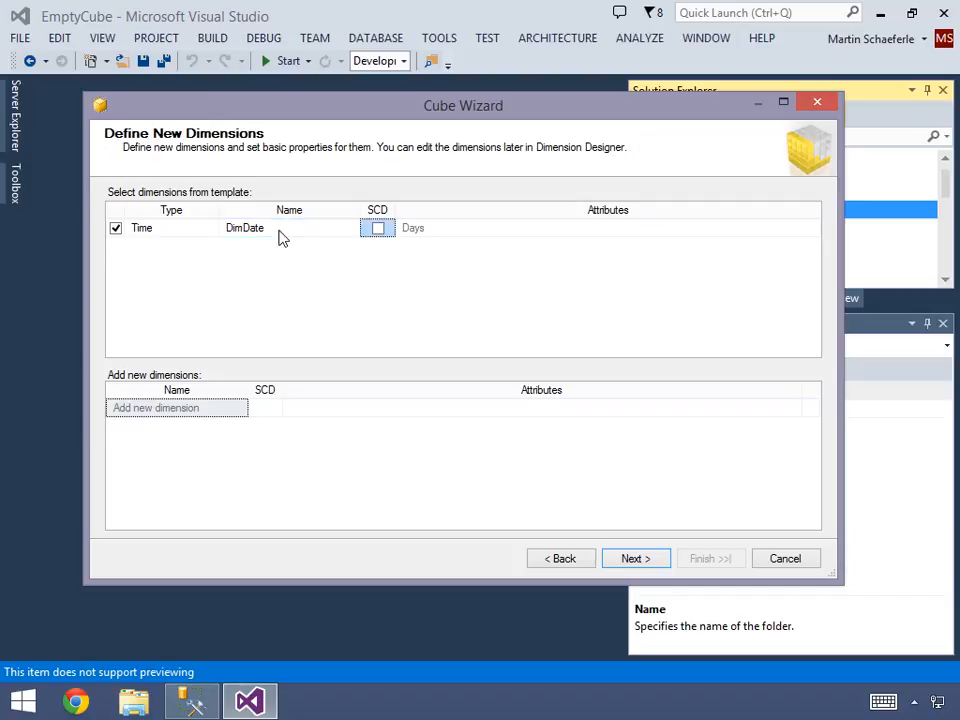
- Add a new dimension named DimProduct and mark it as a slowly changing dimension (SCD)
click(157, 412)
text(Dim)
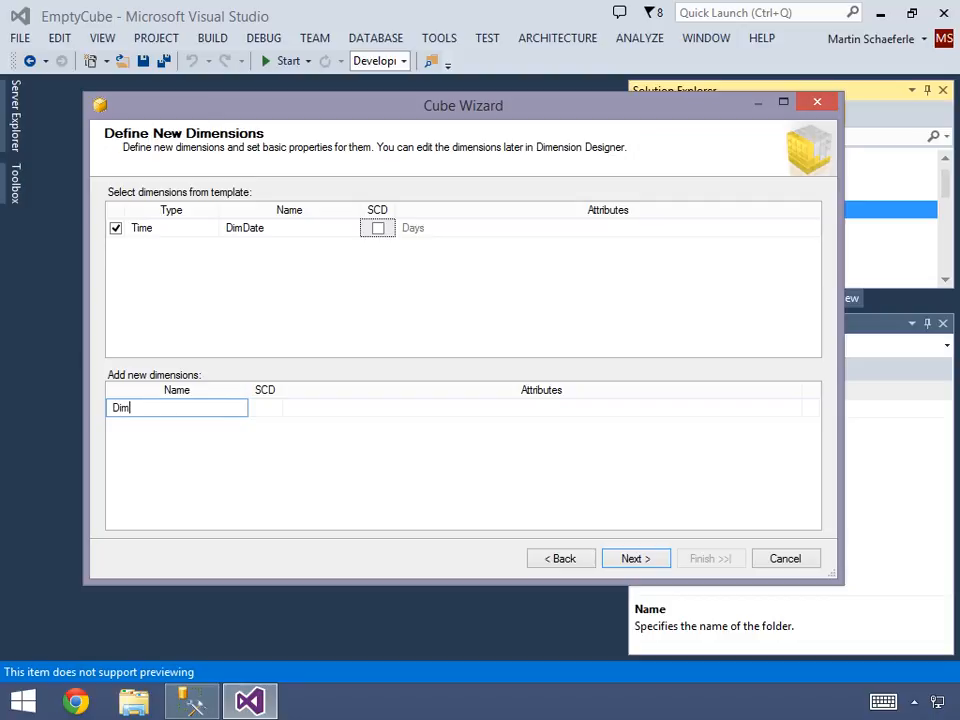
text(Product)
key(Tab)
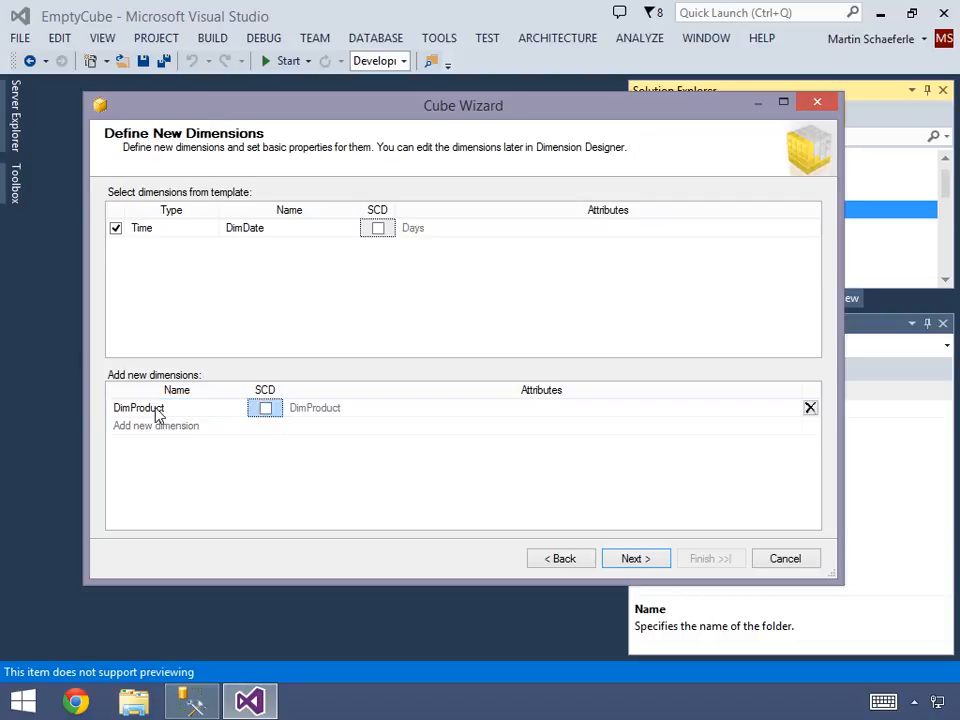
key(space)
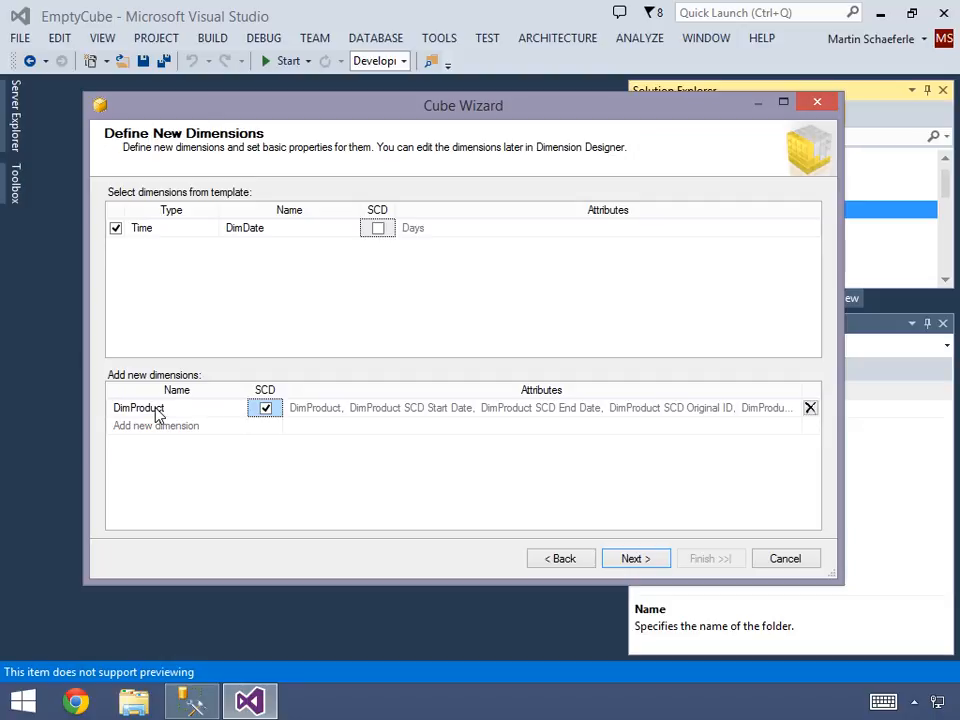
key(Tab)
- Add two new dimensions named DimCustomer and DimReseller, both without SCD
key(Tab)
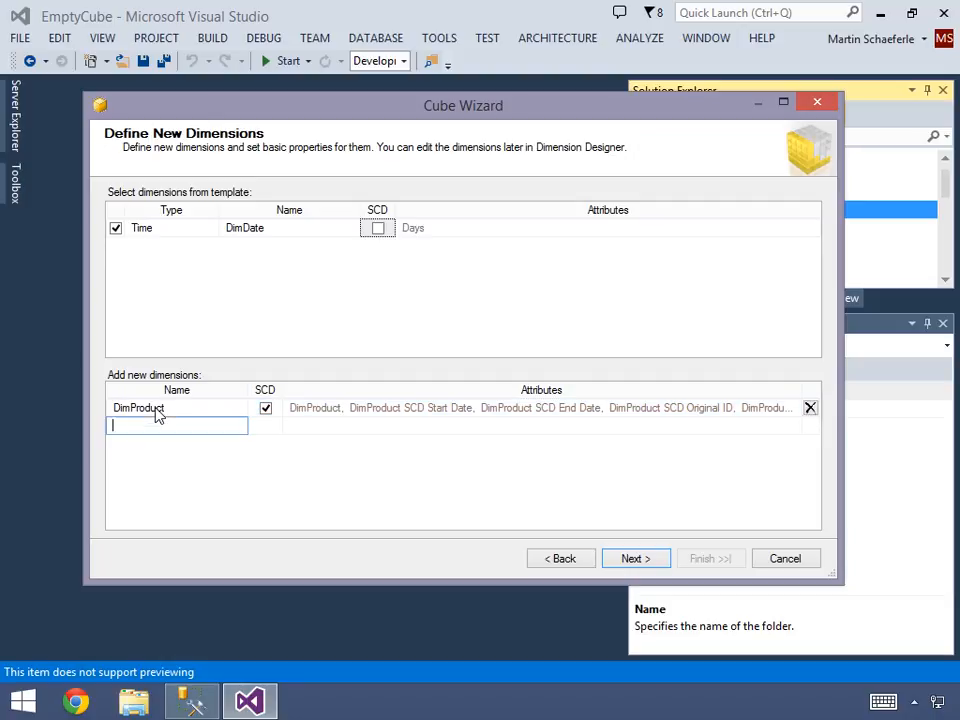
text(DimCustomer)
key(Tab)
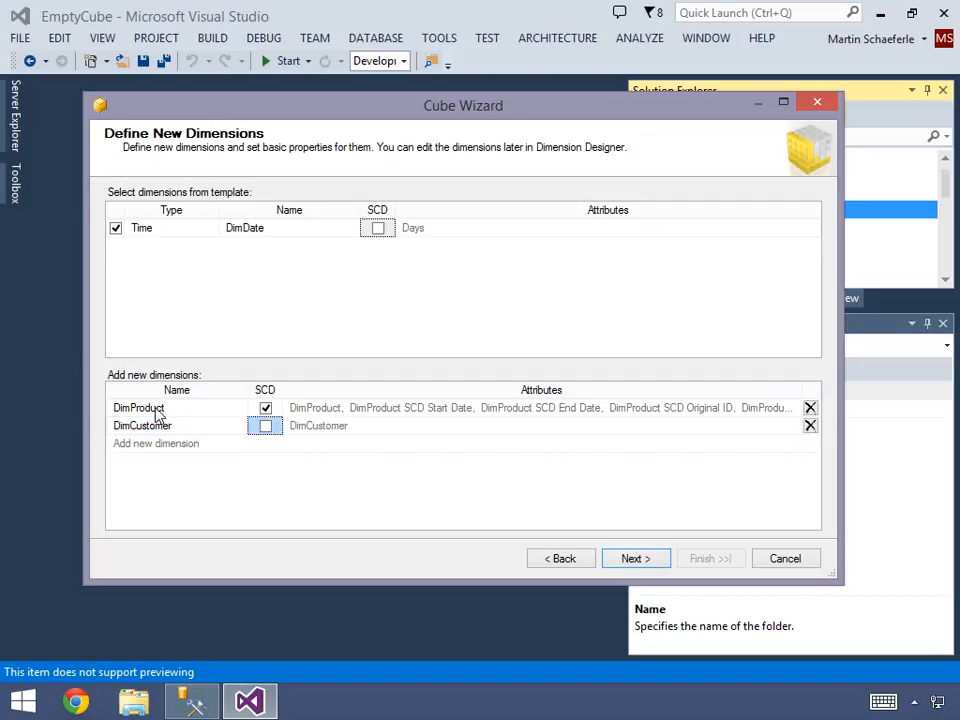
key(Tab)
key(Tab)
text(DimReseller)
key(Tab)
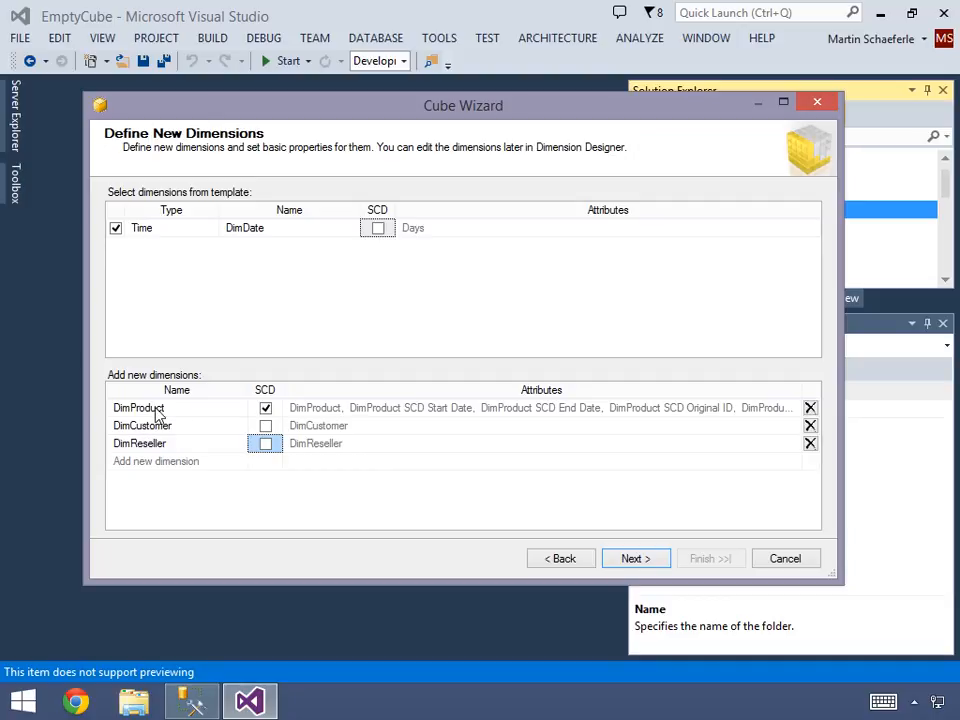
- Add a new dimension named DimSalesTerritory without SCD and accept the list of dimensions
key(Tab)
key(Tab)
text(DimSalesTerritory)
key(Tab)
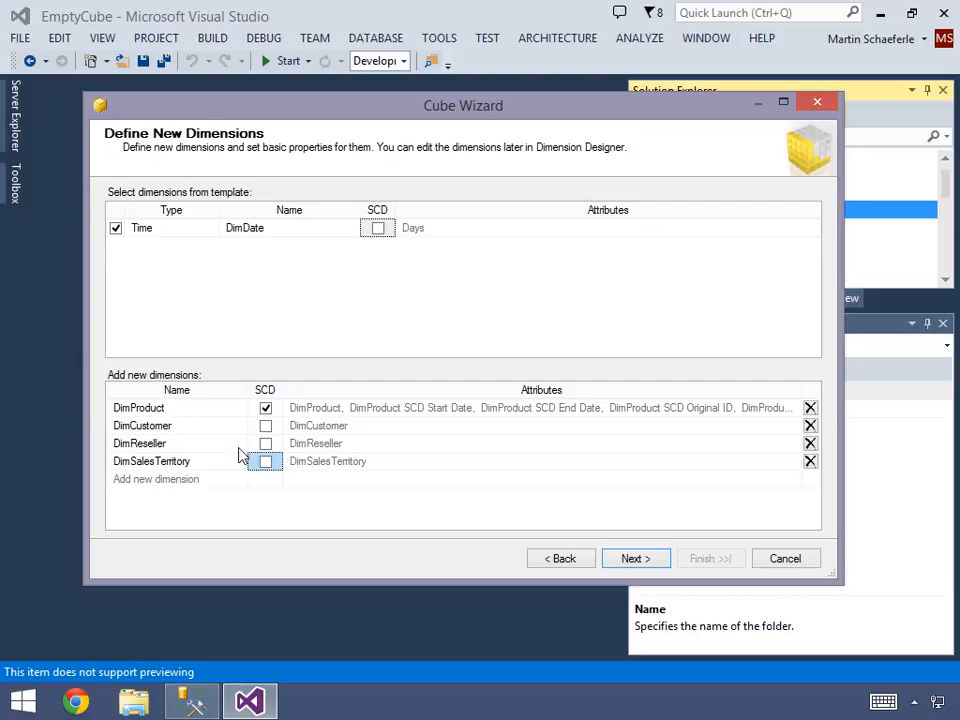
click(632, 559)
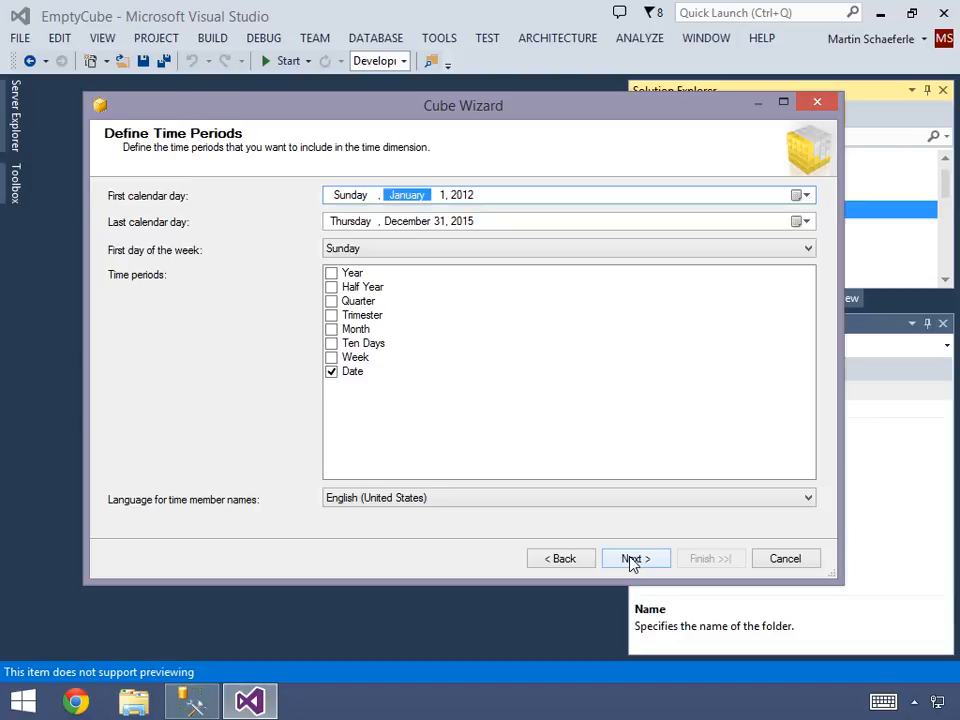
- Set the first calendar day of the time dimension to January 1, 2010
key(Tab)
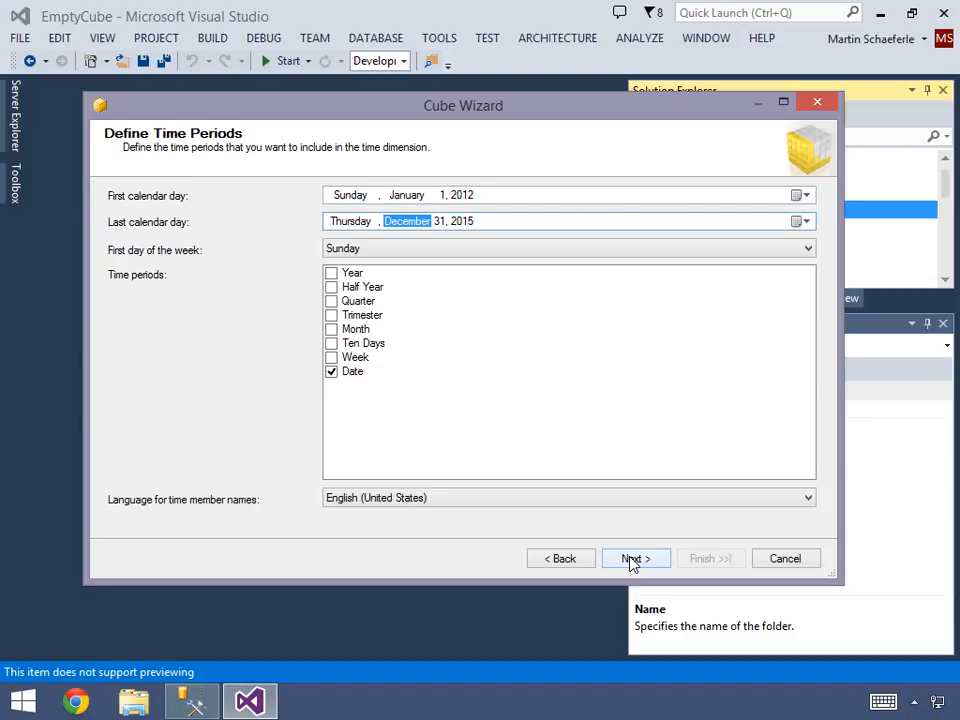
click(481, 197)
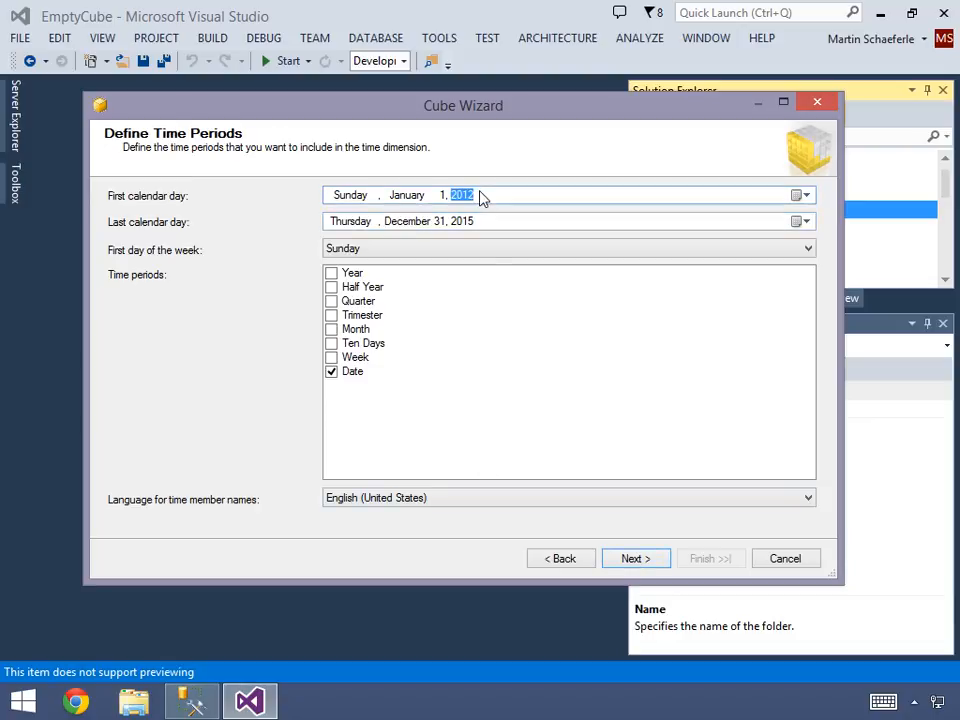
text(2010)
- Include the Year, Quarter and Month time periods besides Date, and keep only the regular calendar
click(332, 274)
click(332, 301)
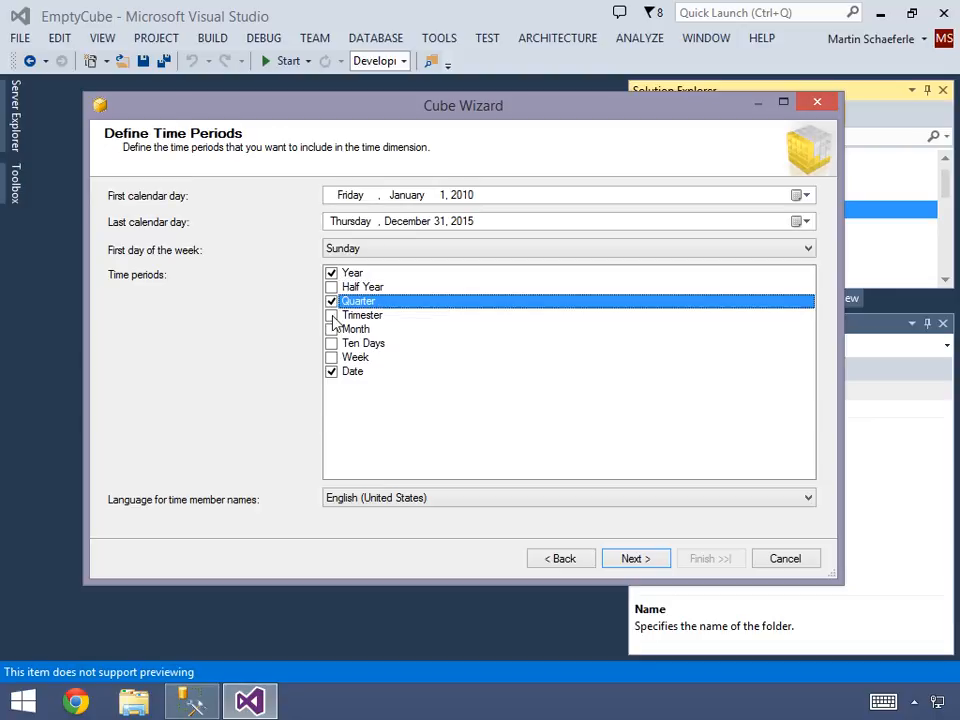
click(332, 330)
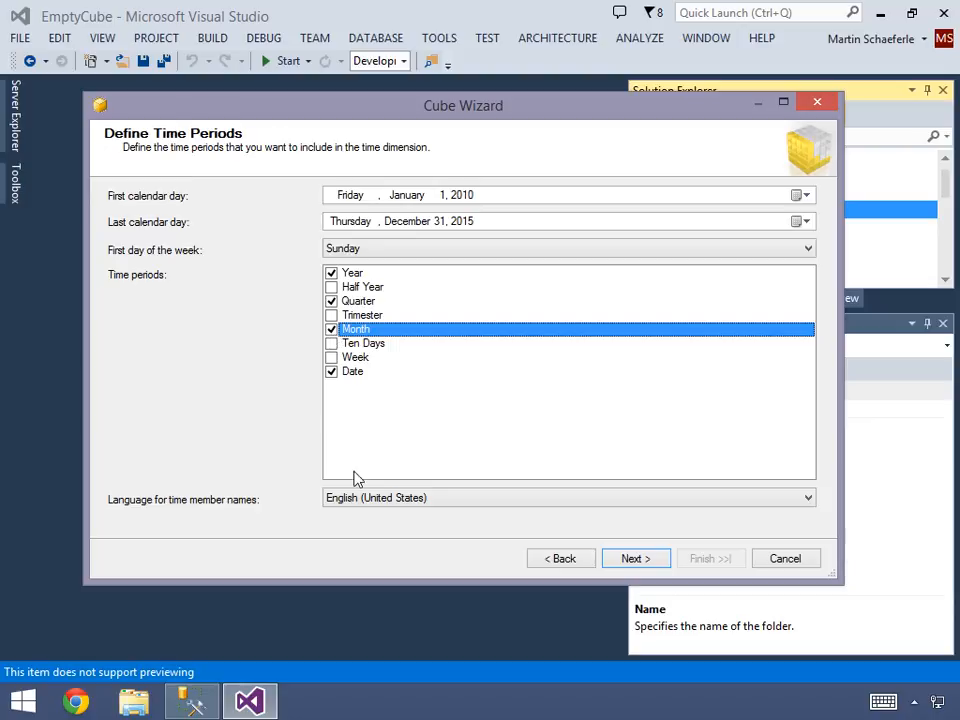
click(631, 560)
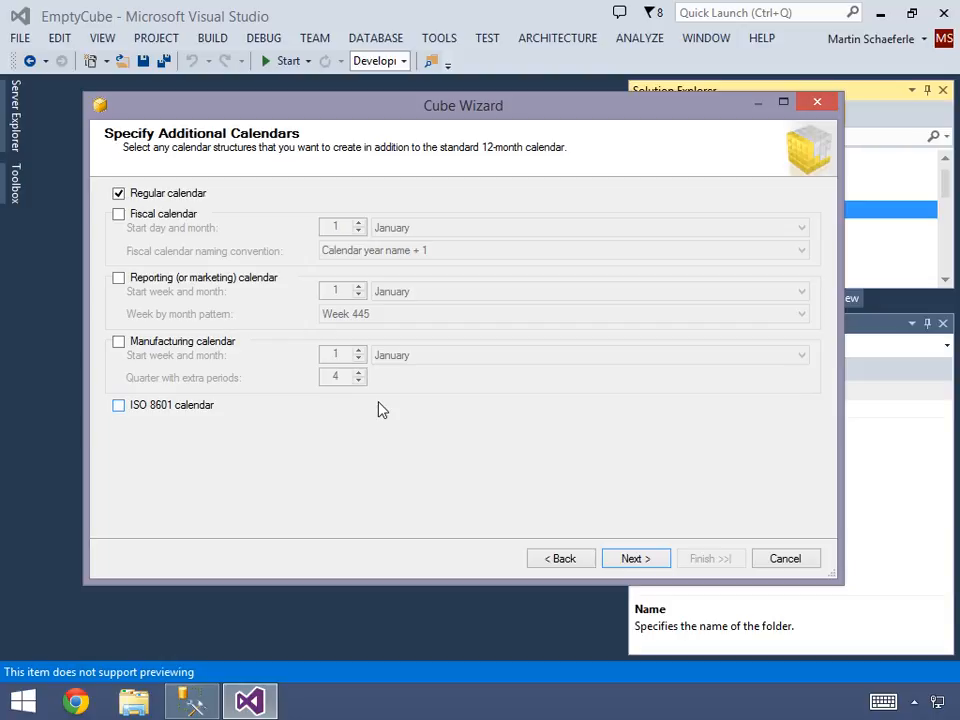
click(629, 559)
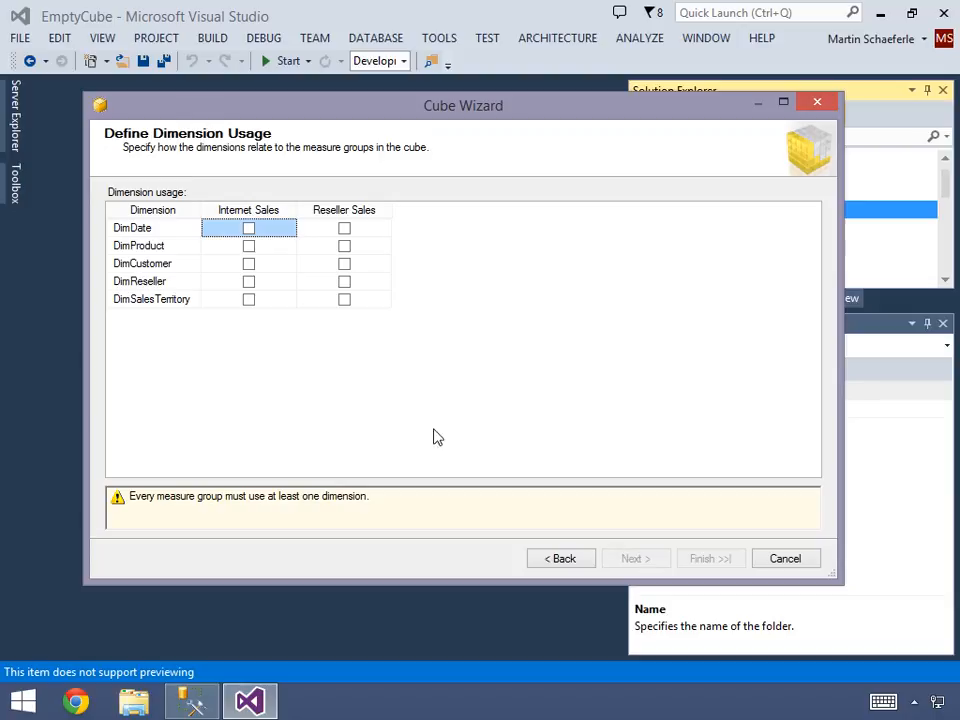
- Relate the Internet Sales measure group to DimDate, DimProduct, DimCustomer and DimSalesTerritory
click(250, 231)
click(251, 248)
click(250, 265)
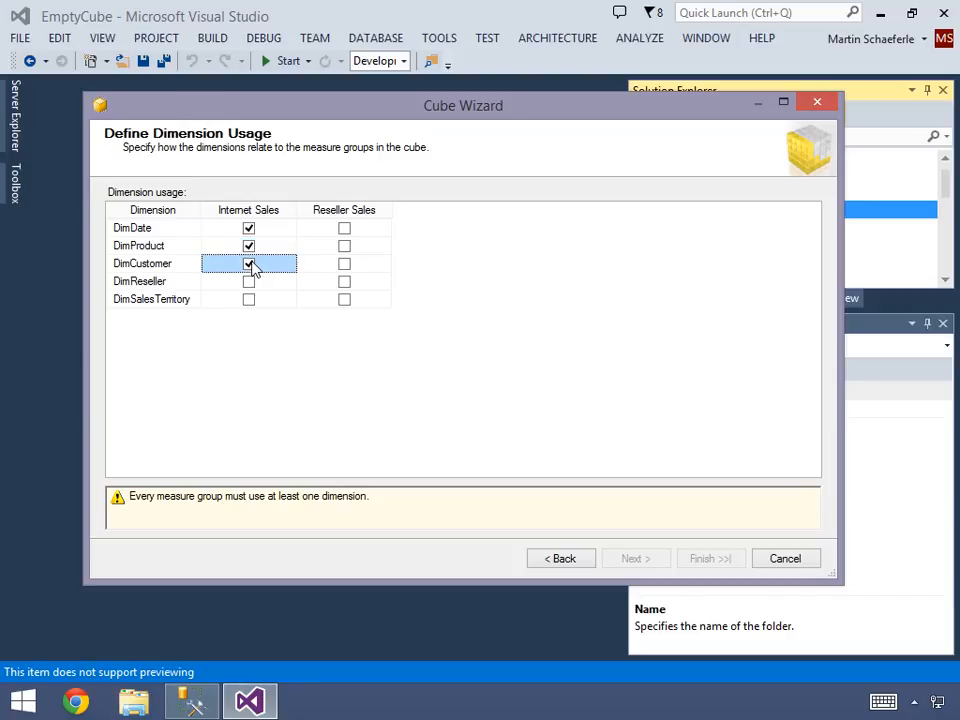
click(251, 302)
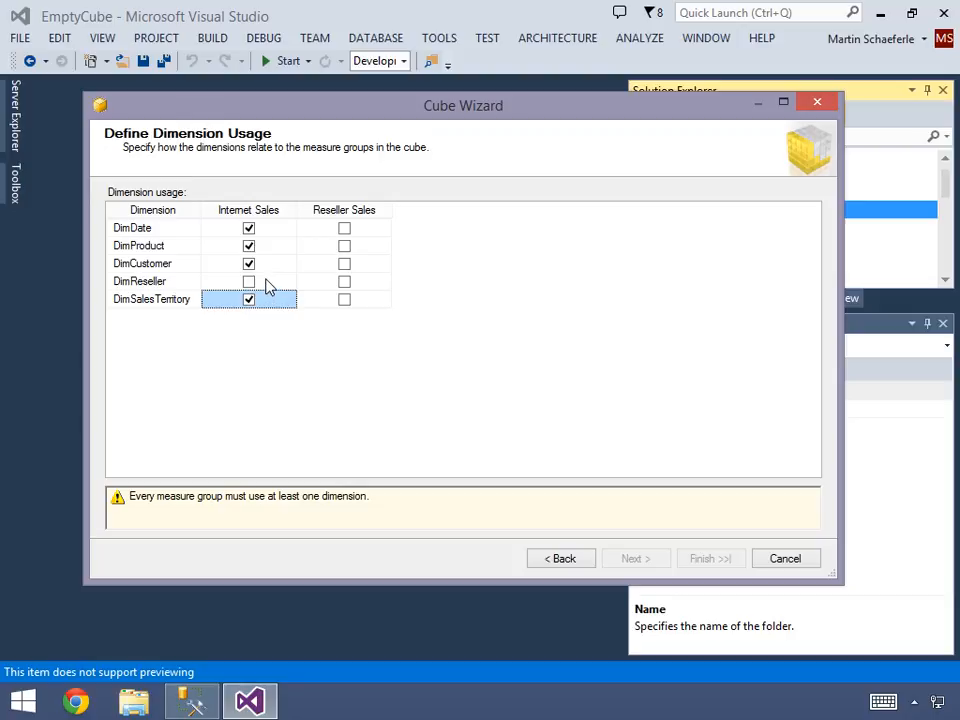
- Relate the Reseller Sales measure group to DimDate, DimProduct, DimReseller and DimSalesTerritory, and accept the dimension usage
click(344, 228)
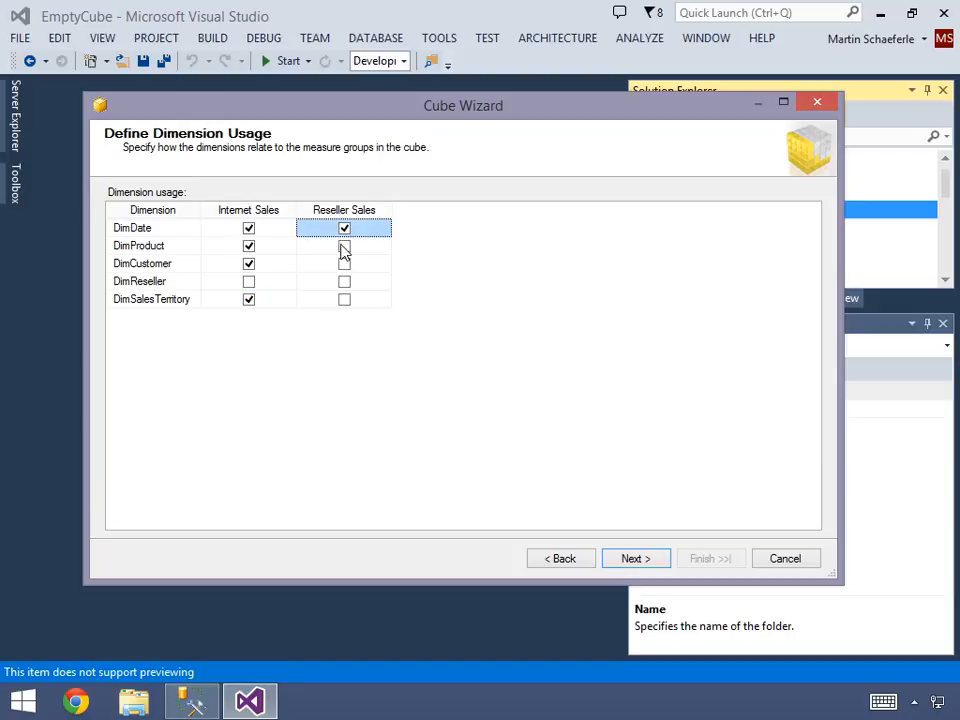
click(344, 246)
click(344, 283)
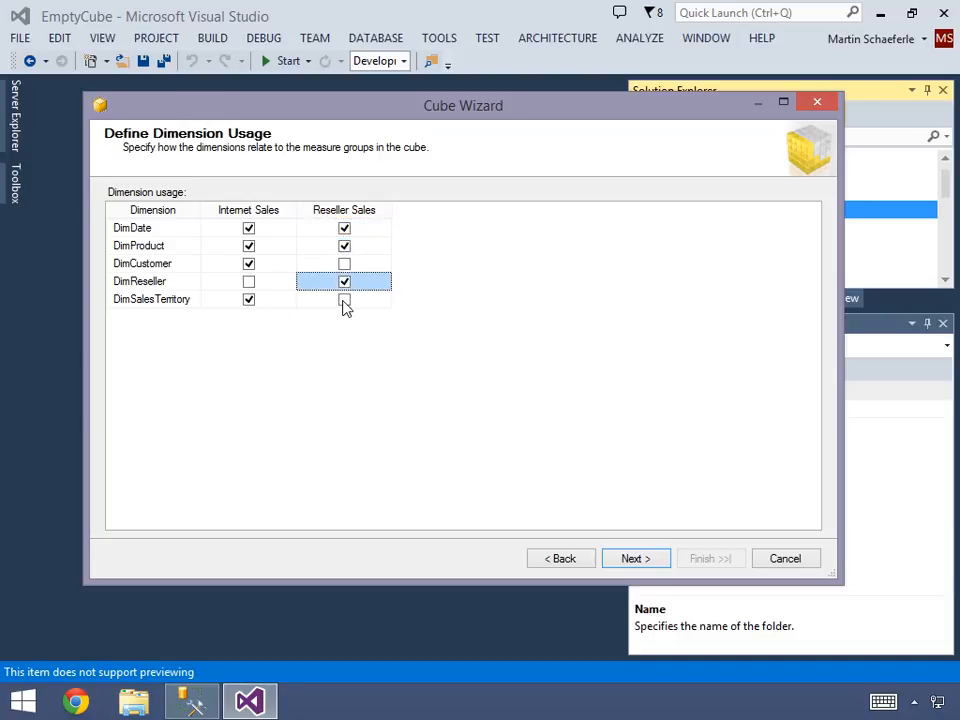
click(344, 302)
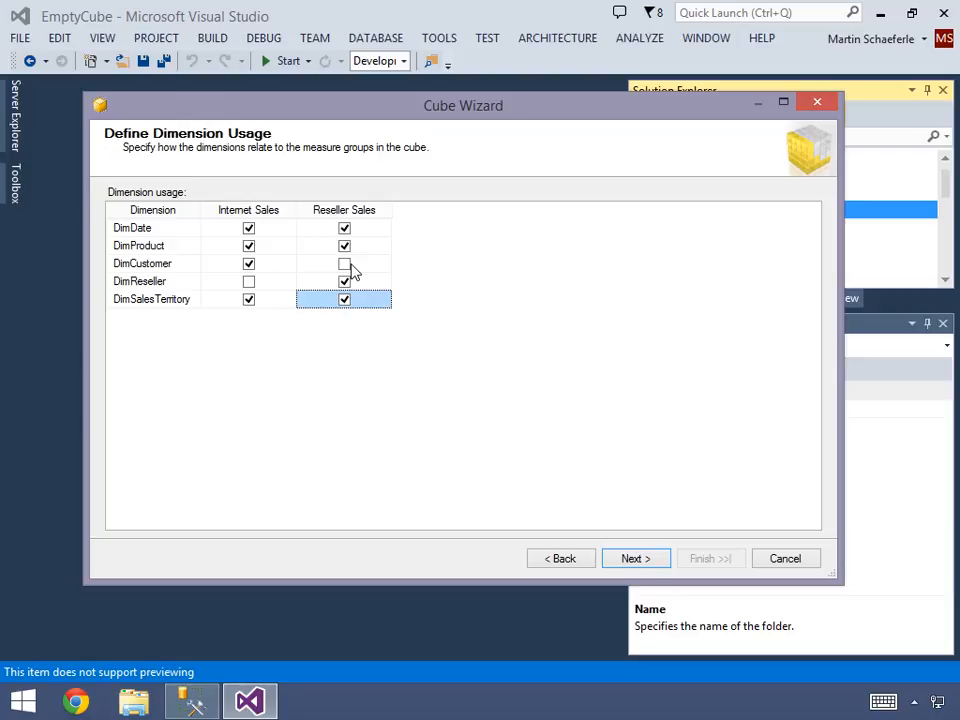
click(638, 559)
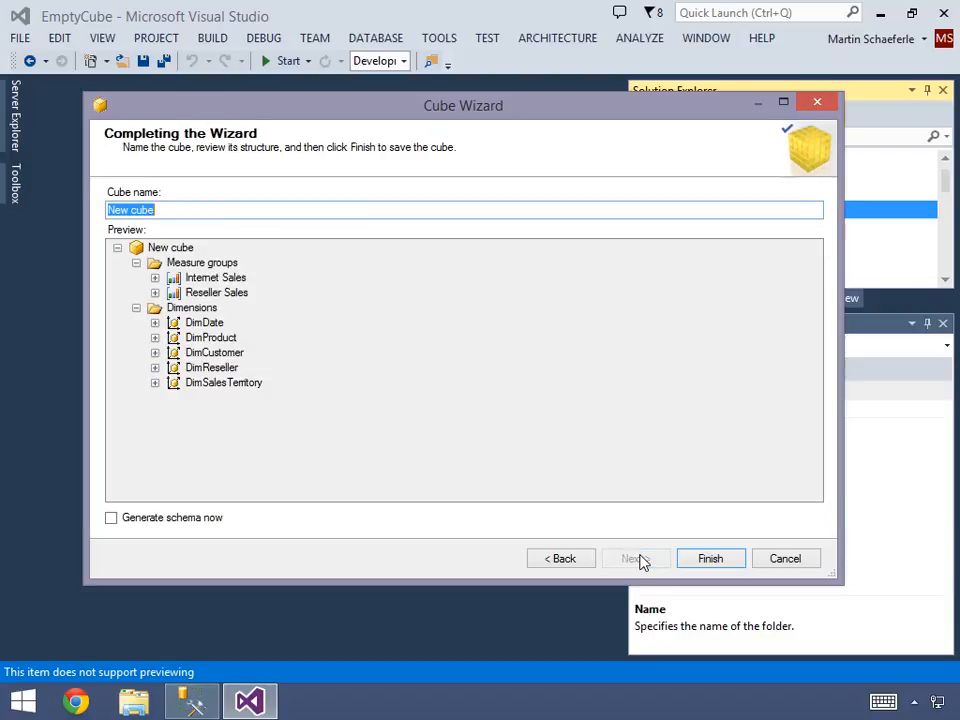
- Name the cube AdvWorksManual and finish it with immediate schema generation enabled
text(AdvWorksManual)
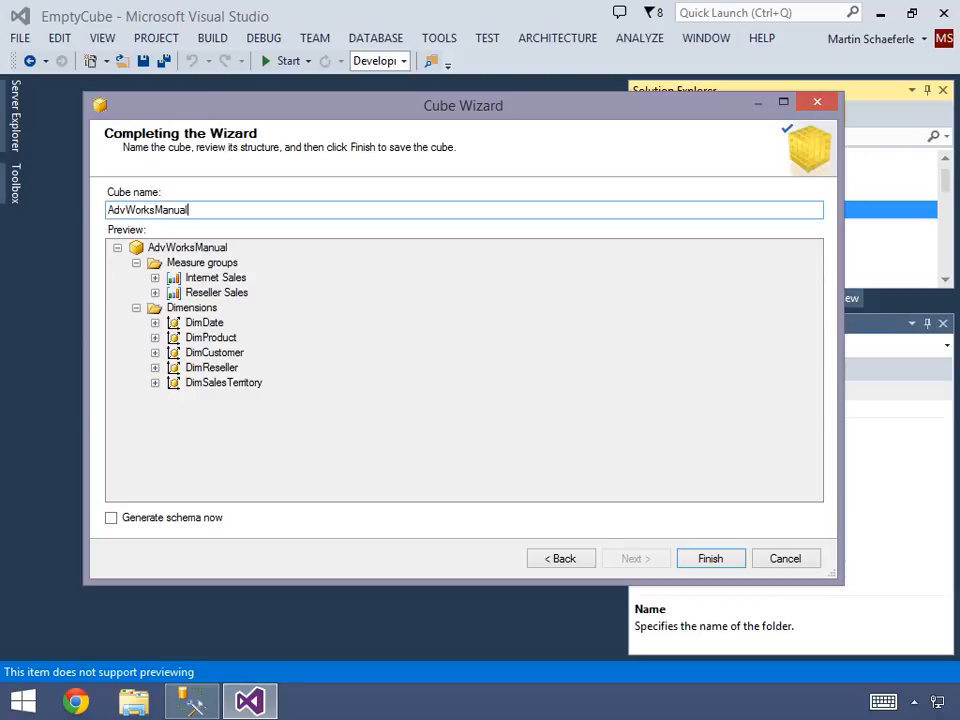
click(111, 518)
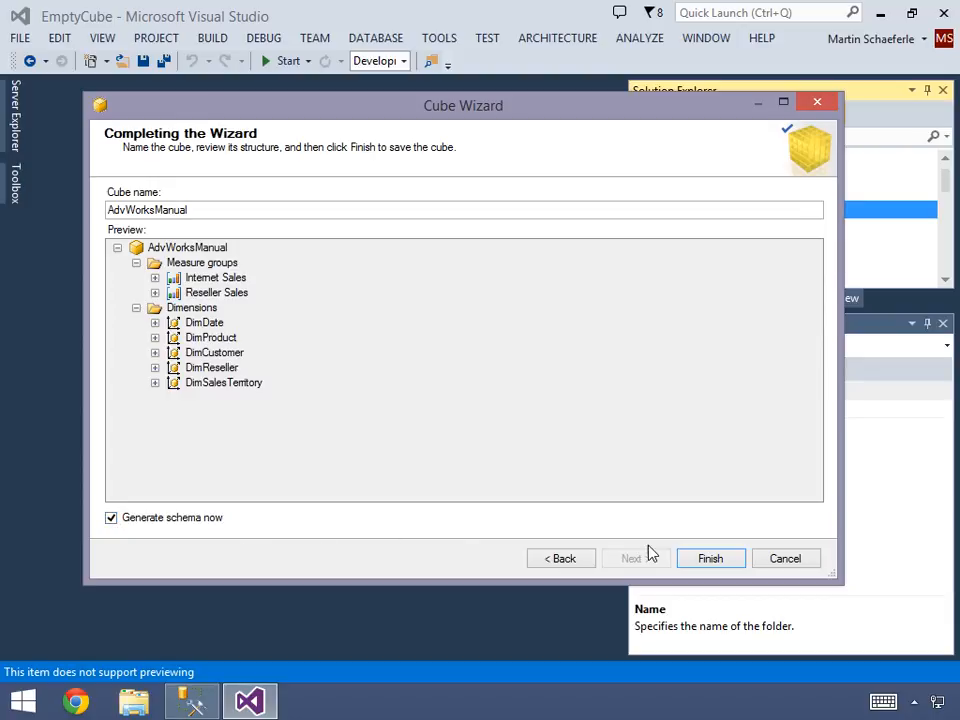
click(710, 559)
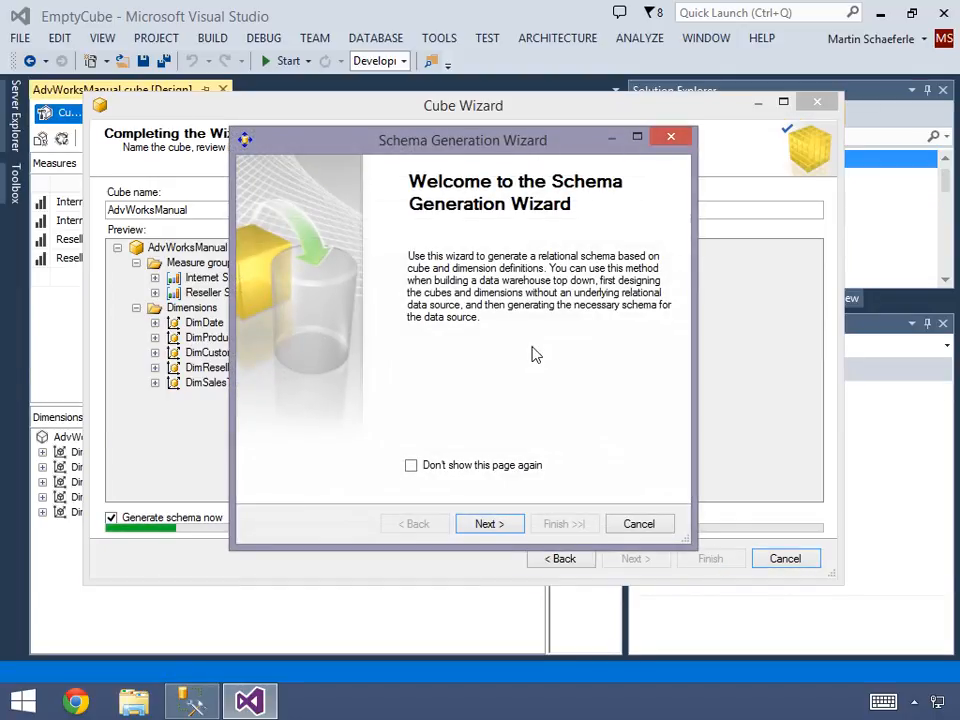
- Define a new data source connection for the schema to the AdvWorkManual database on the local server (.)
click(497, 522)
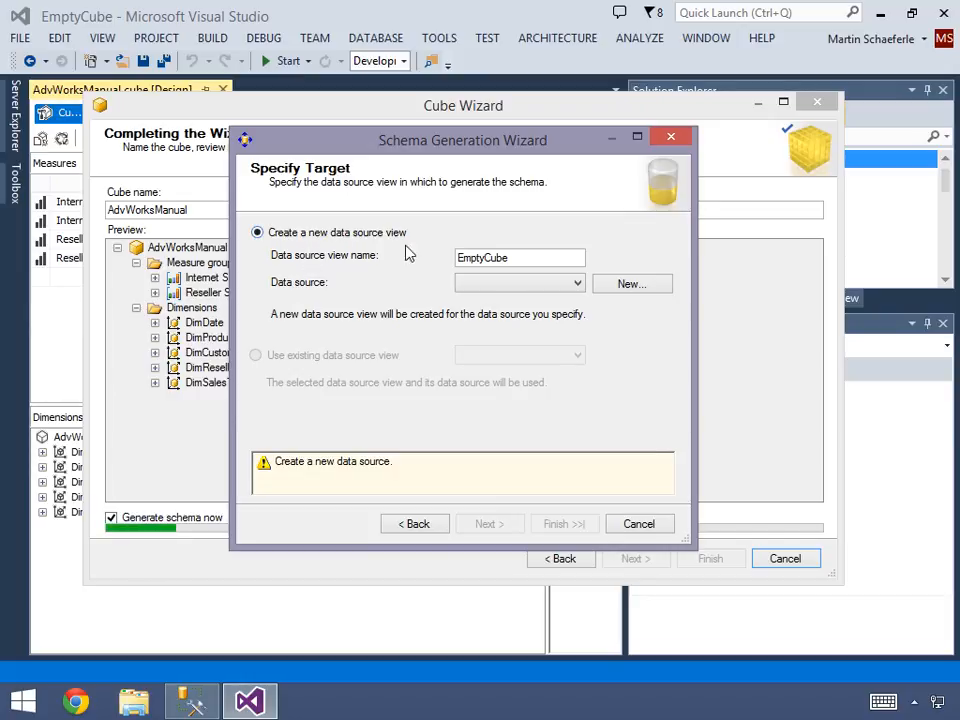
click(629, 285)
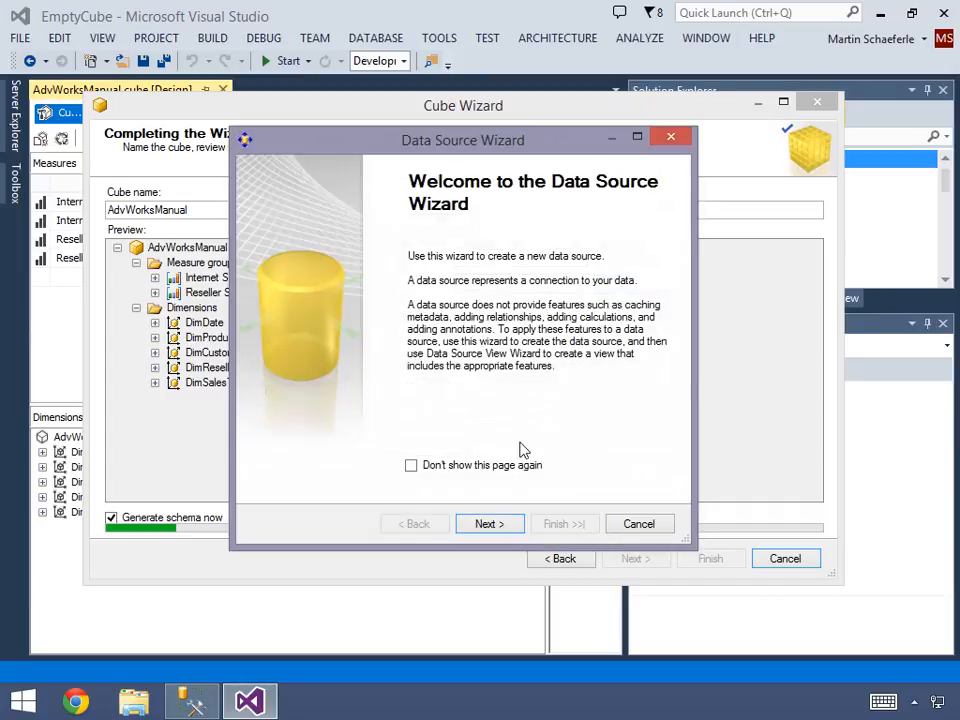
click(497, 527)
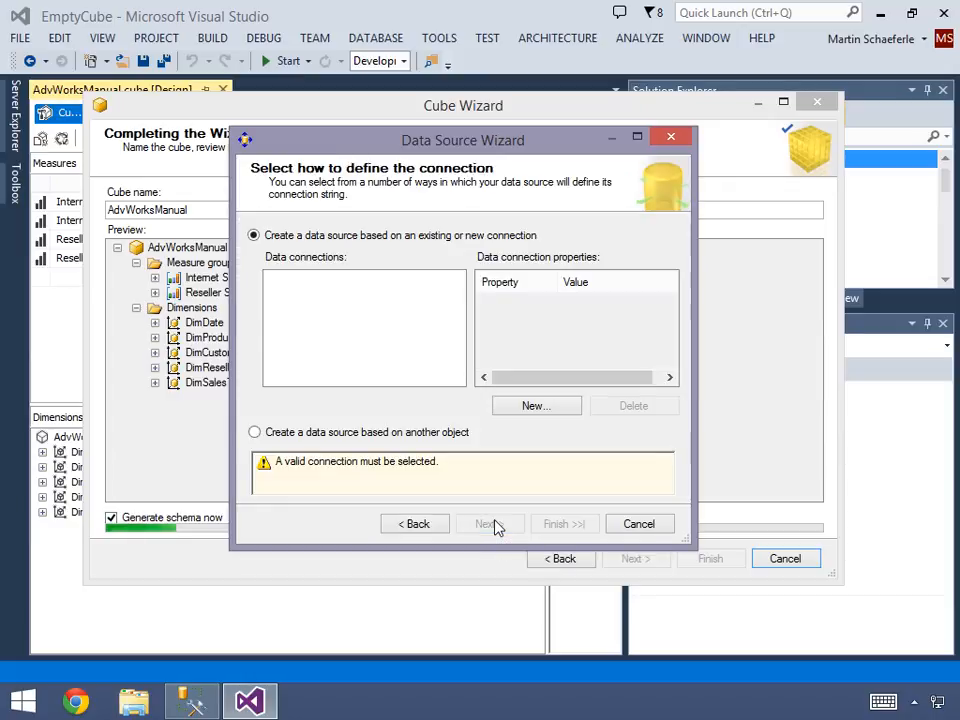
click(537, 406)
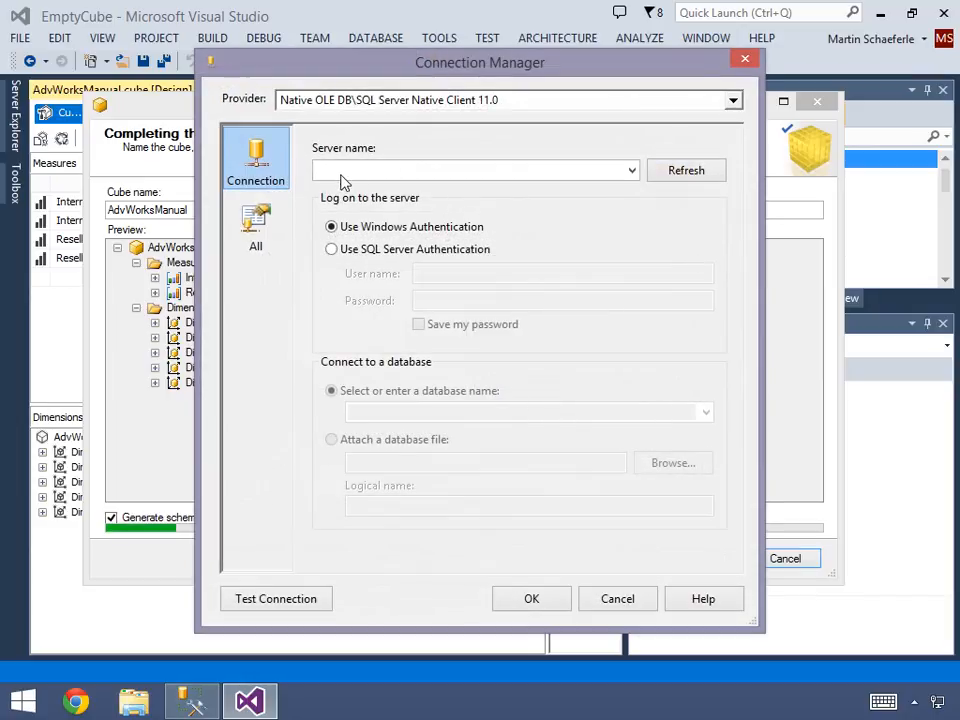
text(.)
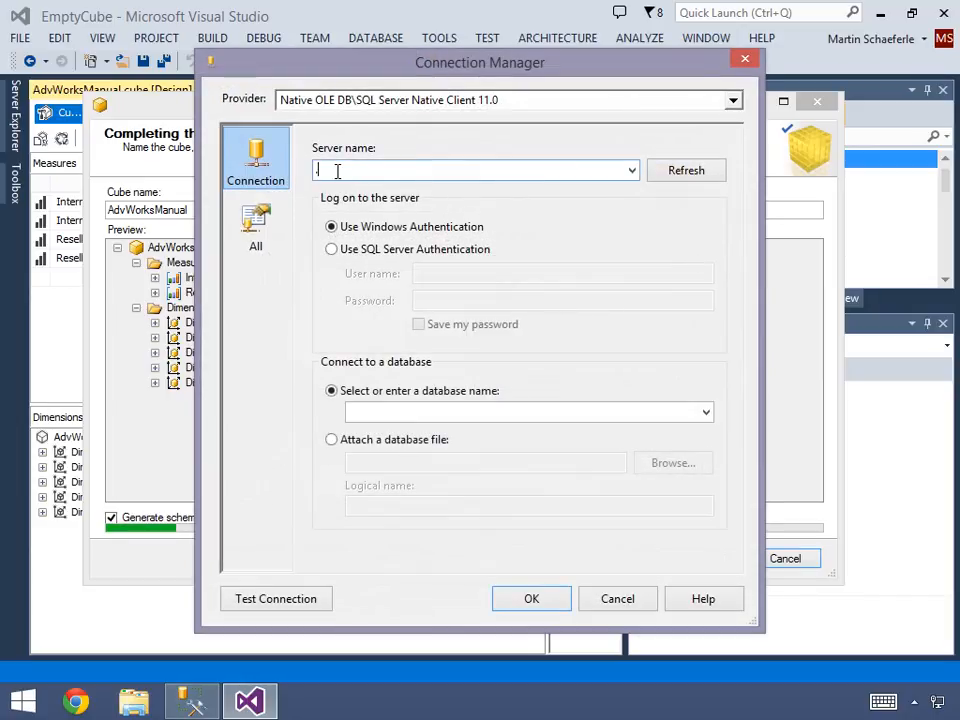
click(706, 419)
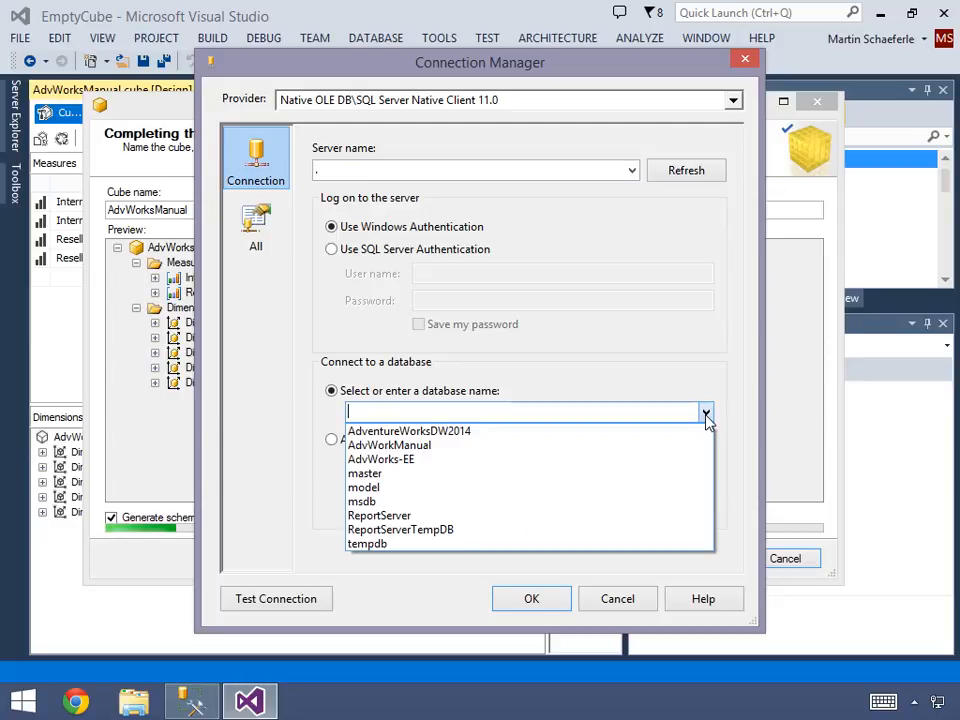
click(374, 453)
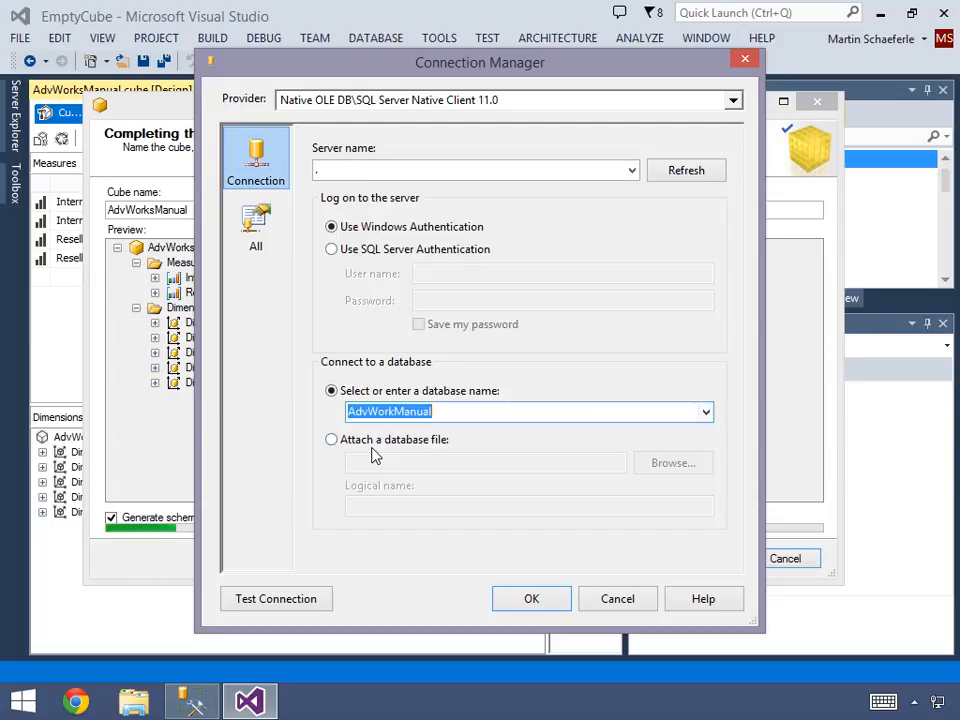
- Test the connection to the AdvWorkManual database and accept the connection settings
click(317, 604)
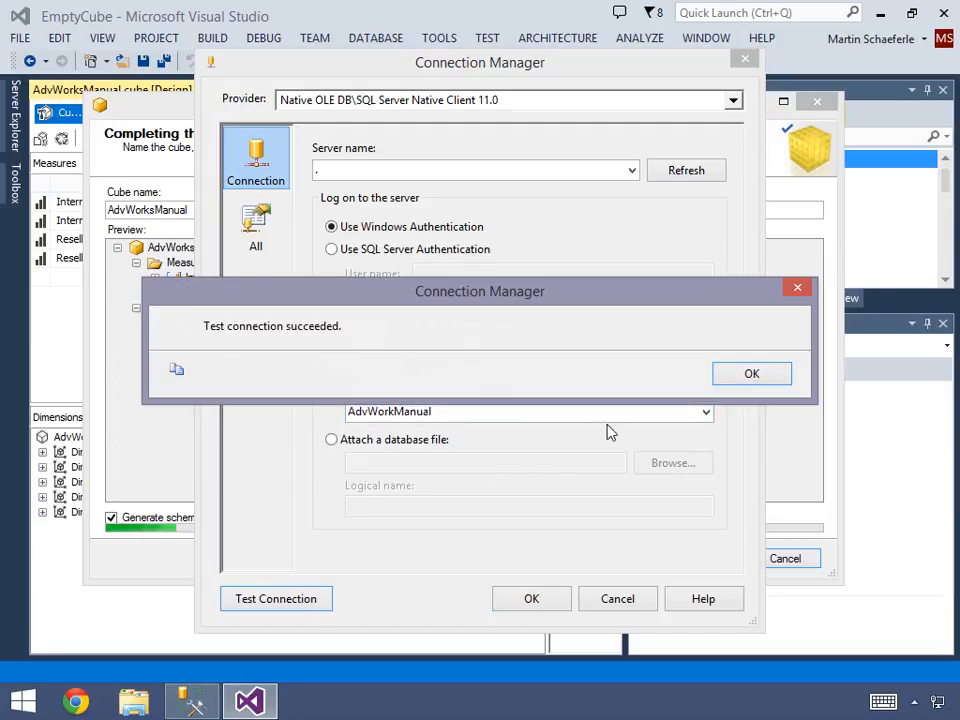
click(737, 376)
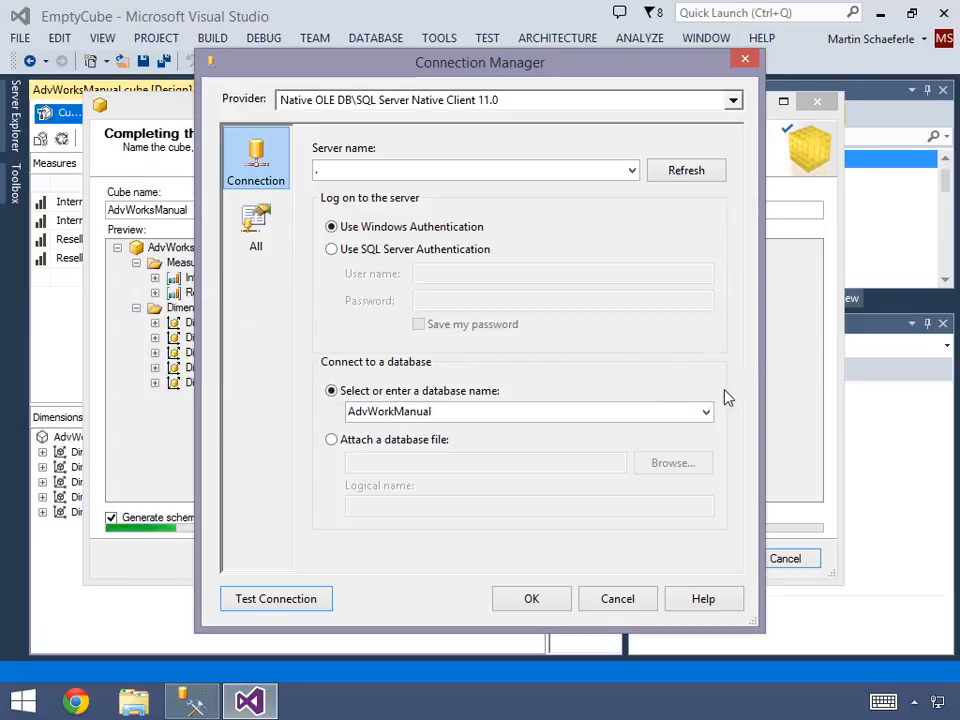
click(544, 600)
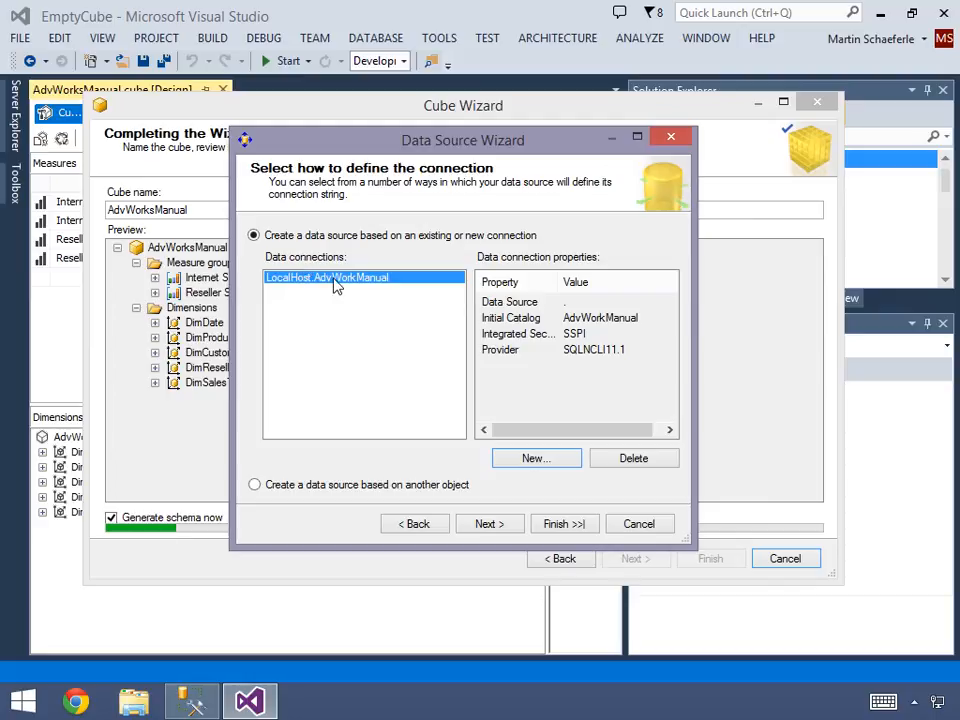
- Use the service account for impersonation and create the data source with the name Adv Work Manual
click(489, 524)
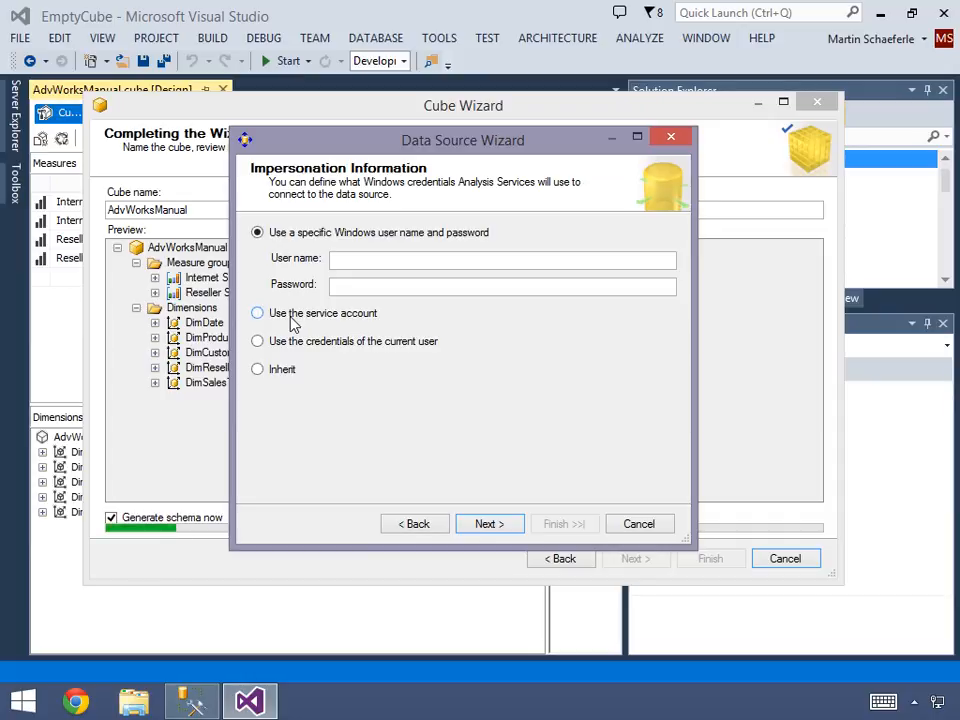
click(292, 318)
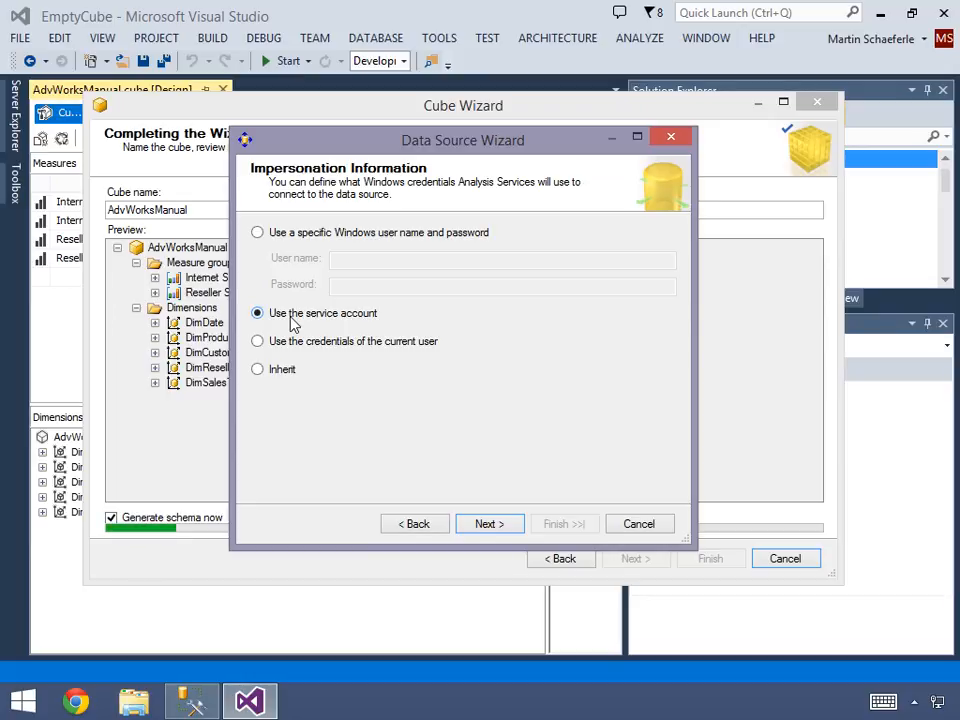
click(506, 522)
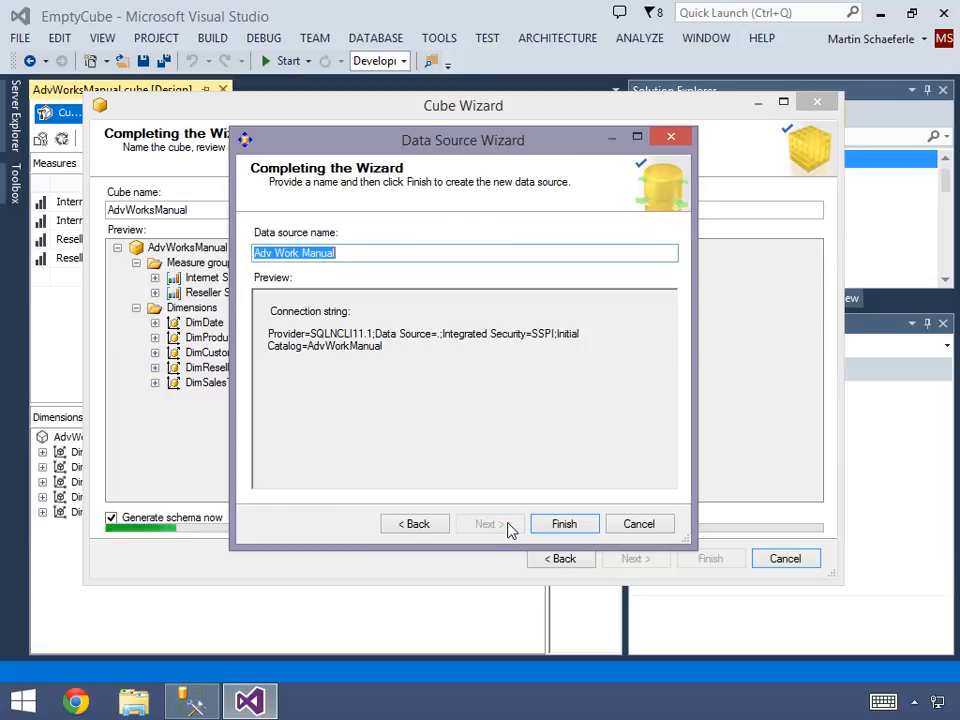
click(559, 525)
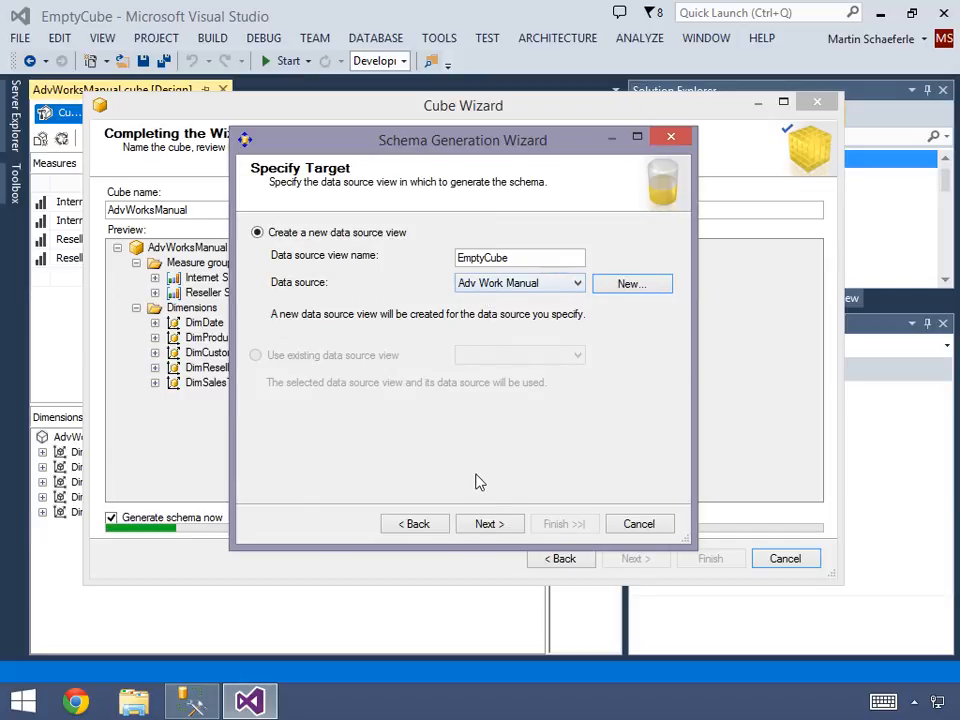
- Generate the schema into a new data source view named EmptyCube, keeping the default schema options and naming conventions and populating the time tables
click(488, 524)
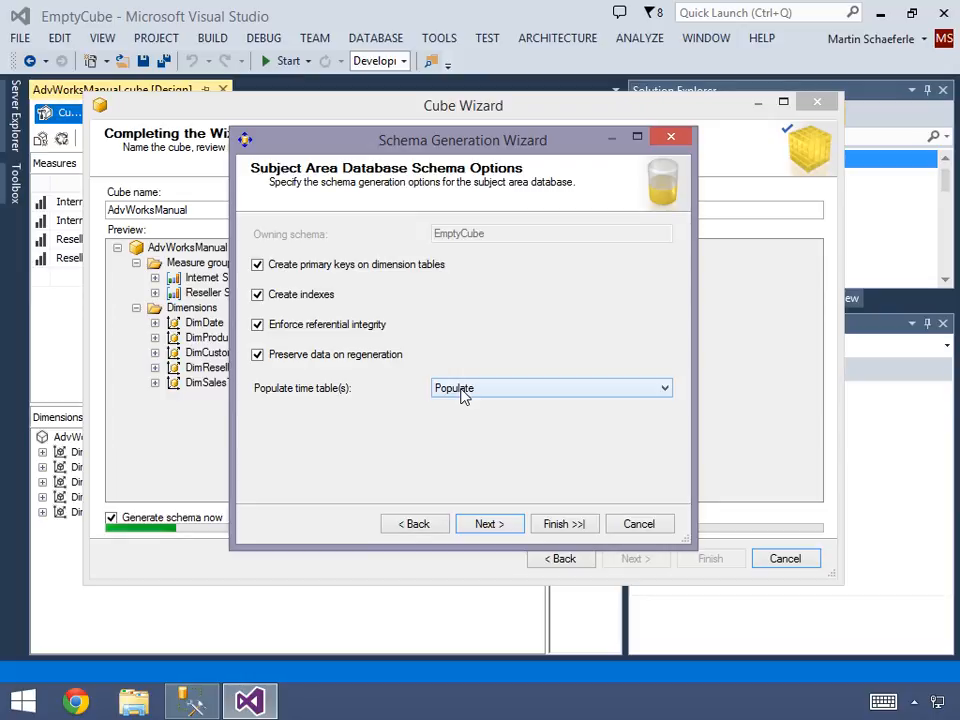
click(487, 522)
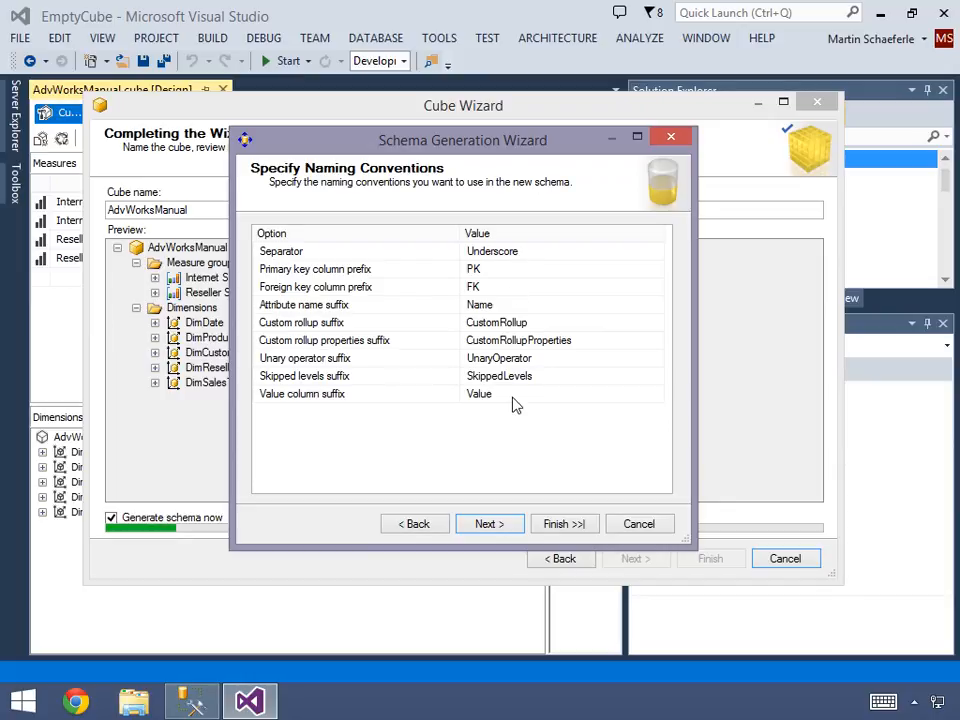
click(500, 527)
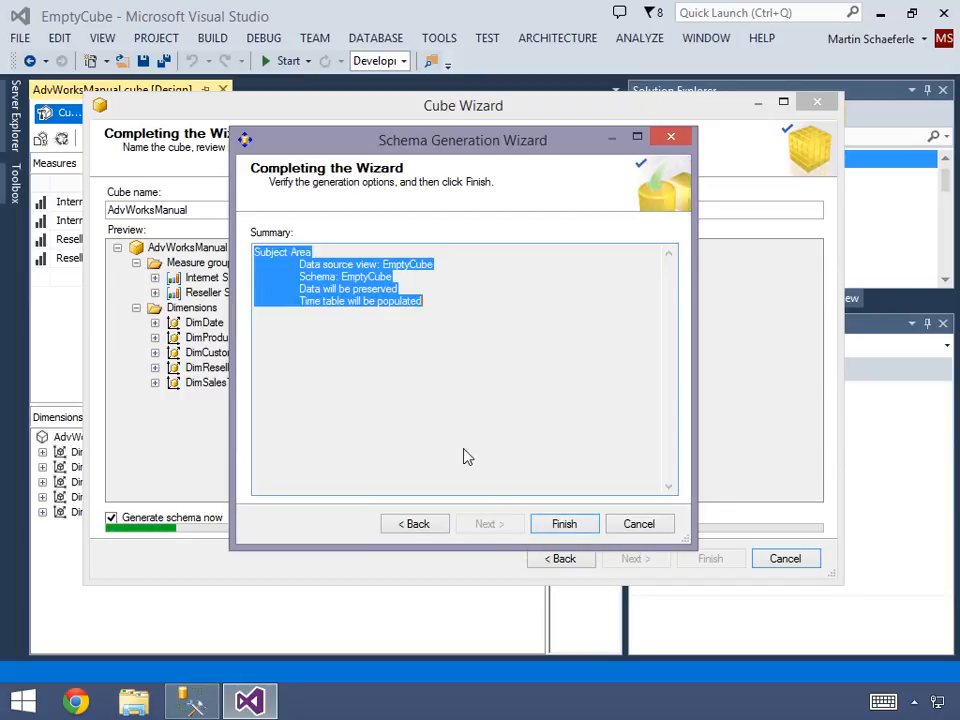
click(428, 302)
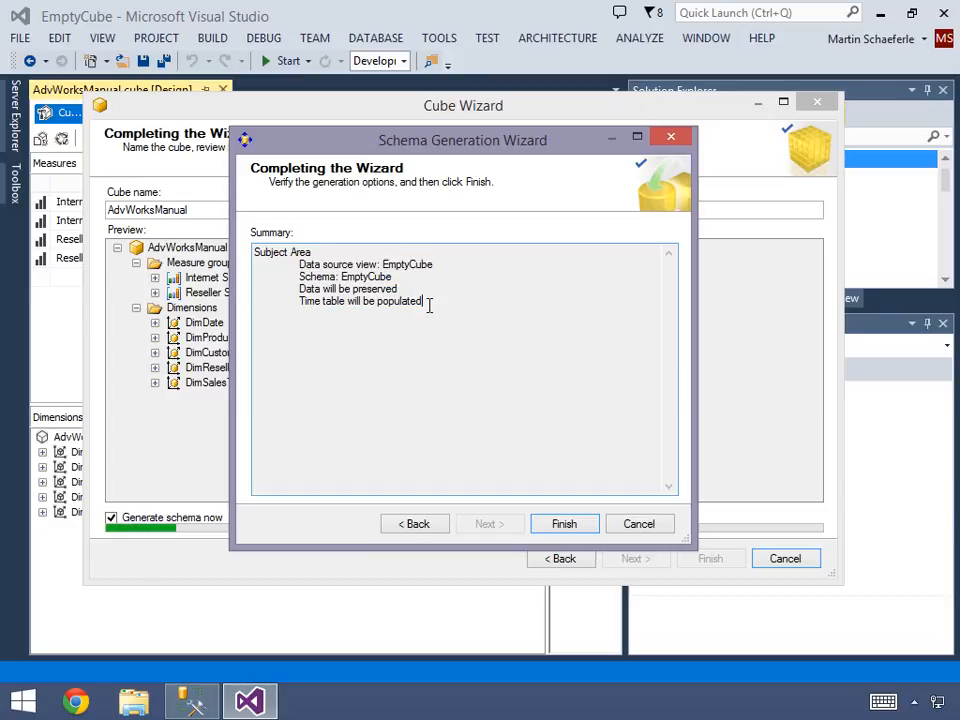
click(562, 524)
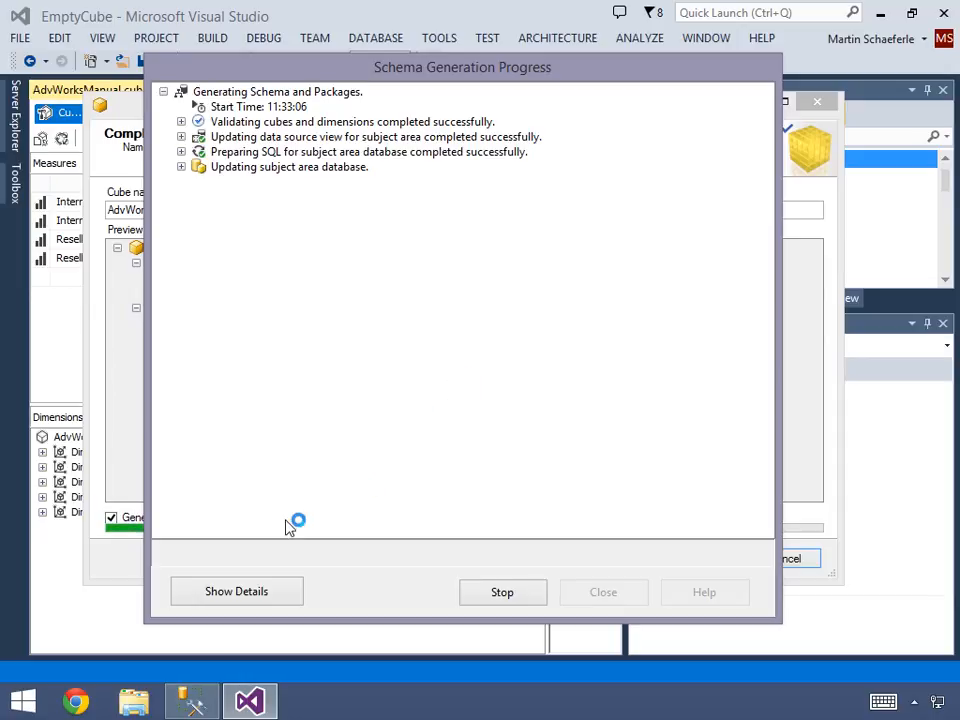
- Switch to SQL Server Management Studio, refresh the Tables folder of the AdvWorkManual database and look through the tables
click(203, 704)
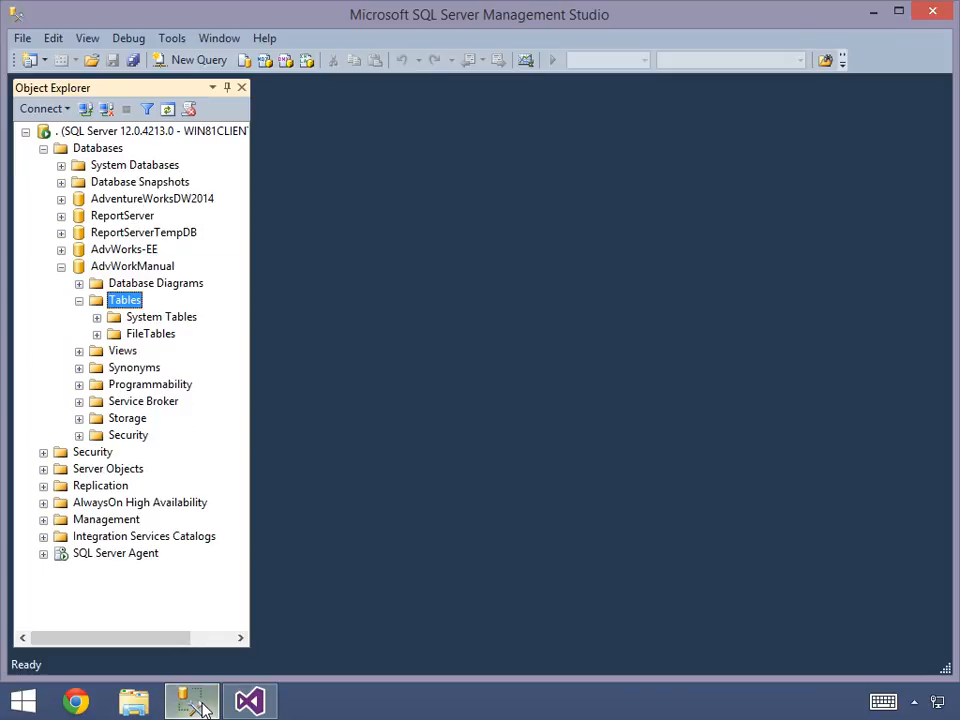
right_click(127, 302)
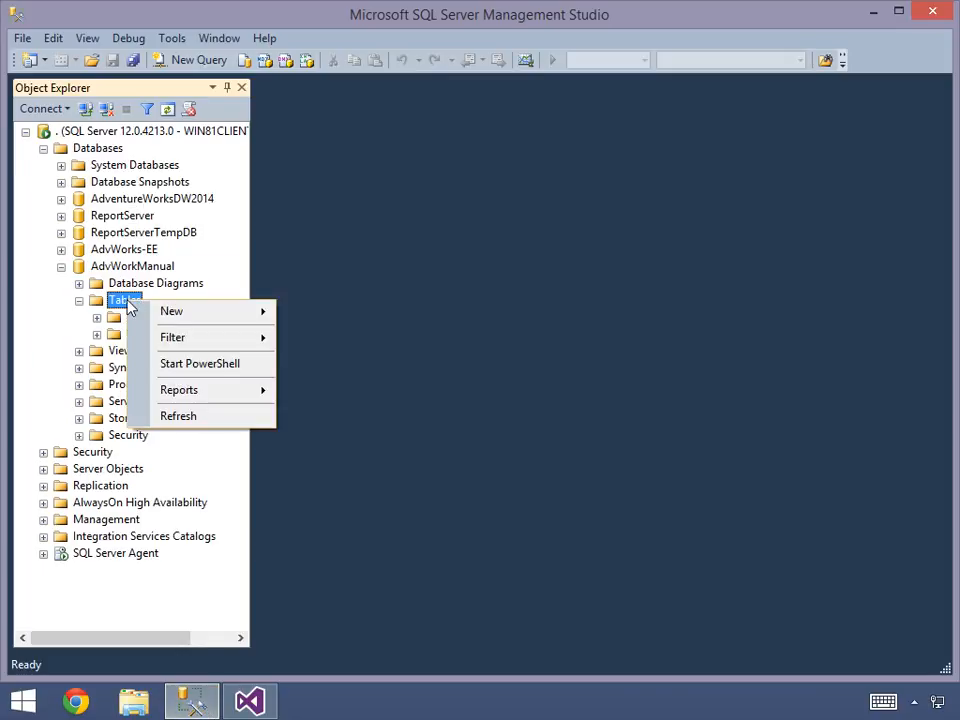
click(178, 417)
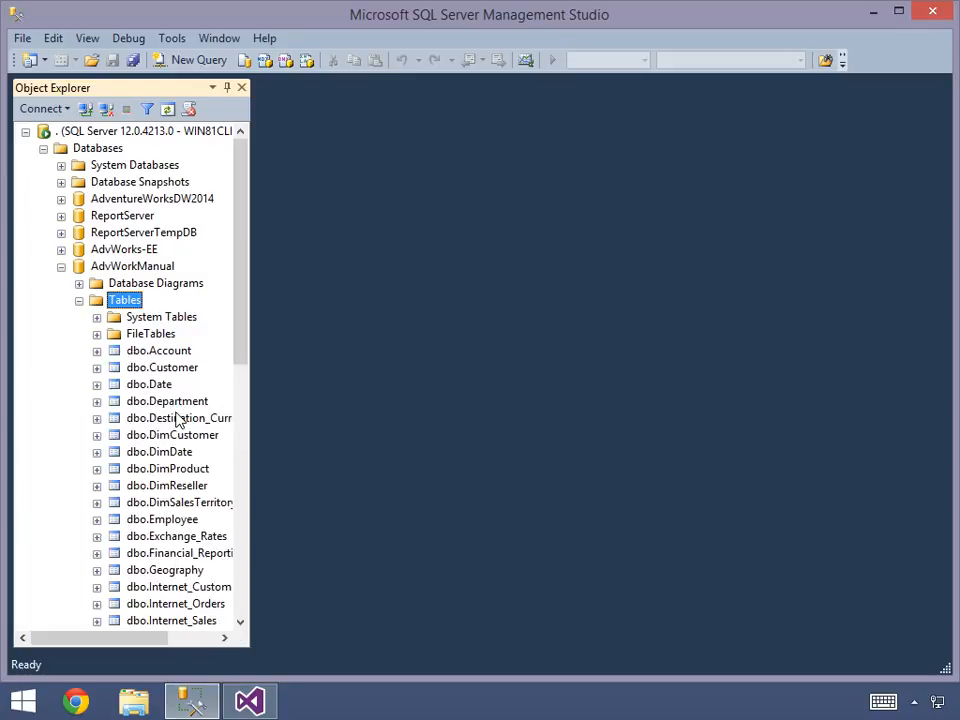
drag(242, 315, 242, 381)
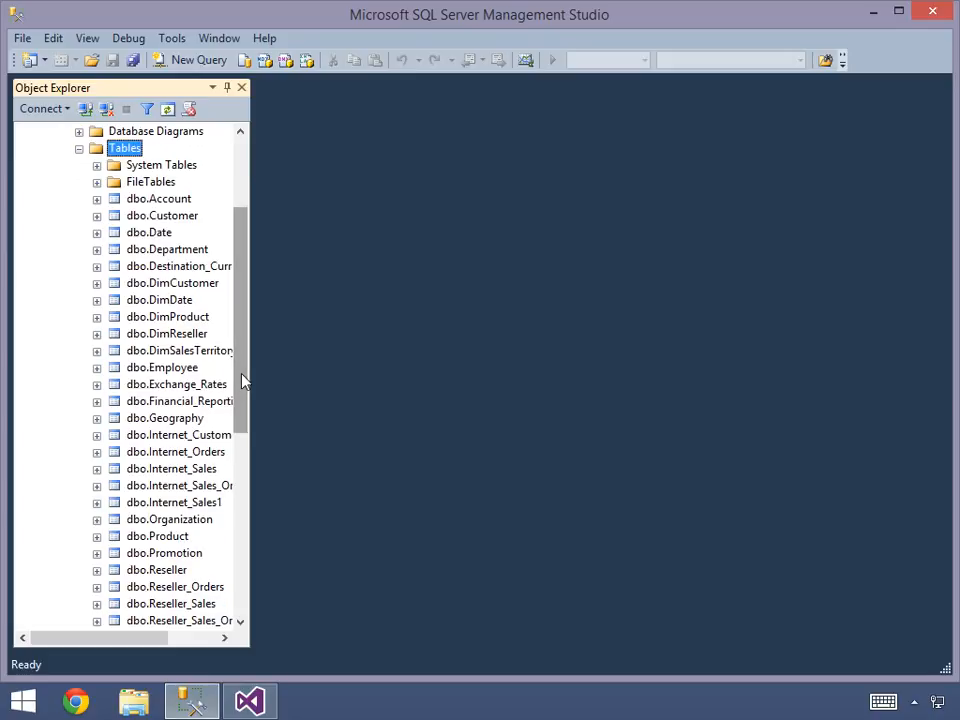
drag(242, 381, 242, 349)
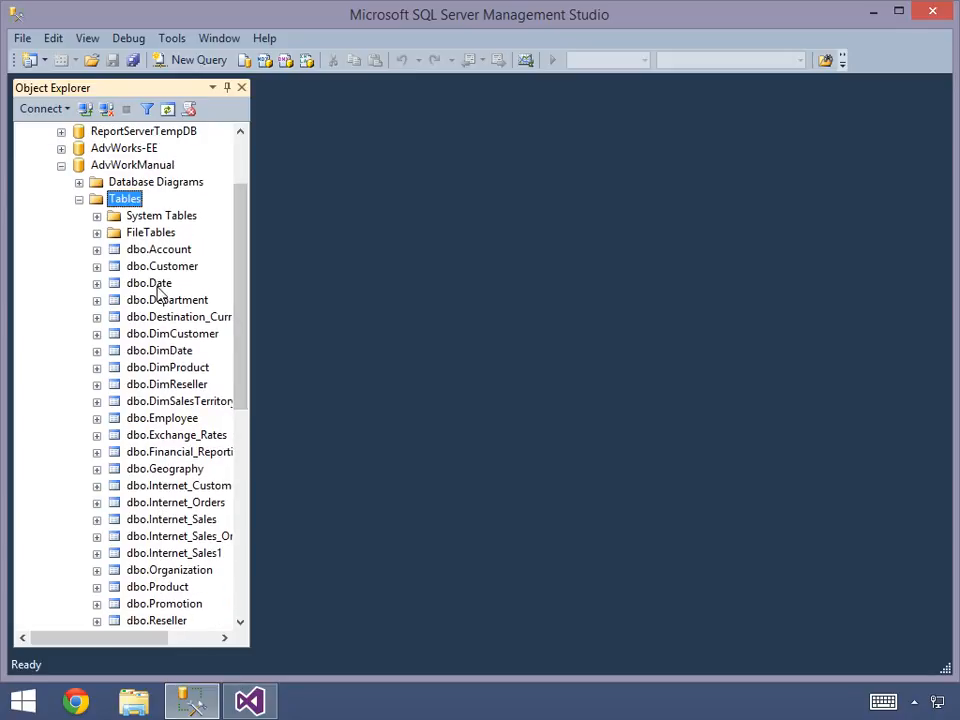
- Select the top 1000 rows of the dbo.DimDate table and inspect the returned dates
click(165, 354)
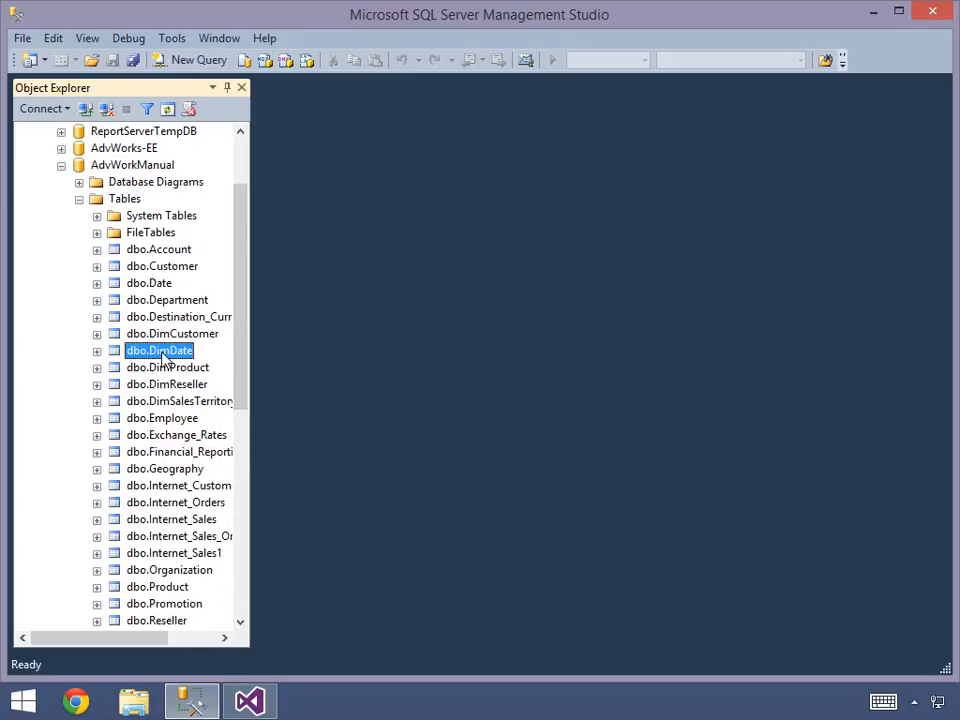
right_click(165, 354)
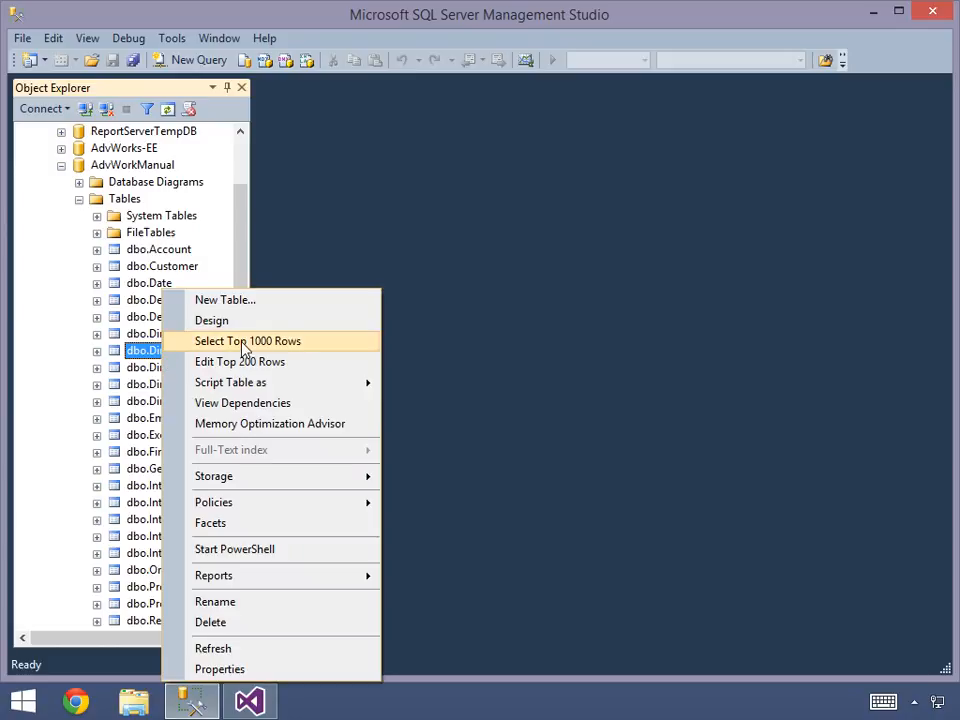
click(245, 348)
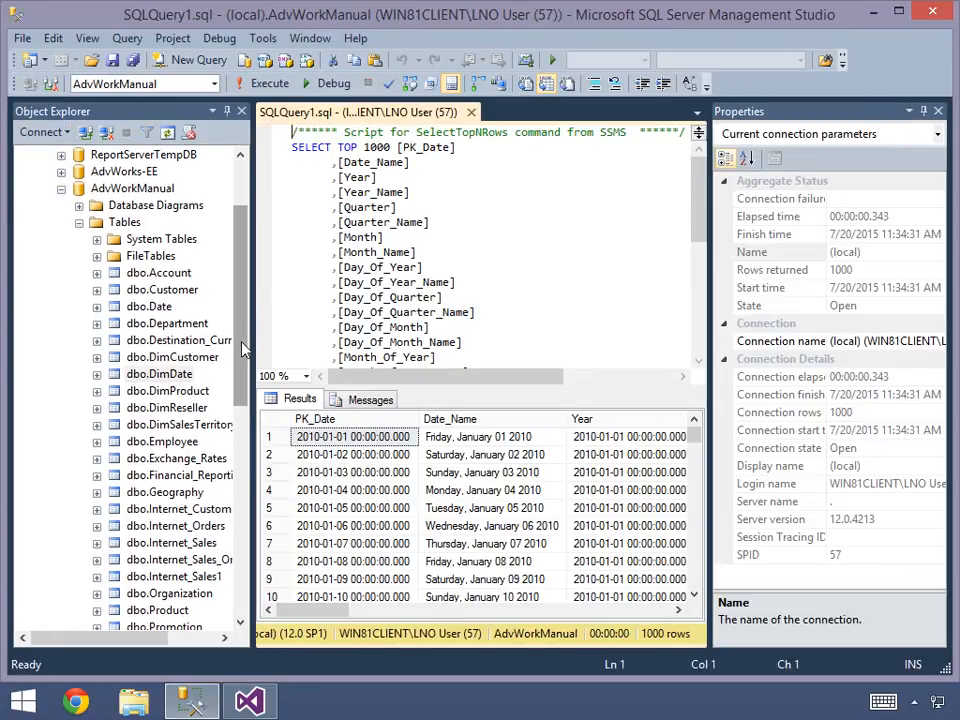
click(445, 458)
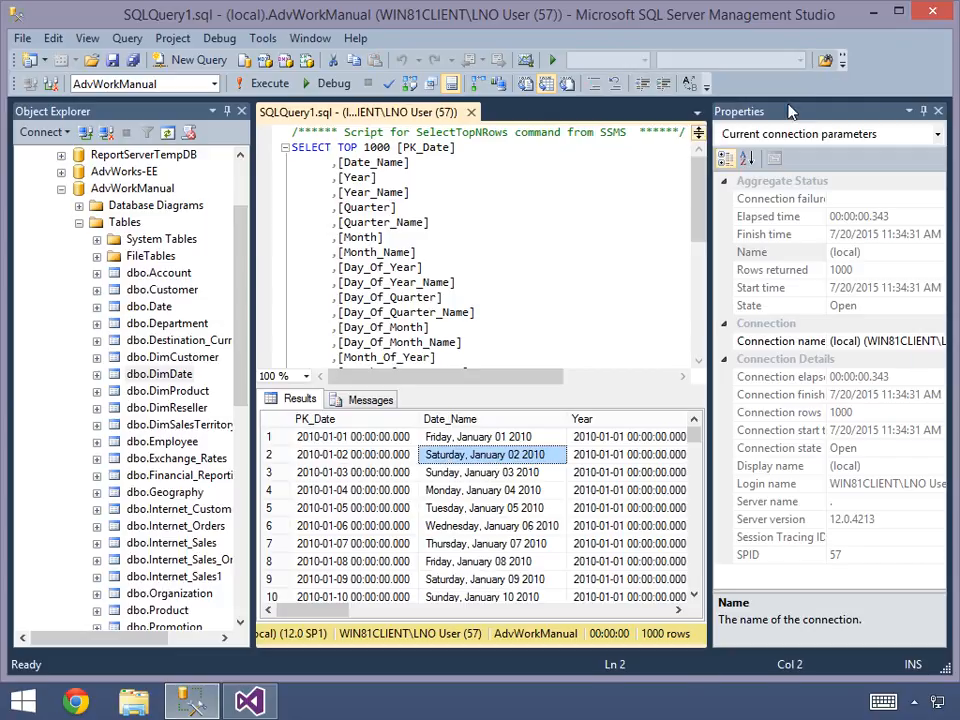
- Return to Visual Studio, close the schema generation progress and review the Internet and Reseller measures of the AdvWorksManual cube
click(873, 14)
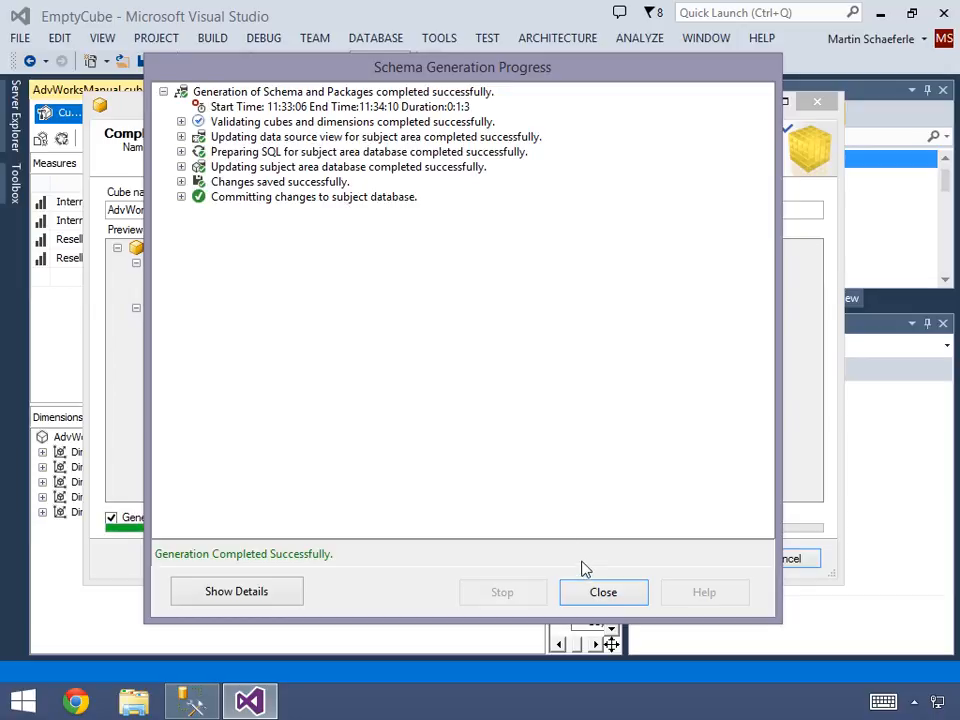
click(603, 593)
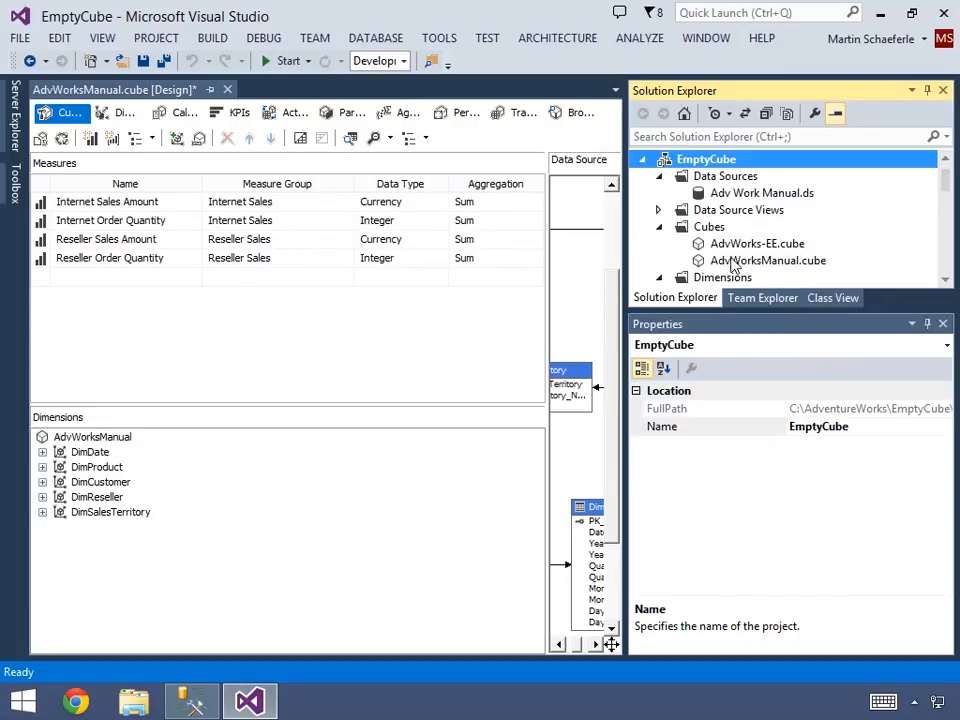
click(169, 200)
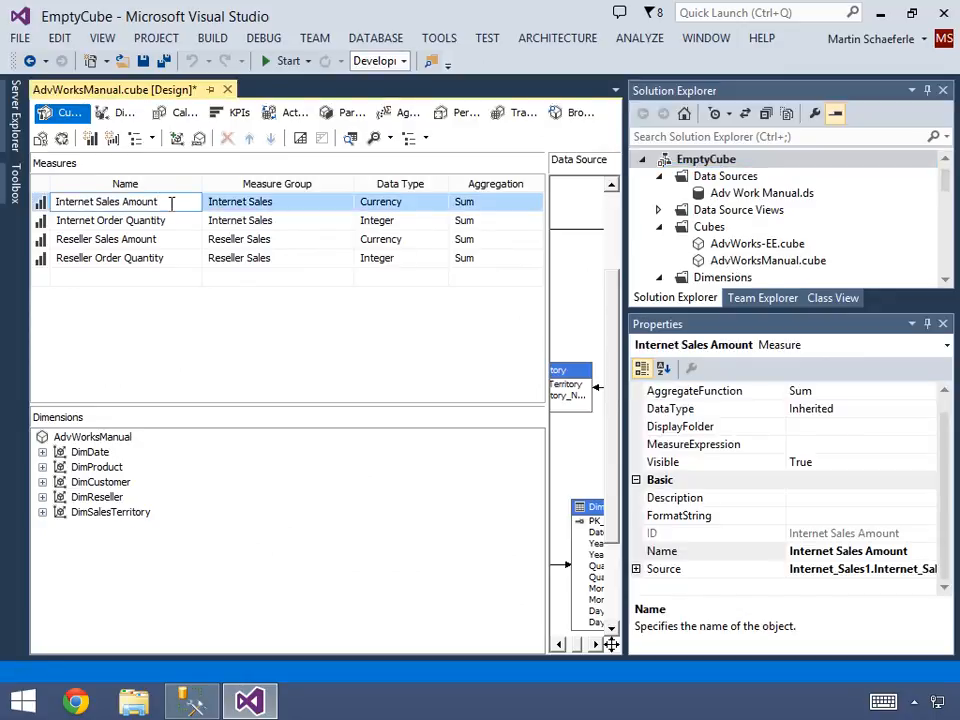
click(175, 244)
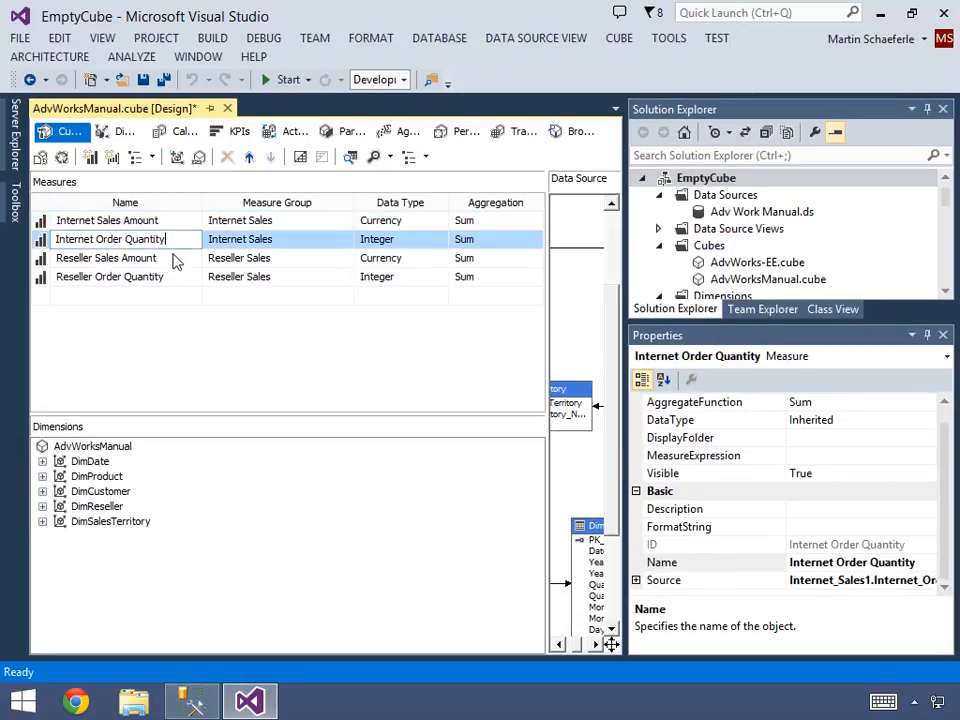
click(174, 259)
click(174, 275)
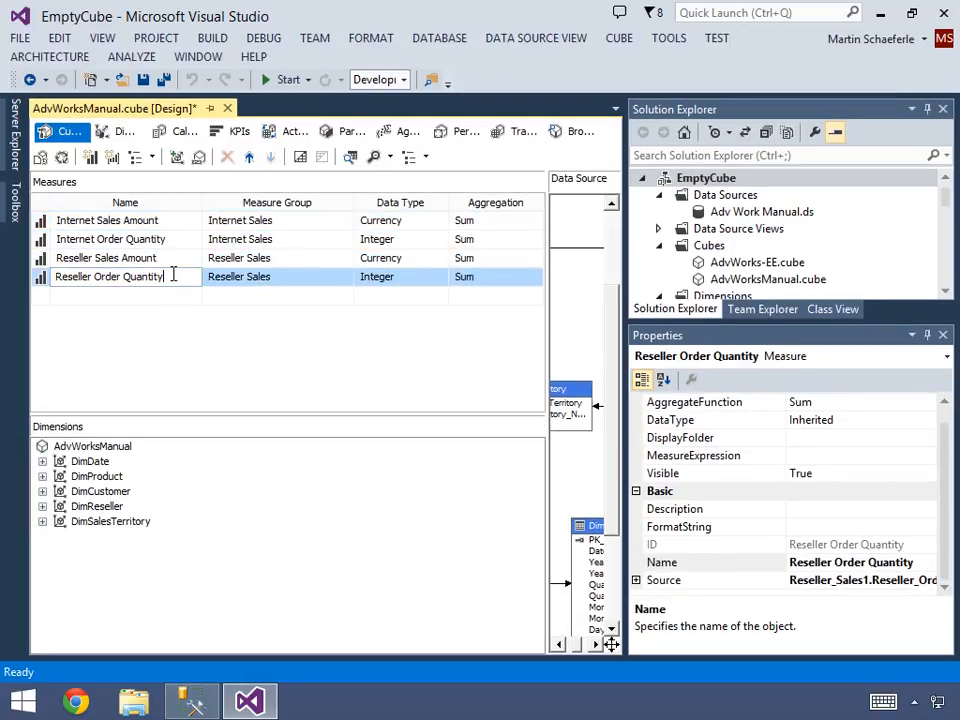
- Open the EmptyCube.dsv data source view and zoom its diagram to fit
click(658, 228)
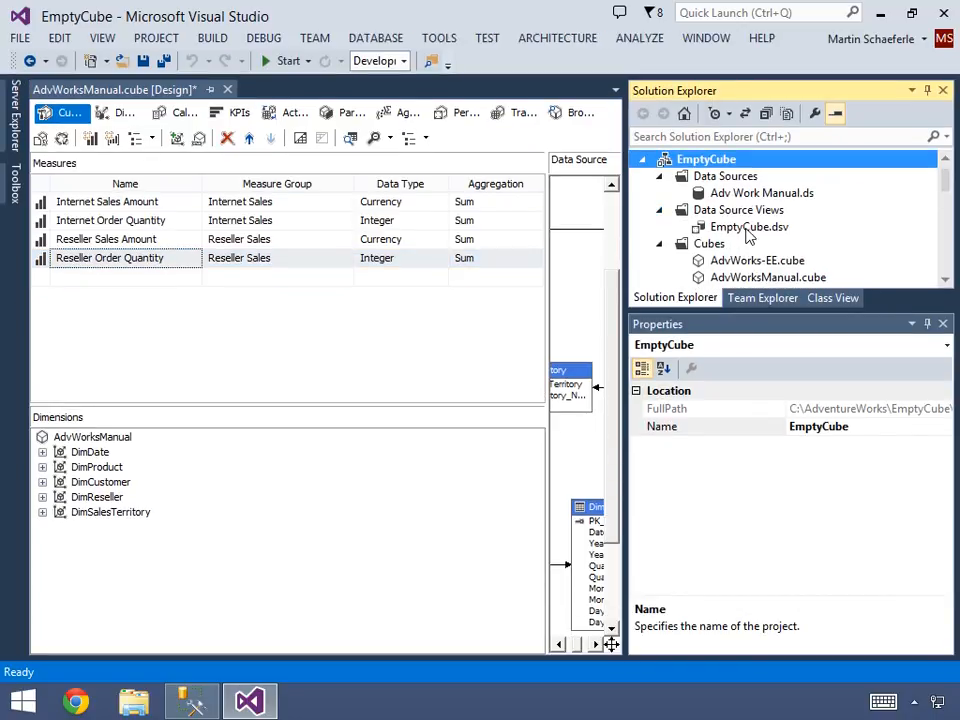
double_click(746, 229)
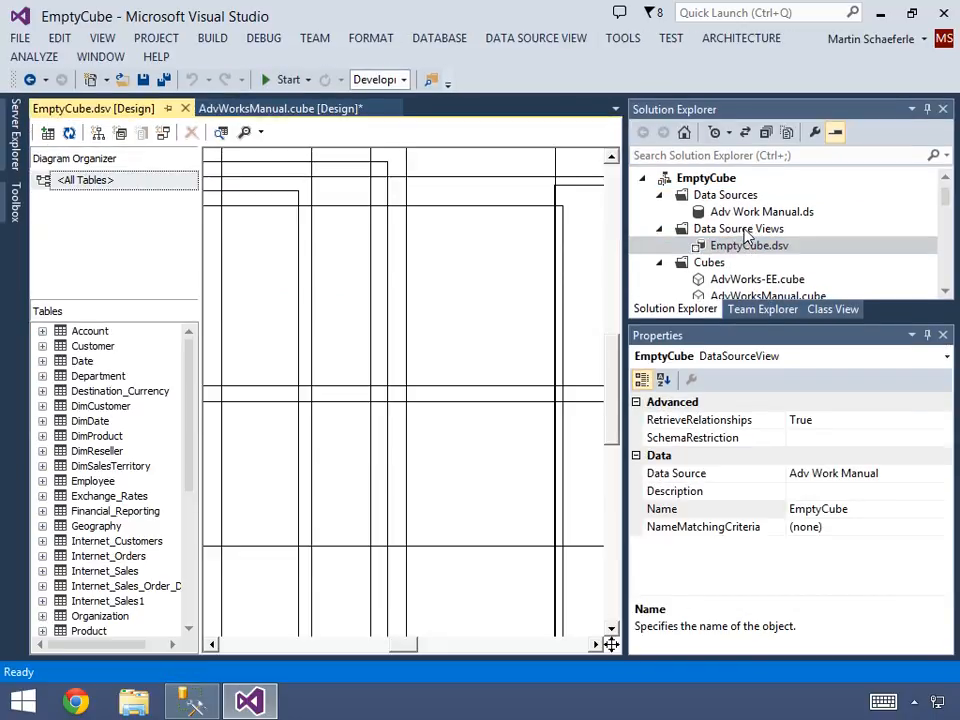
right_click(460, 295)
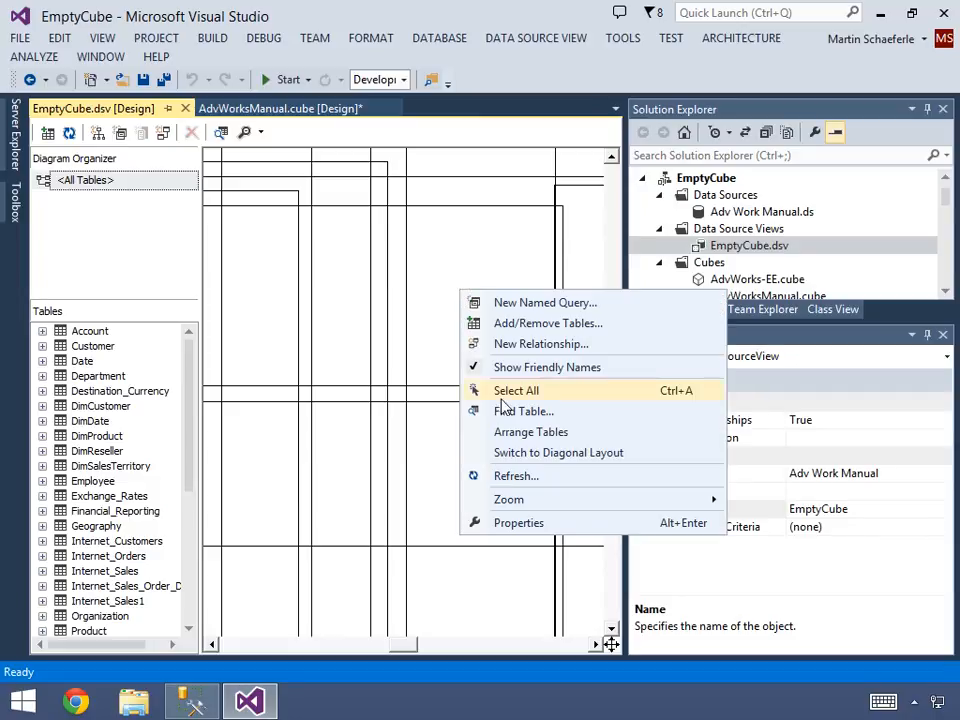
mouse_move(514, 500)
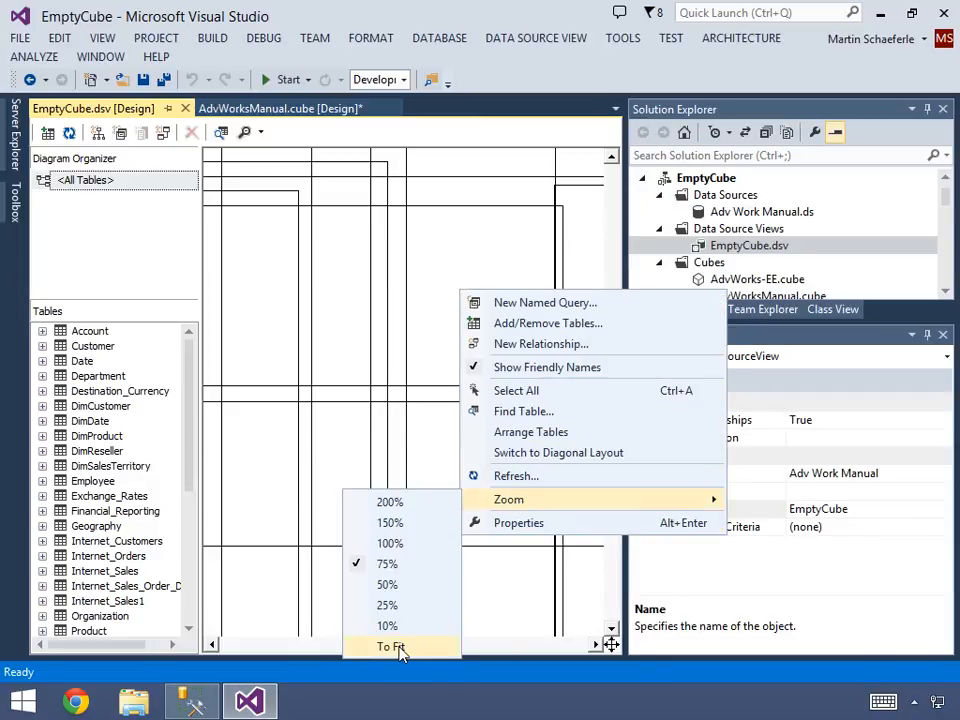
click(390, 647)
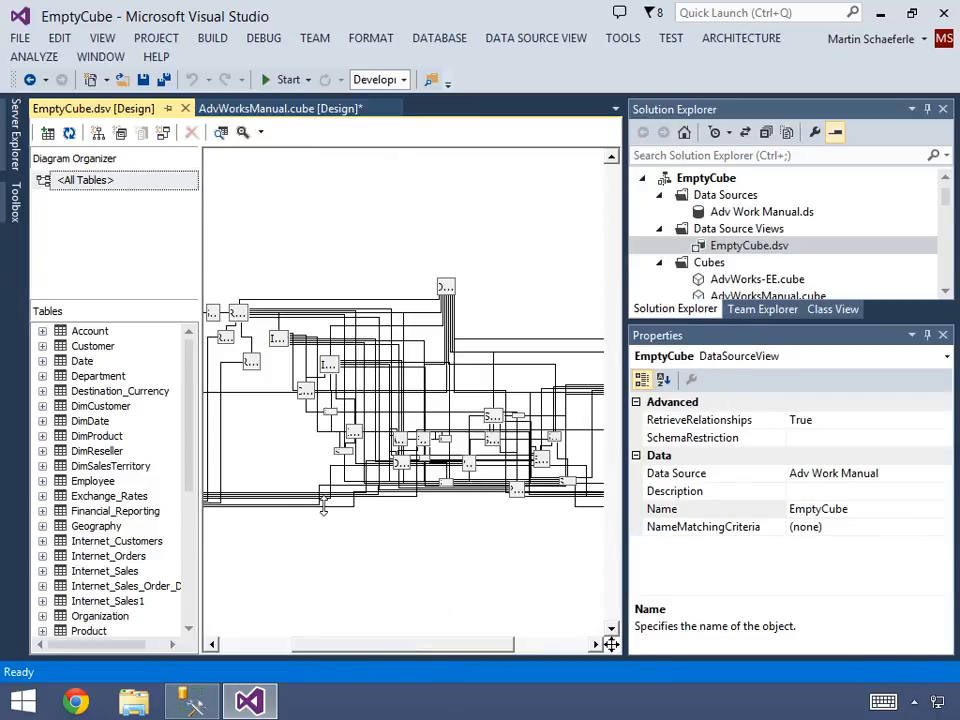